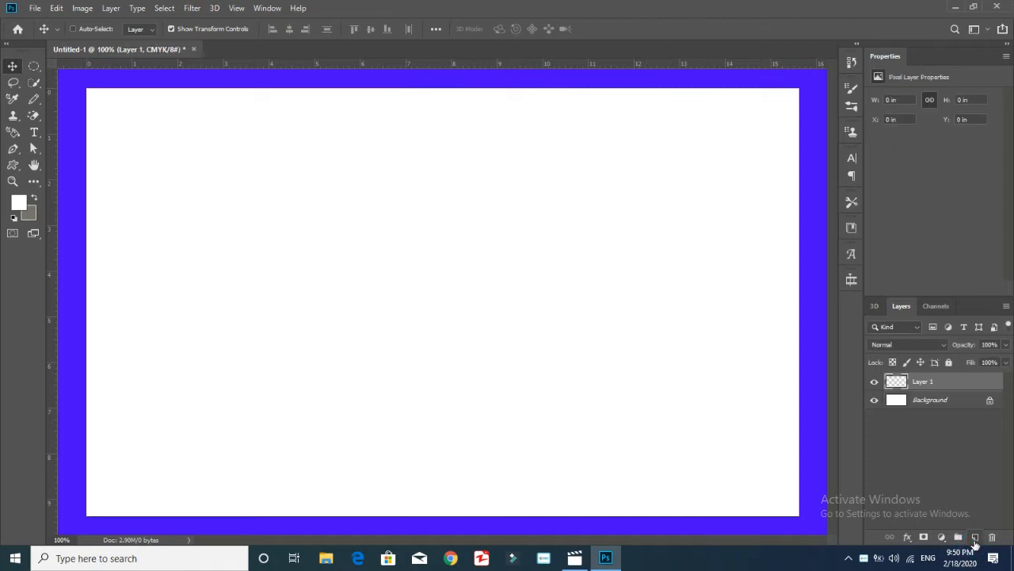
# Put the new layer in a group named Design and rename the layer 1
pyautogui.hotkey('ctrl', 'g')
pyautogui.click(928, 381)
pyautogui.write('Design')
pyautogui.press('Return')
pyautogui.doubleClick(931, 399)
pyautogui.write('1')
pyautogui.press('Return')
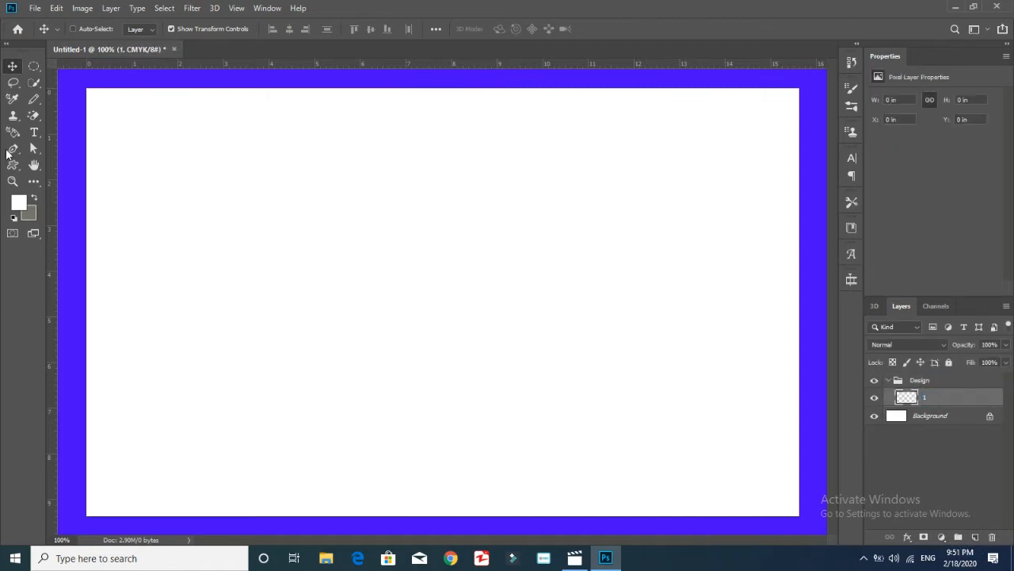
pyautogui.click(11, 151)
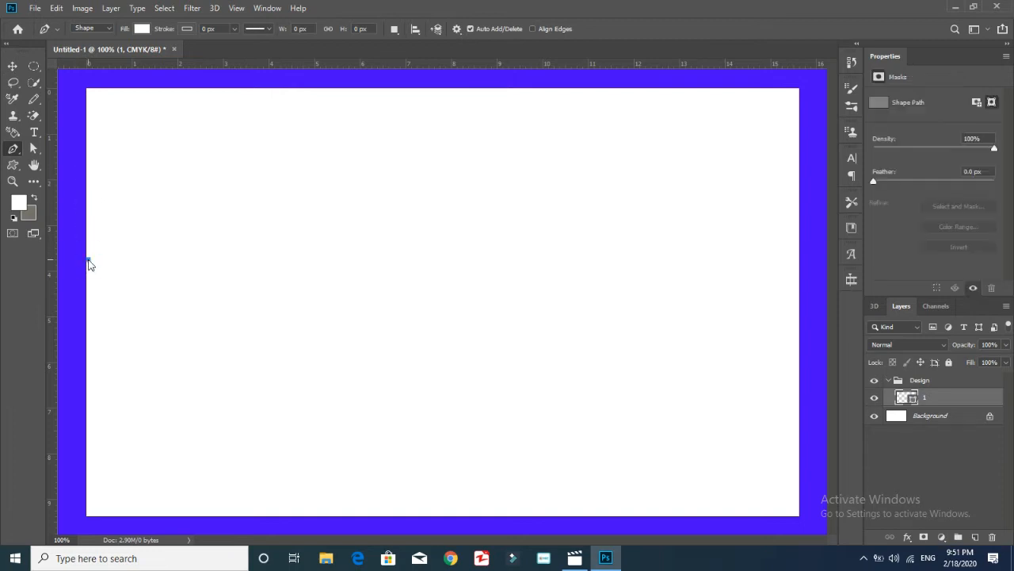
# Draw a four-point diagonal band across the card's top-left corner with the Pen tool
pyautogui.click(82, 295)
pyautogui.click(324, 84)
pyautogui.click(247, 86)
pyautogui.click(82, 232)
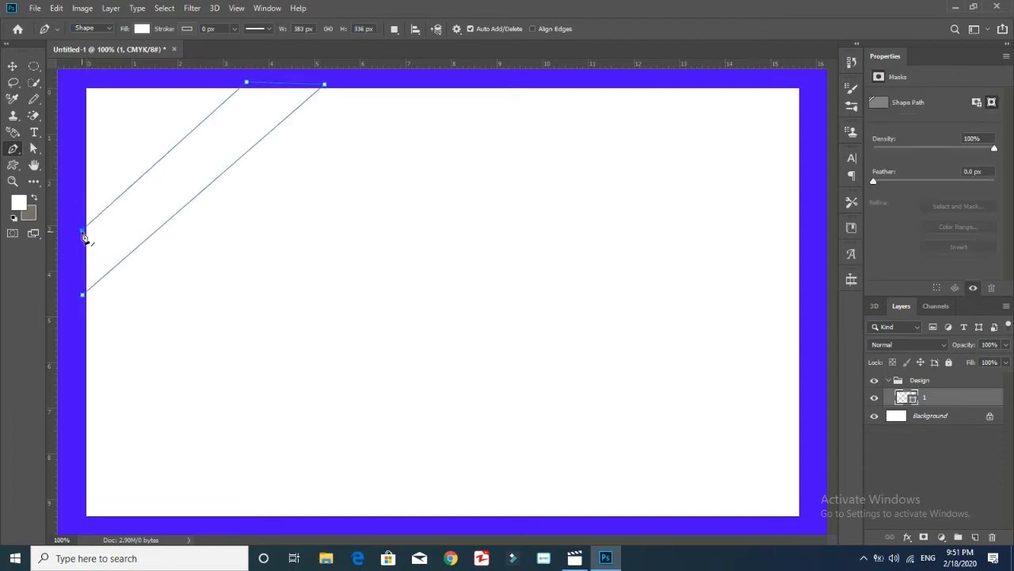
# Align the band's corners to the card's left and top edges with the Curvature Pen
pyautogui.rightClick(13, 149)
pyautogui.click(70, 173)
pyautogui.moveTo(83, 230); pyautogui.dragTo(79, 224)
pyautogui.moveTo(83, 295); pyautogui.dragTo(85, 291)
pyautogui.moveTo(79, 224); pyautogui.dragTo(87, 219)
pyautogui.moveTo(246, 83); pyautogui.dragTo(245, 88)
pyautogui.moveTo(324, 84); pyautogui.dragTo(322, 88)
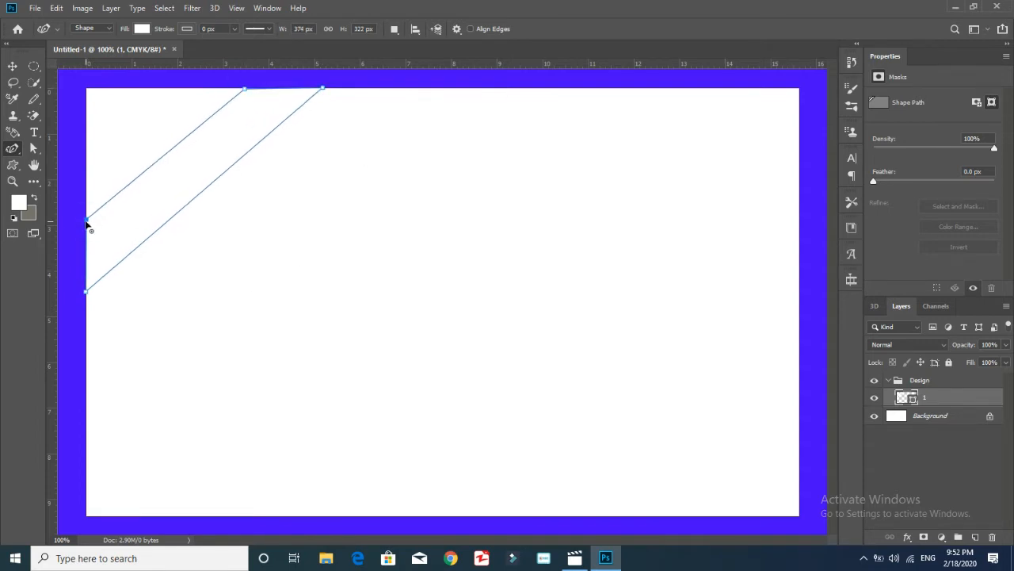
# Fill the stripe red and add a new empty layer above it
pyautogui.click(19, 202)
pyautogui.click(307, 231)
pyautogui.click(141, 30)
pyautogui.click(74, 89)
pyautogui.click(139, 28)
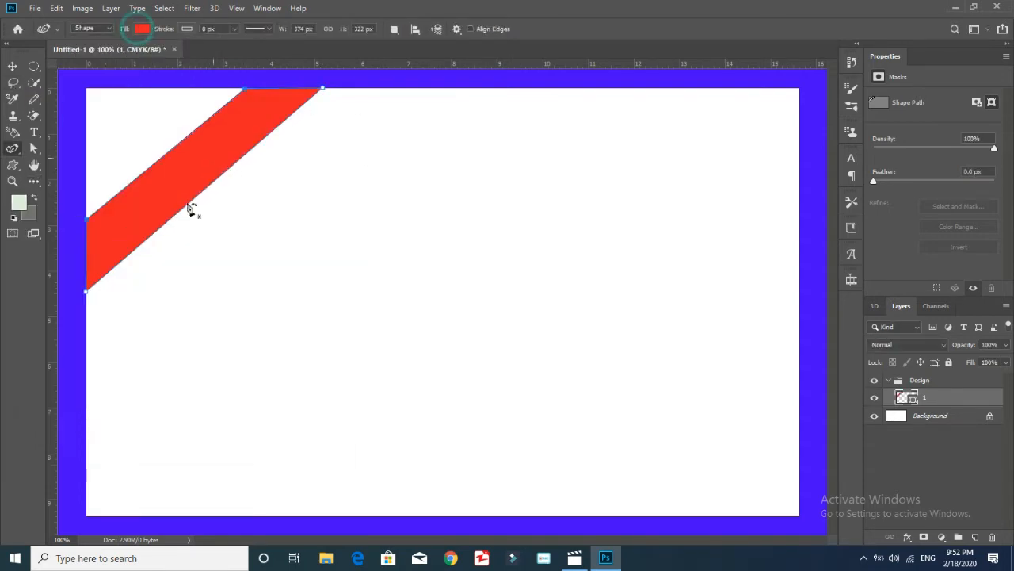
pyautogui.hotkey('ctrl', 'shift', 'alt', 'n')
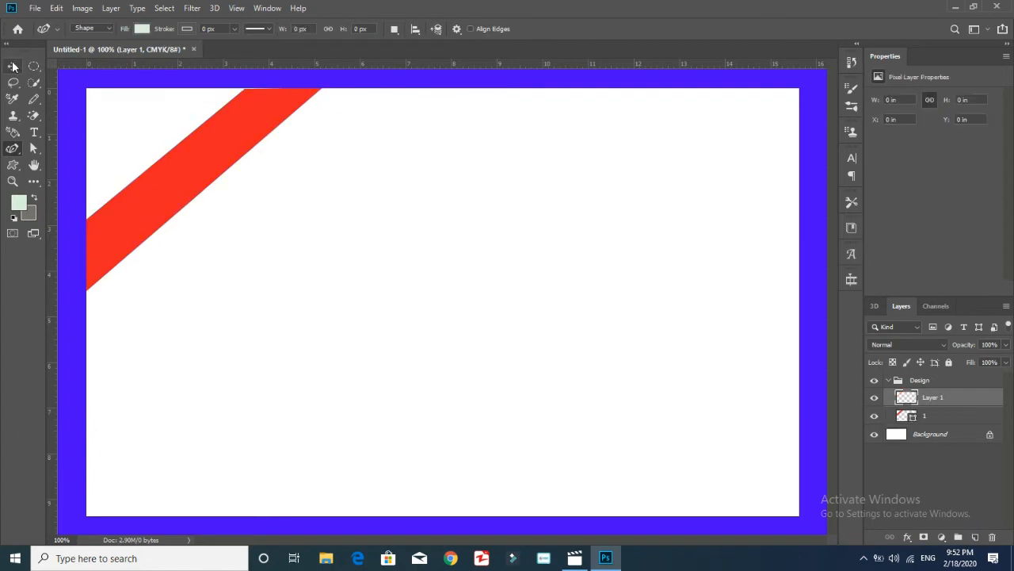
# Draw a triangle shape in the top-left corner with the standard Pen
pyautogui.rightClick(12, 149)
pyautogui.click(60, 146)
pyautogui.click(85, 88)
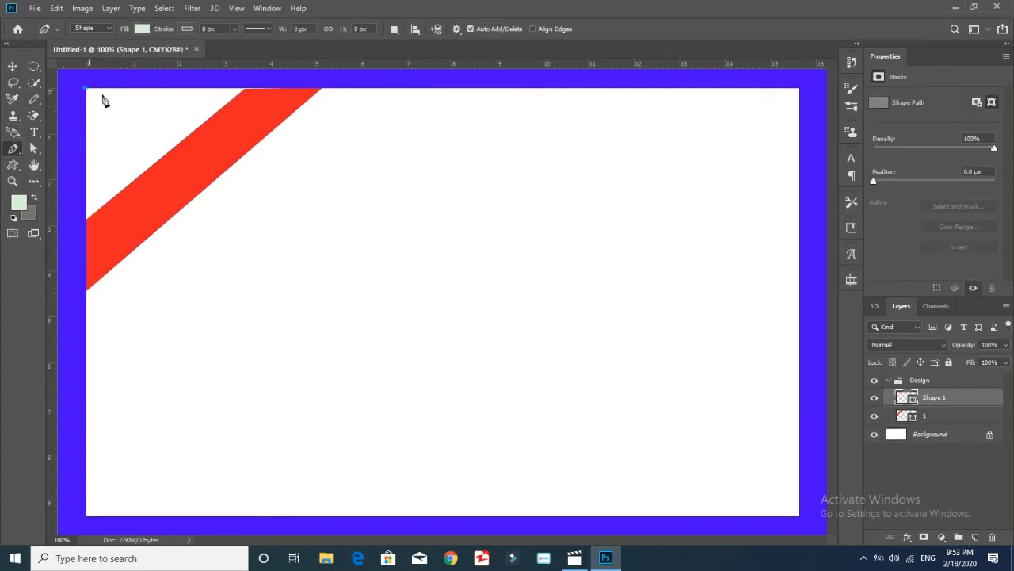
pyautogui.click(167, 164)
pyautogui.click(273, 74)
# Fill the triangle with a darker red chosen in the Color Picker
pyautogui.click(141, 29)
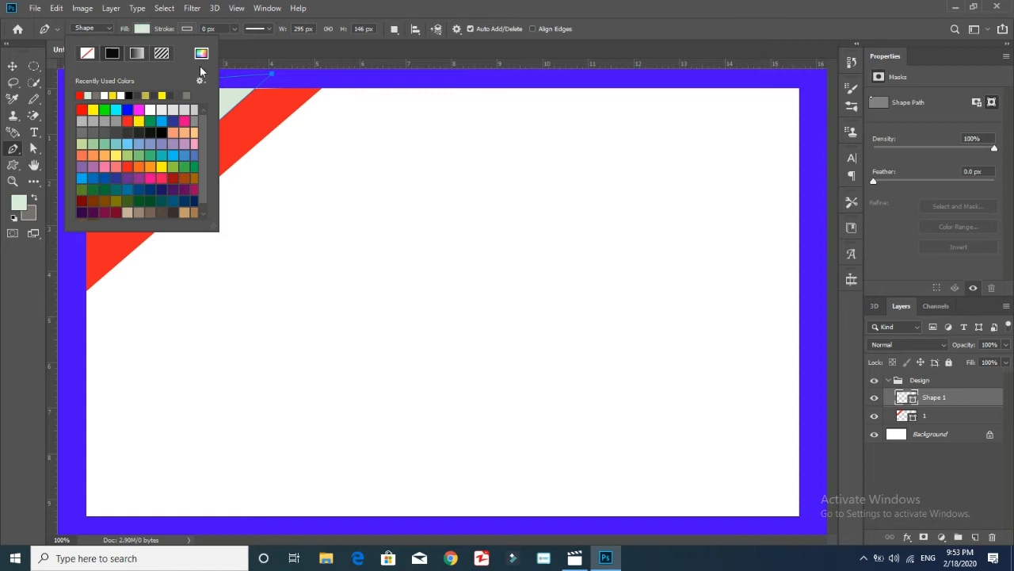
pyautogui.click(202, 53)
pyautogui.click(139, 277)
pyautogui.moveTo(140, 277); pyautogui.dragTo(122, 290)
pyautogui.click(289, 245)
pyautogui.click(917, 277)
# Move the triangle layer below the stripe and rename it 2
pyautogui.moveTo(935, 397); pyautogui.dragTo(935, 424)
pyautogui.doubleClick(934, 416)
pyautogui.write('2')
pyautogui.click(935, 480)
pyautogui.click(958, 398)
pyautogui.hotkey('ctrl', 't')
pyautogui.press('Return')
pyautogui.click(935, 479)
# Add a new empty layer beneath layer 2 and name it 3
pyautogui.rightClick(12, 149)
pyautogui.click(67, 174)
pyautogui.click(975, 537)
pyautogui.moveTo(932, 399); pyautogui.dragTo(930, 426)
pyautogui.doubleClick(931, 435)
pyautogui.write('3')
pyautogui.press('Return')
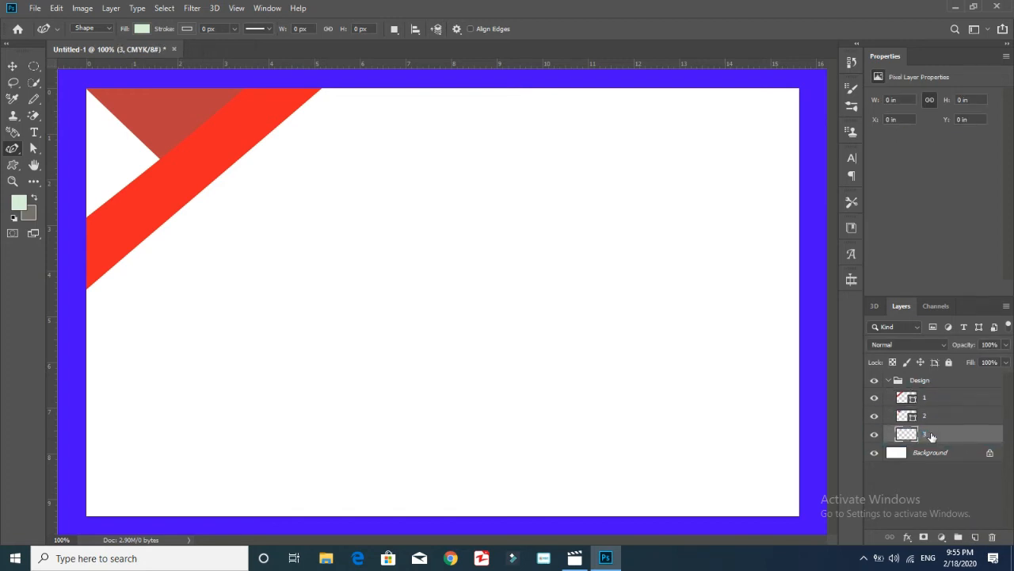
# Draw a rectangle shape covering the whole card on layer 3
pyautogui.rightClick(13, 149)
pyautogui.click(63, 149)
pyautogui.click(76, 77)
pyautogui.click(78, 525)
pyautogui.click(820, 523)
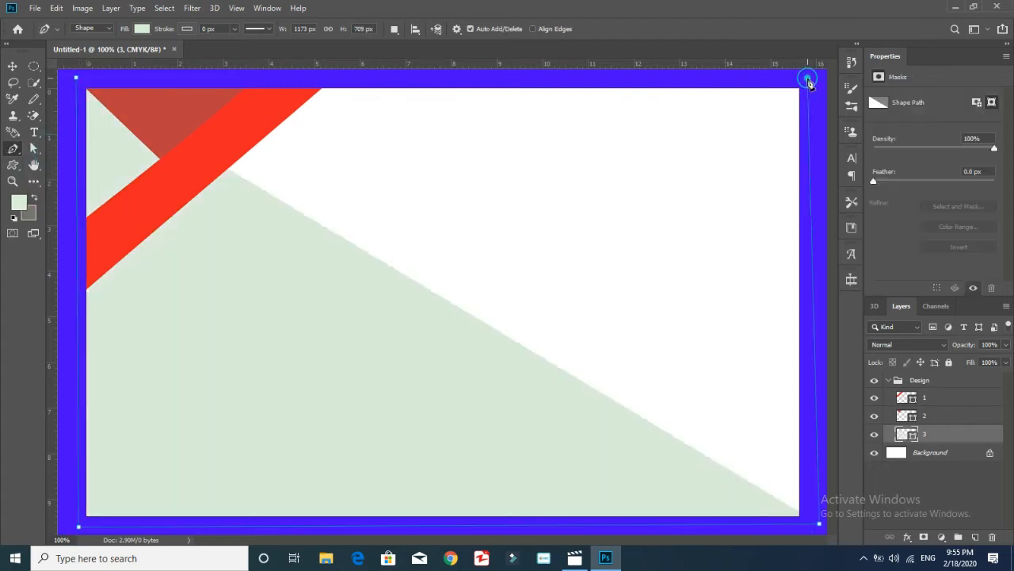
pyautogui.click(808, 79)
pyautogui.click(77, 79)
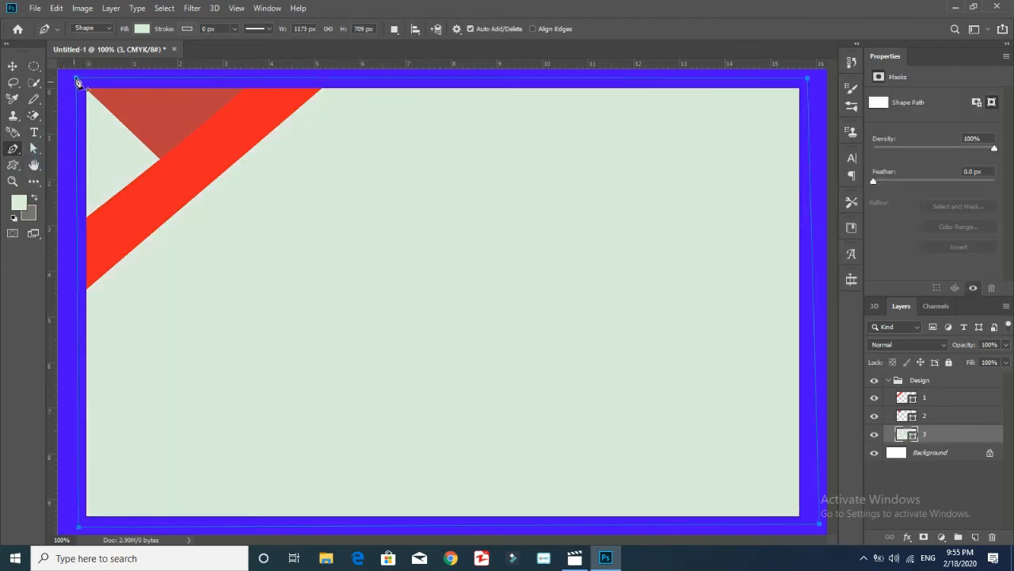
# Fill the background rectangle dark grey from the swatches
pyautogui.click(142, 28)
pyautogui.click(141, 130)
pyautogui.click(142, 32)
pyautogui.click(143, 32)
pyautogui.click(142, 30)
# Recolour the stripe on layer 1 to a brighter red
pyautogui.click(910, 395)
pyautogui.click(147, 31)
pyautogui.click(201, 53)
pyautogui.click(166, 253)
pyautogui.moveTo(151, 260)
pyautogui.mouseDown()
pyautogui.moveTo(140, 245)
pyautogui.moveTo(151, 238)
pyautogui.mouseUp()
pyautogui.click(188, 259)
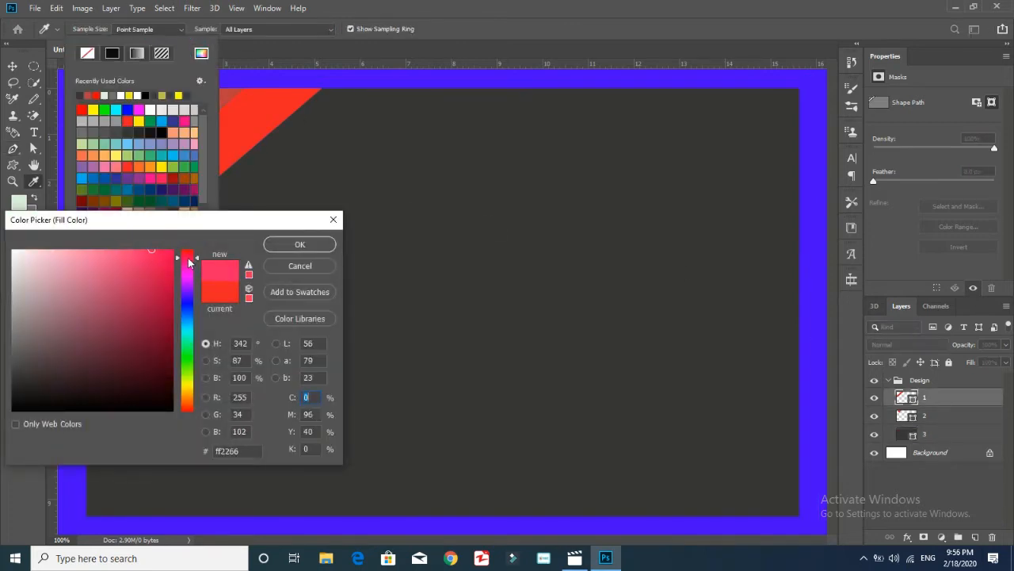
pyautogui.click(273, 245)
pyautogui.click(144, 31)
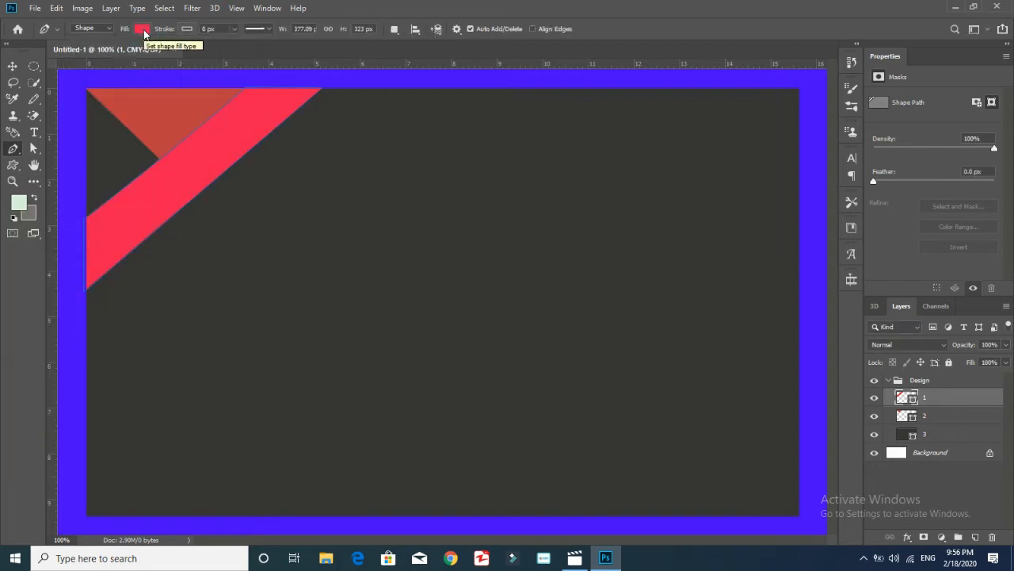
# Set the stripe's fill to ed1c52 in the Color Picker
pyautogui.click(144, 32)
pyautogui.click(201, 53)
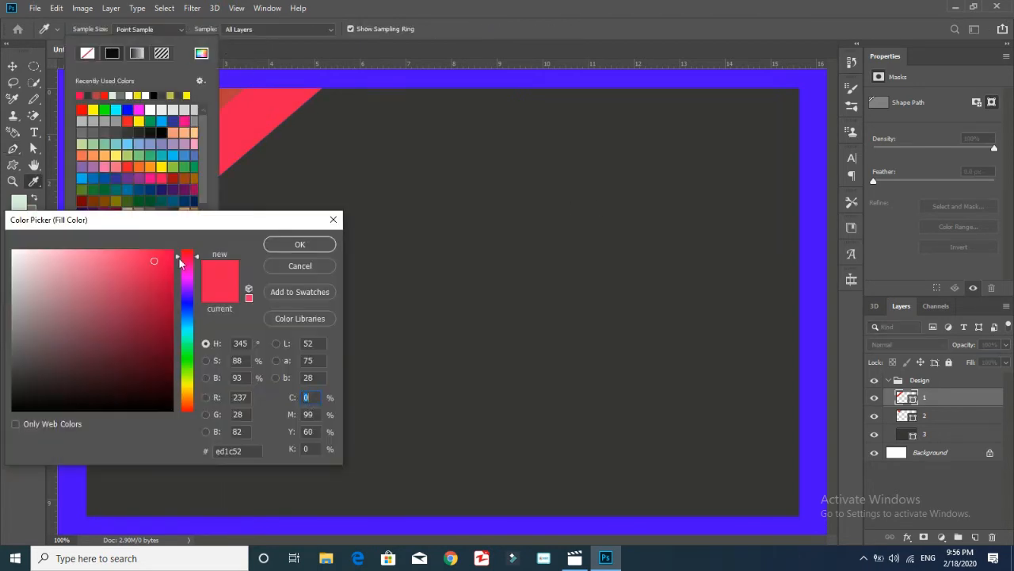
pyautogui.click(302, 242)
pyautogui.click(142, 30)
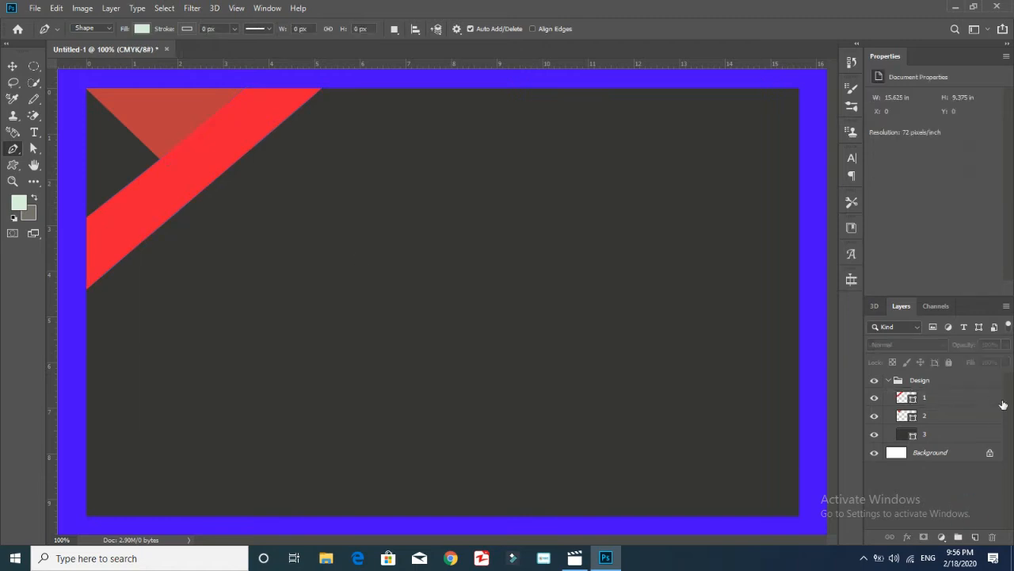
pyautogui.click(959, 414)
# Duplicate the stripe and triangle layers 1 and 2
pyautogui.keyDown('shift'); pyautogui.click(956, 401); pyautogui.keyUp('shift')
pyautogui.rightClick(952, 401)
pyautogui.click(824, 77)
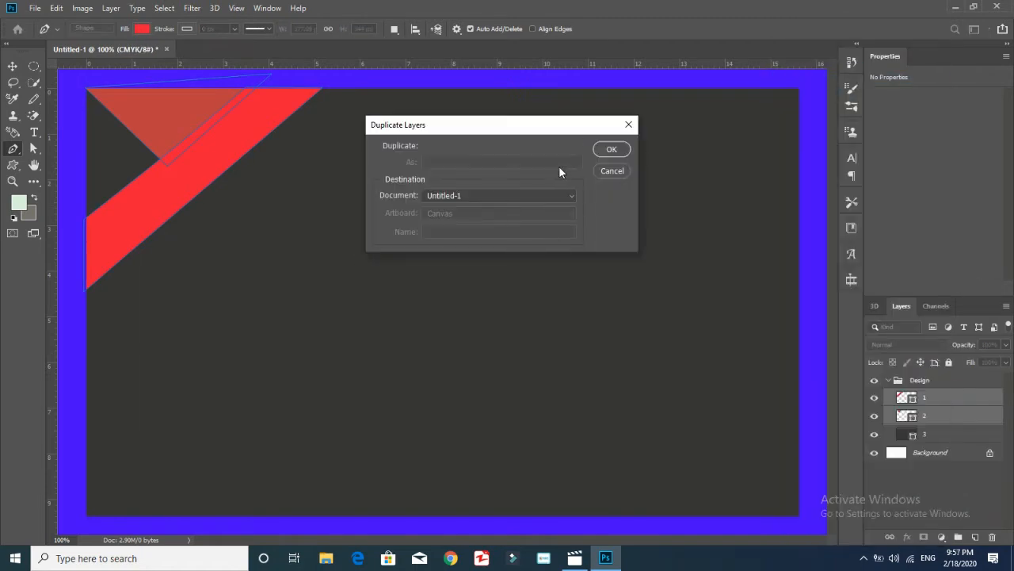
pyautogui.click(611, 149)
# Move the copies to the bottom-right corner and rotate them to -179°
pyautogui.hotkey('ctrl', 't')
pyautogui.moveTo(309, 126); pyautogui.dragTo(659, 317)
pyautogui.moveTo(703, 256); pyautogui.dragTo(441, 485)
pyautogui.moveTo(600, 451); pyautogui.dragTo(698, 486)
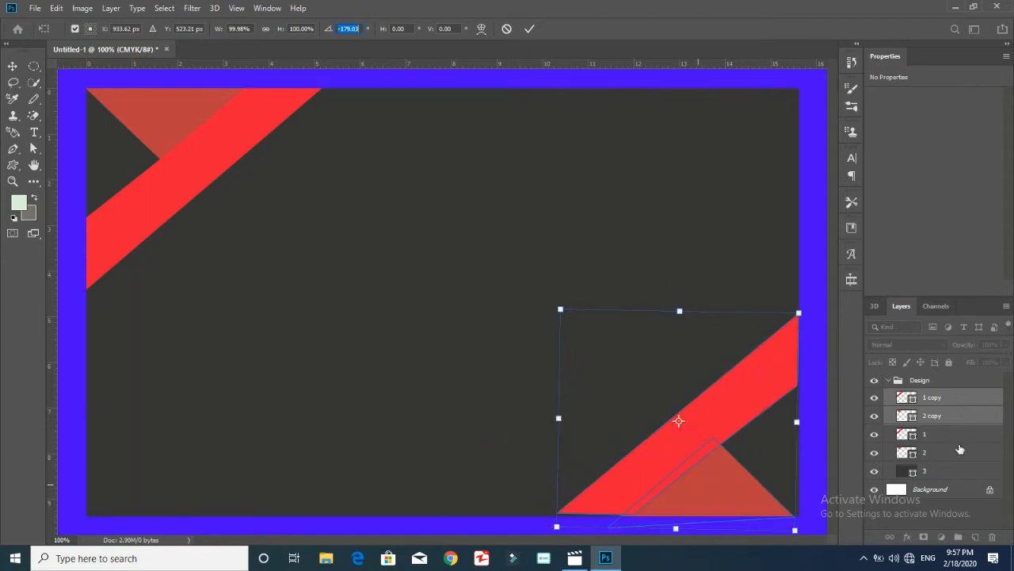
pyautogui.press('Return')
pyautogui.click(954, 515)
pyautogui.hotkey('ctrl', '+')
pyautogui.moveTo(832, 341); pyautogui.dragTo(832, 445)
pyautogui.moveTo(550, 541); pyautogui.dragTo(647, 541)
# Stretch the stripe copy with Free Transform to fit the corner
pyautogui.click(942, 418)
pyautogui.keyDown('ctrl'); pyautogui.click(935, 399); pyautogui.keyUp('ctrl')
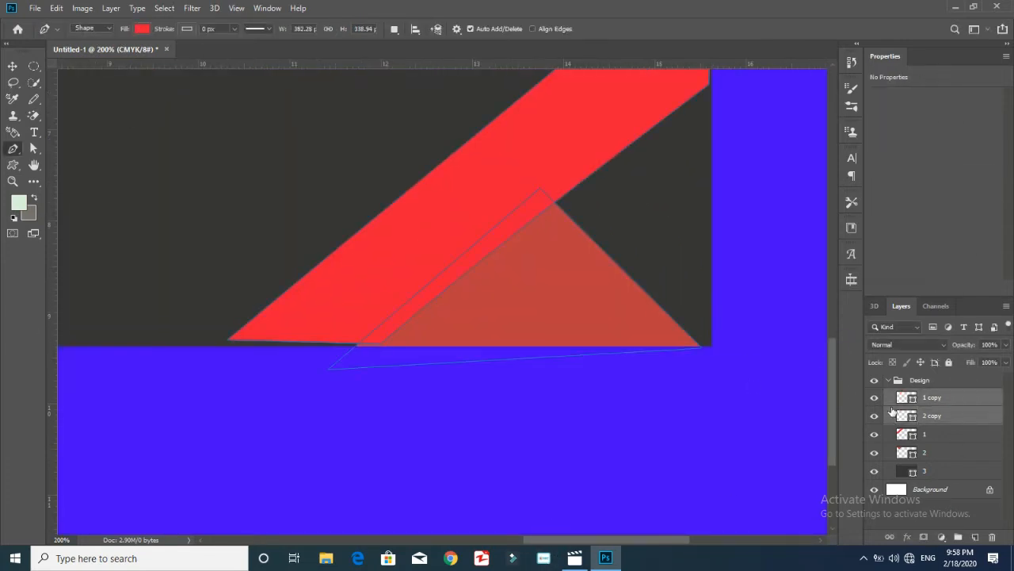
pyautogui.press('t')
pyautogui.click(940, 406)
pyautogui.moveTo(832, 424); pyautogui.dragTo(828, 405)
pyautogui.hotkey('ctrl', 't')
pyautogui.moveTo(470, 441); pyautogui.dragTo(469, 445)
pyautogui.moveTo(830, 405); pyautogui.dragTo(831, 394)
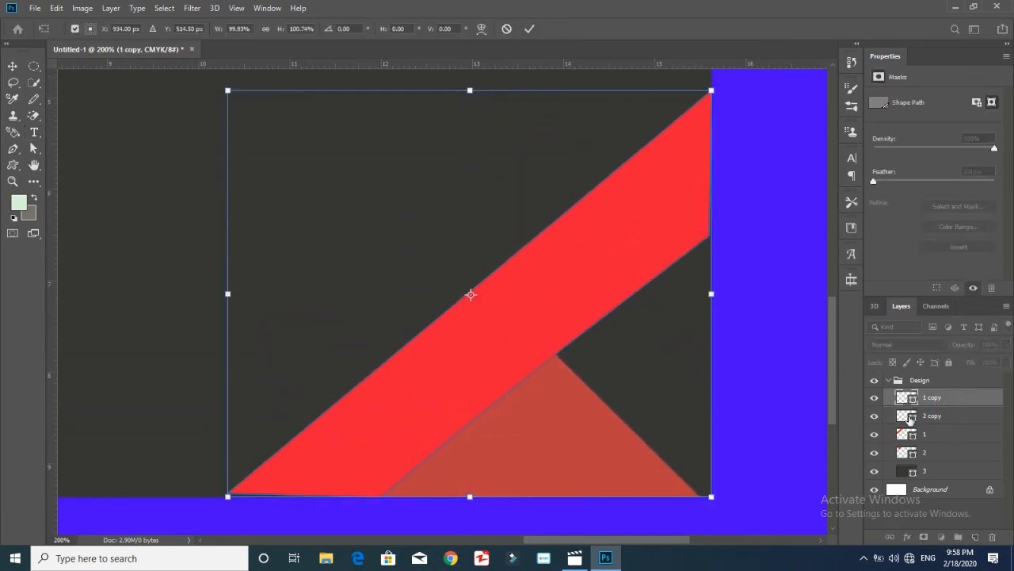
pyautogui.press('Return')
# Shift the triangle copy slightly to the right
pyautogui.click(910, 420)
pyautogui.hotkey('ctrl', 't')
pyautogui.moveTo(604, 475); pyautogui.dragTo(615, 476)
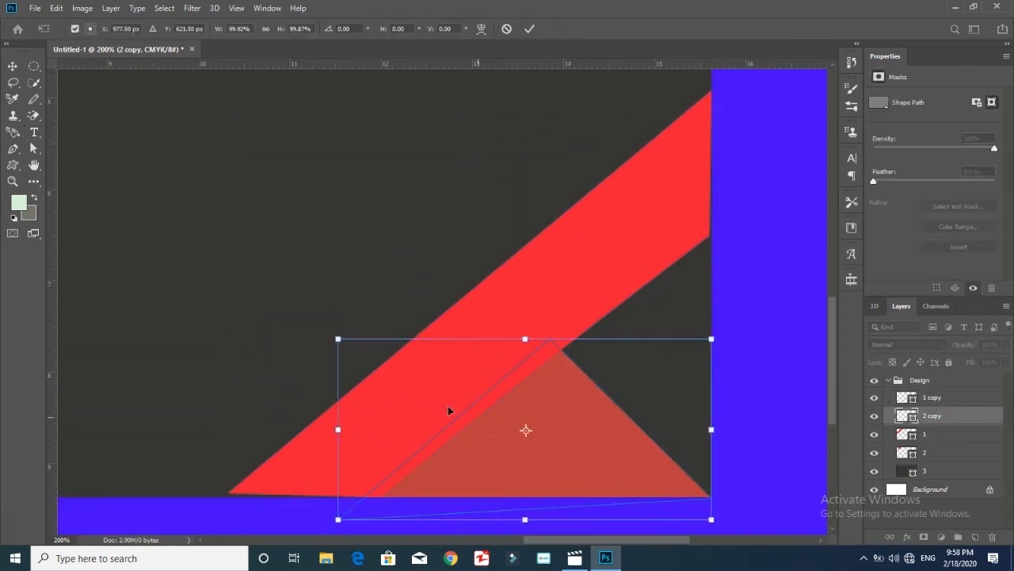
pyautogui.press('Return')
pyautogui.click(936, 403)
# Pull the stripe copy's lower-left corner onto the card edge with the Curvature Pen
pyautogui.rightClick(14, 149)
pyautogui.click(43, 172)
pyautogui.click(261, 466)
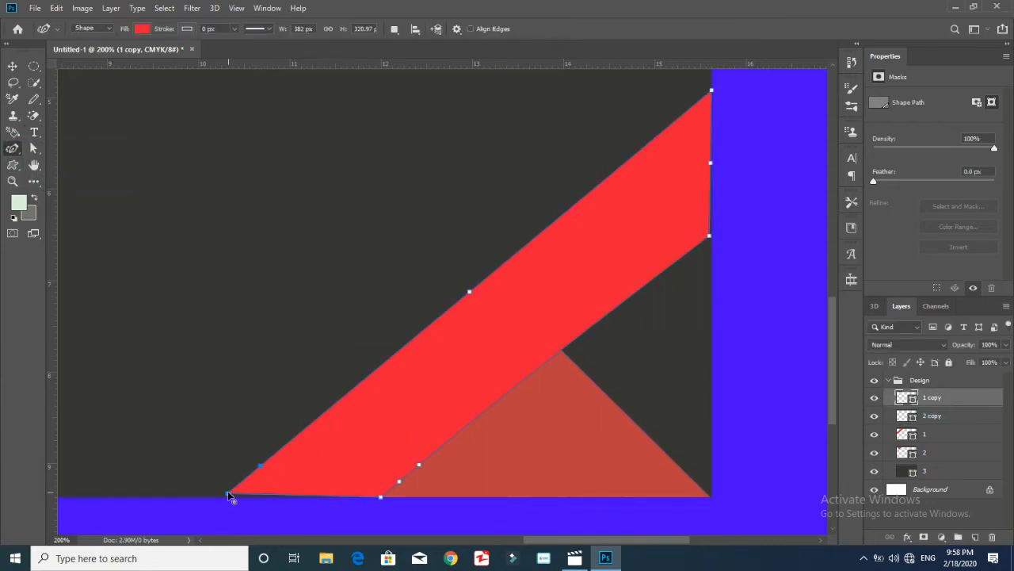
pyautogui.moveTo(225, 498); pyautogui.dragTo(222, 497)
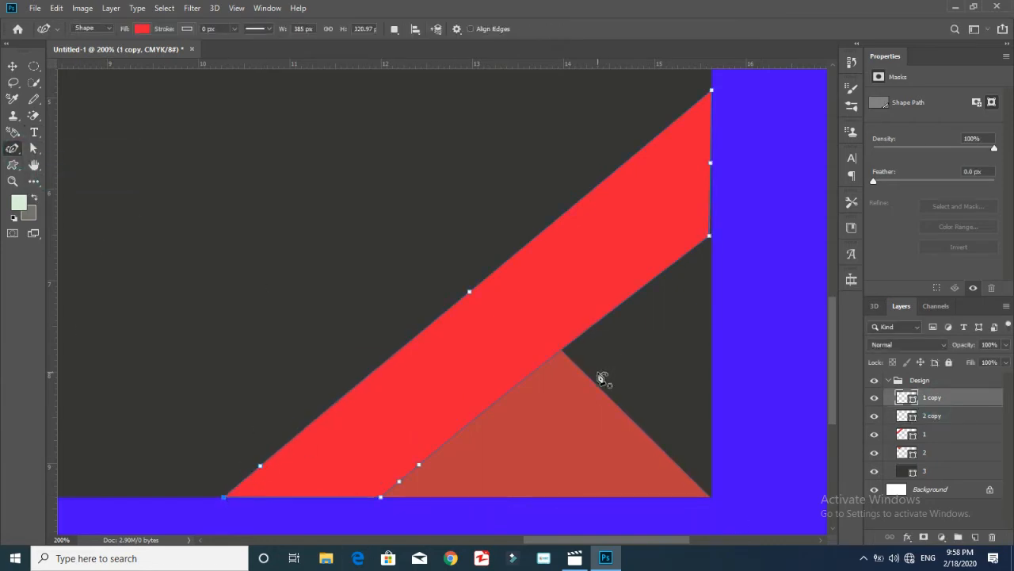
pyautogui.hotkey('ctrl', '-')
pyautogui.hotkey('ctrl', '-')
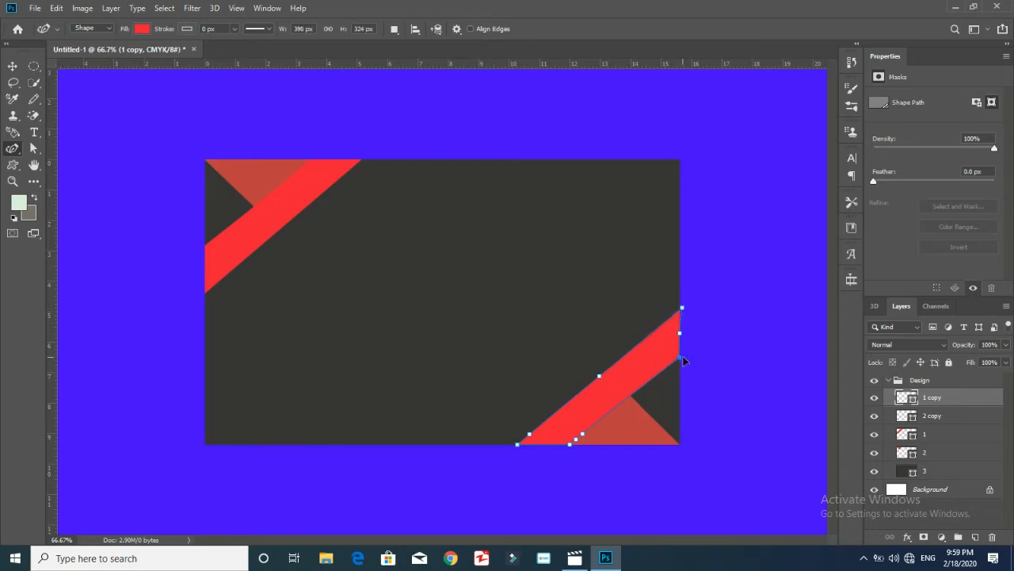
# Draw a red crosshair target custom shape near the card centre, then shrink and reposition it
pyautogui.click(760, 481)
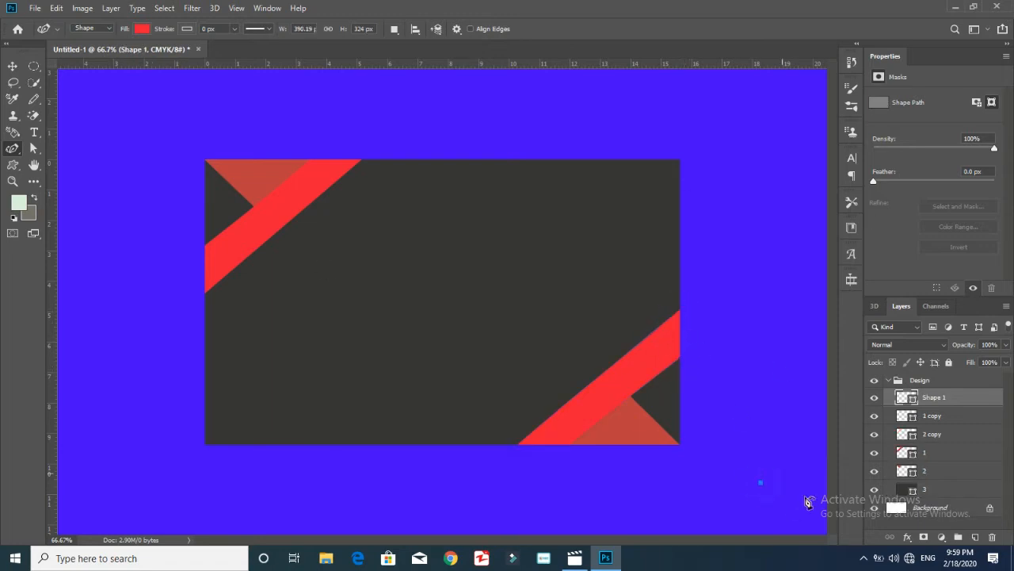
pyautogui.click(13, 164)
pyautogui.click(512, 29)
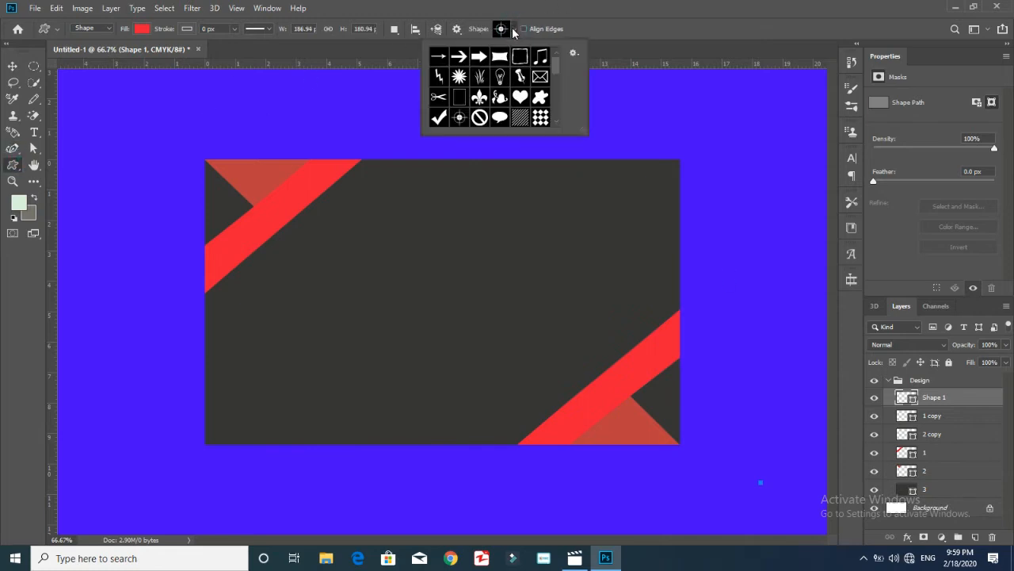
pyautogui.click(459, 117)
pyautogui.moveTo(485, 220); pyautogui.dragTo(371, 344)
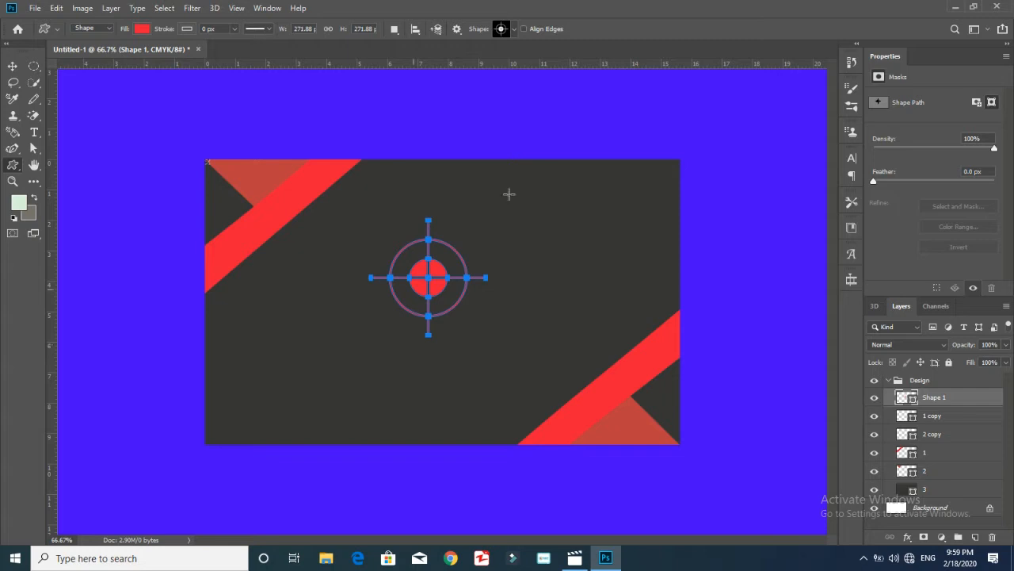
pyautogui.hotkey('ctrl', 't')
pyautogui.moveTo(496, 347); pyautogui.dragTo(467, 319)
pyautogui.moveTo(439, 264)
pyautogui.mouseDown()
pyautogui.moveTo(464, 271)
pyautogui.moveTo(465, 256)
pyautogui.moveTo(447, 266)
pyautogui.moveTo(481, 264)
pyautogui.moveTo(453, 276)
pyautogui.moveTo(448, 337)
pyautogui.moveTo(456, 263)
pyautogui.mouseUp()
pyautogui.press('Return')
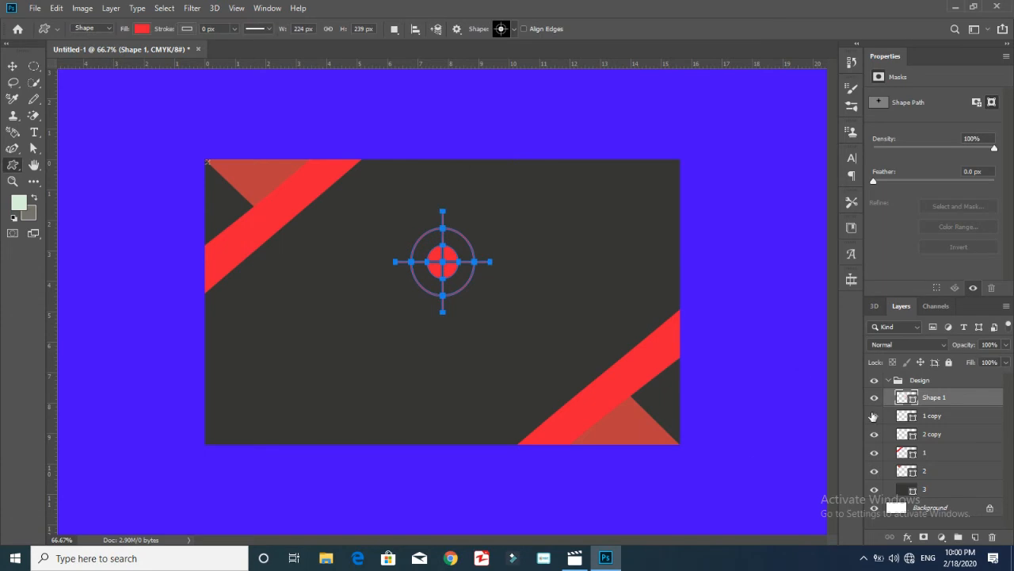
# Move the crosshair layer above the Design group and give it a Stroke layer style
pyautogui.moveTo(962, 401); pyautogui.dragTo(959, 380)
pyautogui.doubleClick(958, 382)
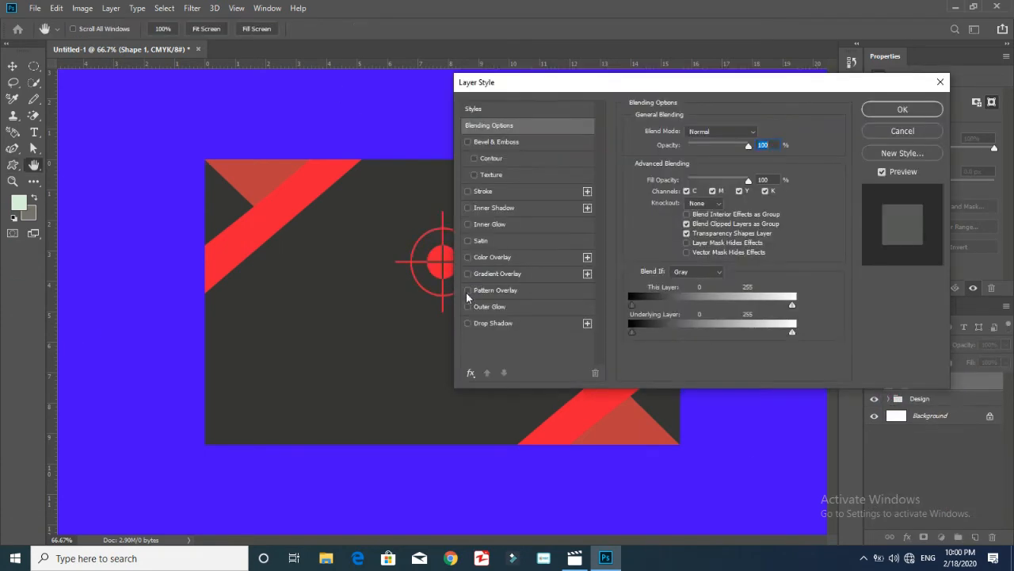
pyautogui.click(469, 192)
pyautogui.press('Return')
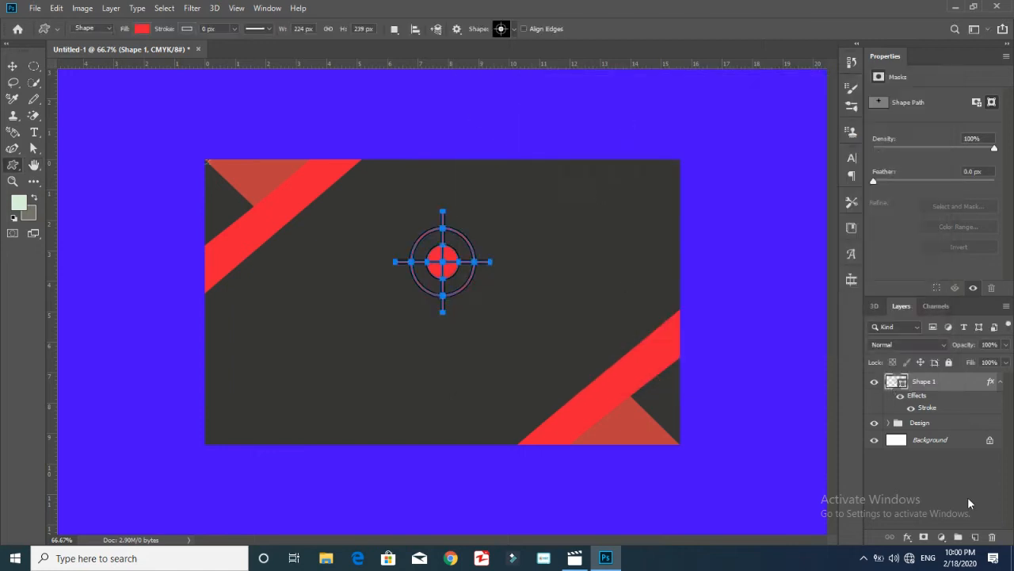
# Group the crosshair shape into a collapsed group named Logo
pyautogui.hotkey('ctrl', 'g')
pyautogui.doubleClick(926, 382)
pyautogui.write('Logo')
pyautogui.press('Return')
pyautogui.click(887, 380)
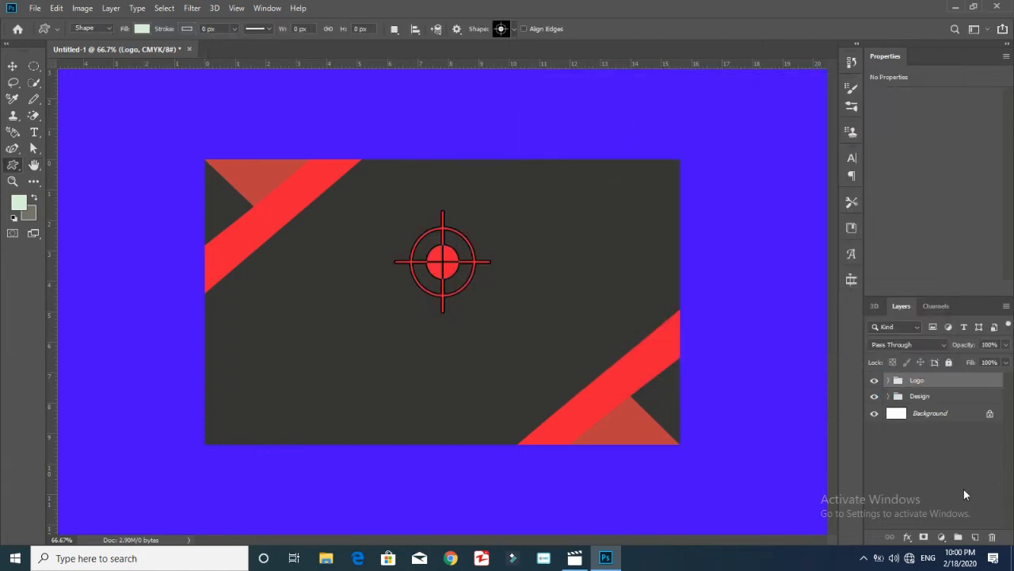
# In the Design group, add a stroke to stripe layers 1 and 2
pyautogui.click(888, 396)
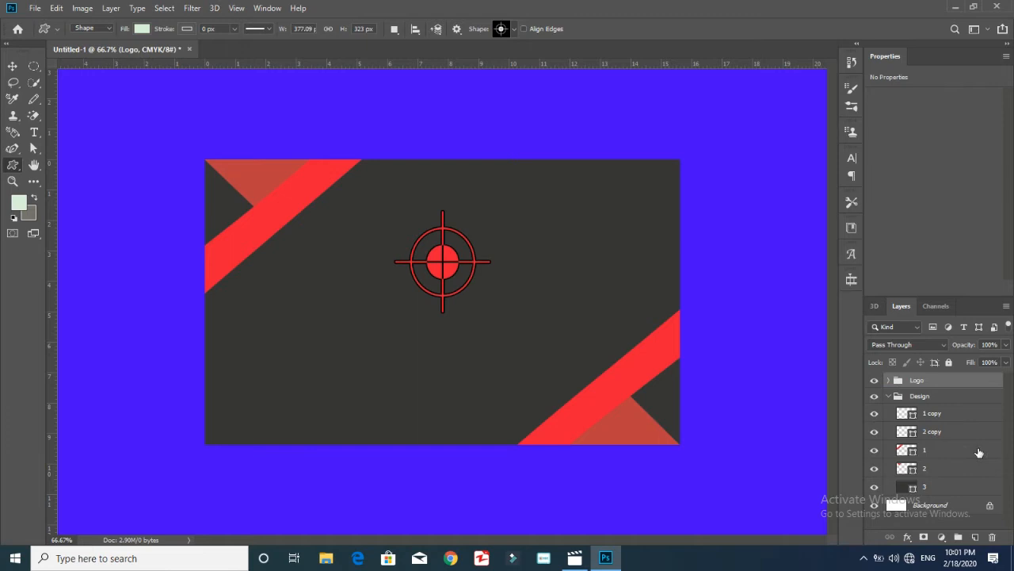
pyautogui.doubleClick(978, 452)
pyautogui.click(468, 191)
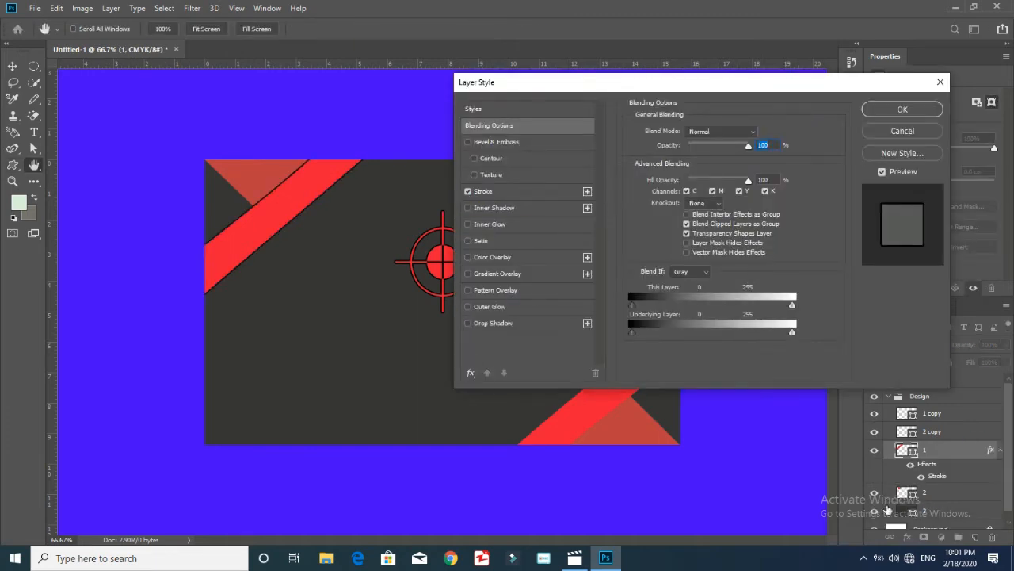
pyautogui.press('Return')
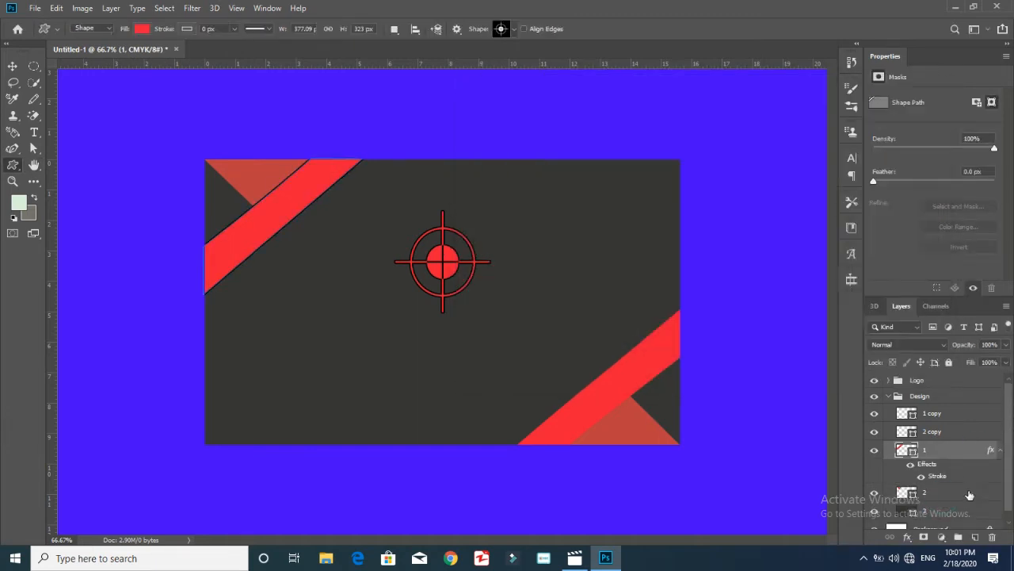
pyautogui.doubleClick(979, 493)
pyautogui.click(467, 191)
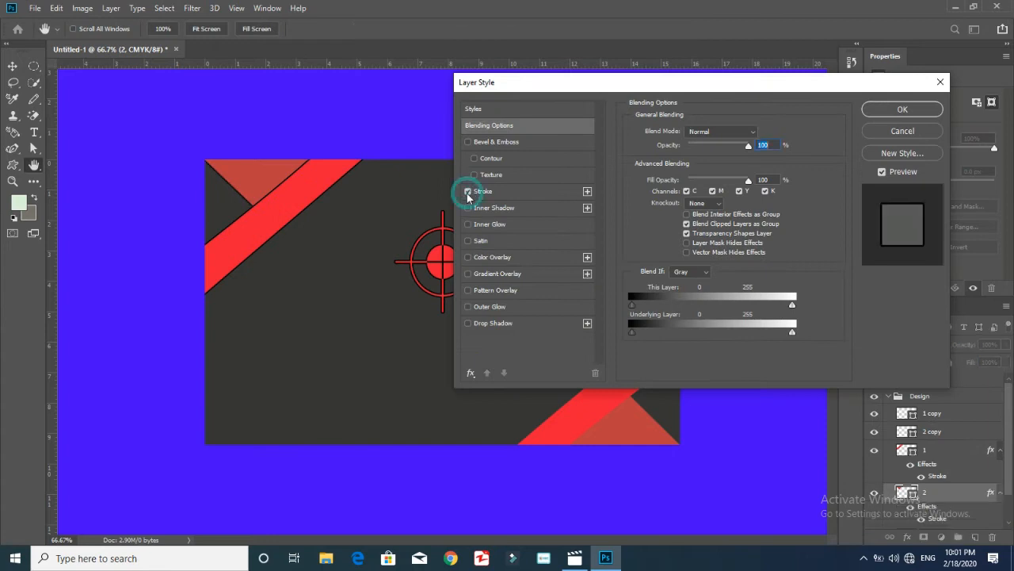
pyautogui.click(901, 111)
# Add the same stroke to the stripe layers 2 copy and 1 copy
pyautogui.doubleClick(959, 437)
pyautogui.click(470, 196)
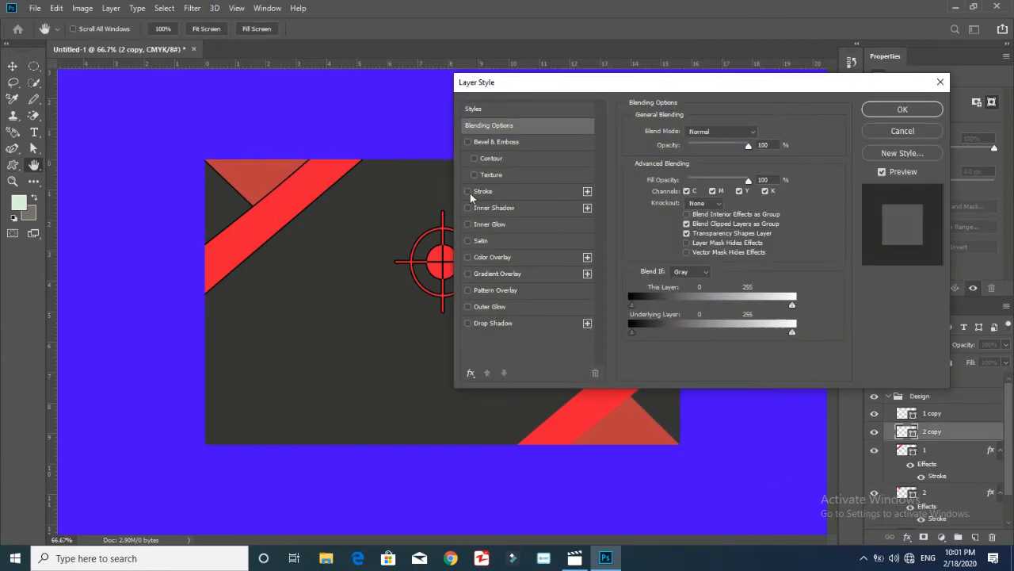
pyautogui.click(901, 111)
pyautogui.doubleClick(978, 416)
pyautogui.click(470, 195)
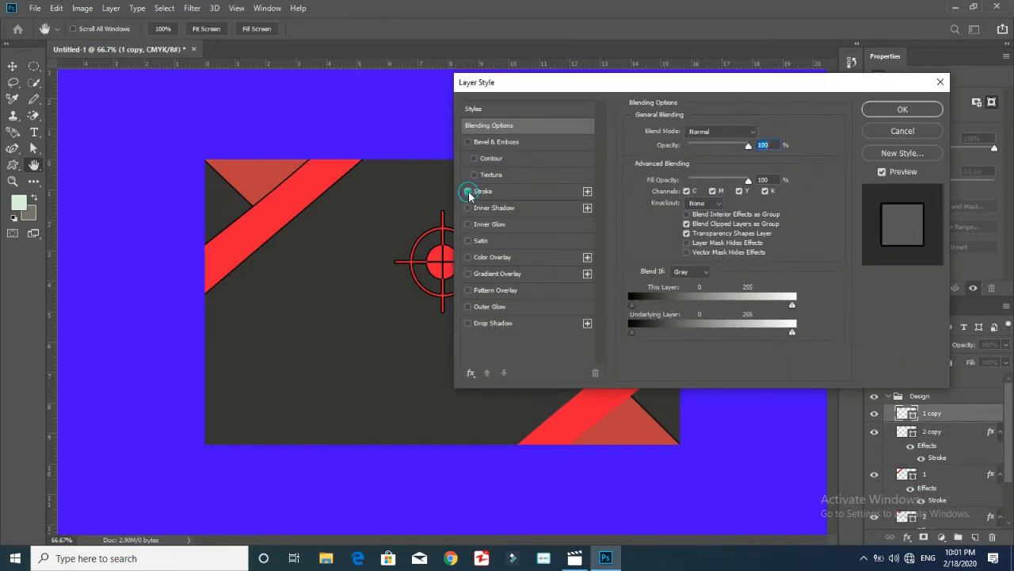
pyautogui.click(901, 111)
# Undo an accidentally added shape and collapse the Design group
pyautogui.click(795, 416)
pyautogui.click(463, 223)
pyautogui.hotkey('ctrl', 'z')
pyautogui.click(887, 398)
pyautogui.click(887, 396)
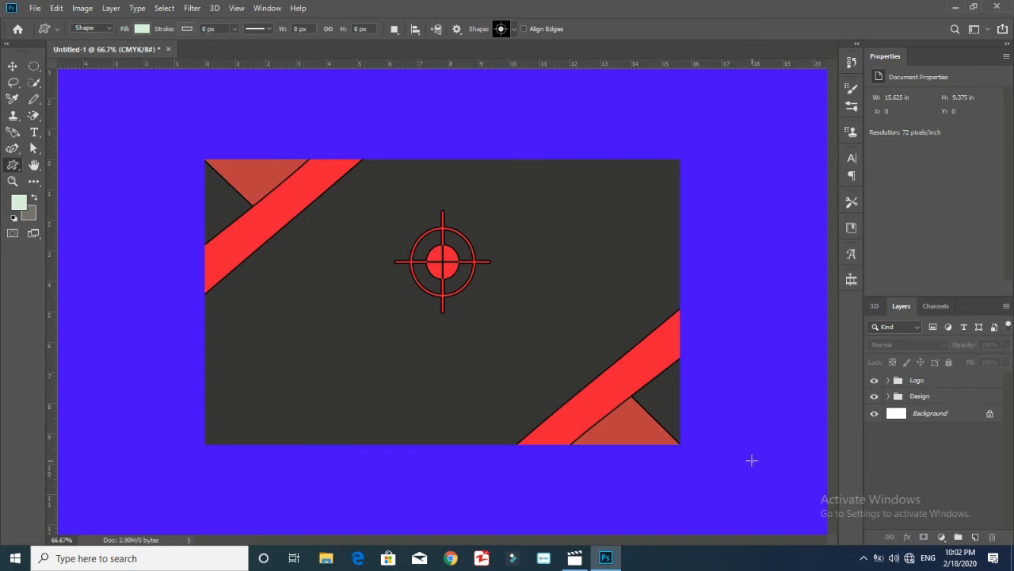
# Add a centred, white 'Creative Designer' title below the logo
pyautogui.press('t')
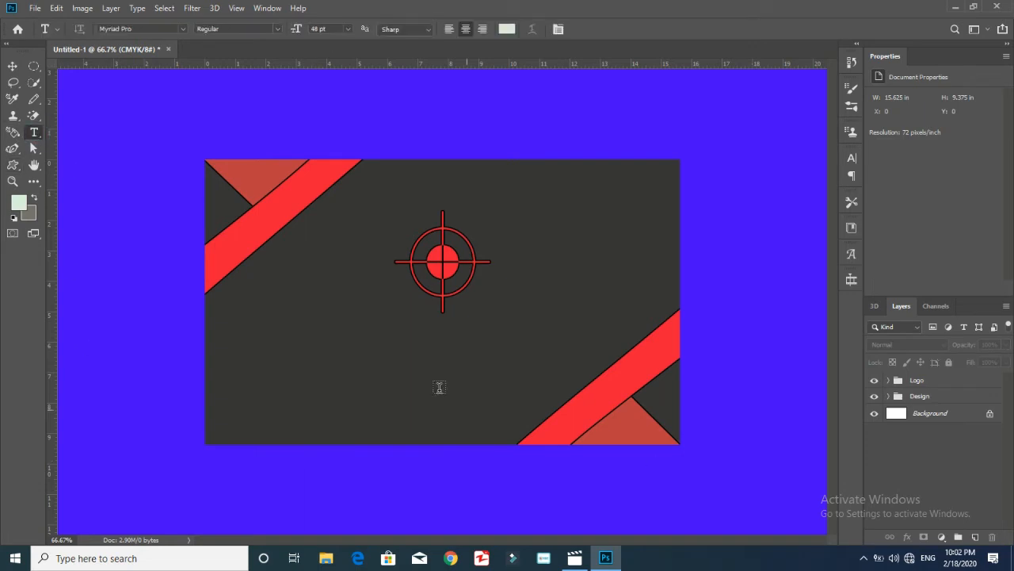
pyautogui.click(386, 329)
pyautogui.press('BackSpace')
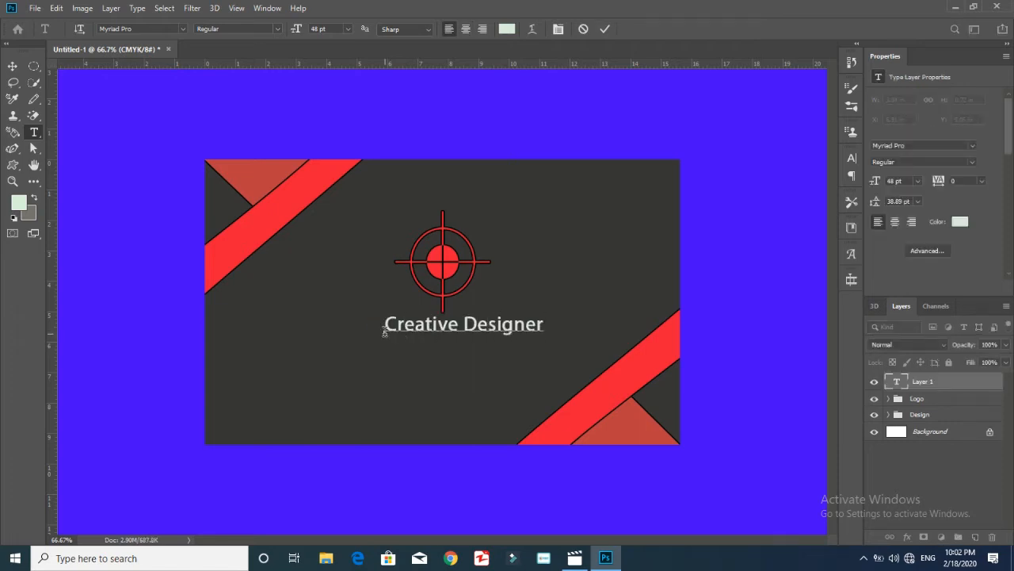
pyautogui.hotkey('ctrl', 'a')
pyautogui.click(895, 222)
pyautogui.click(959, 222)
pyautogui.click(13, 250)
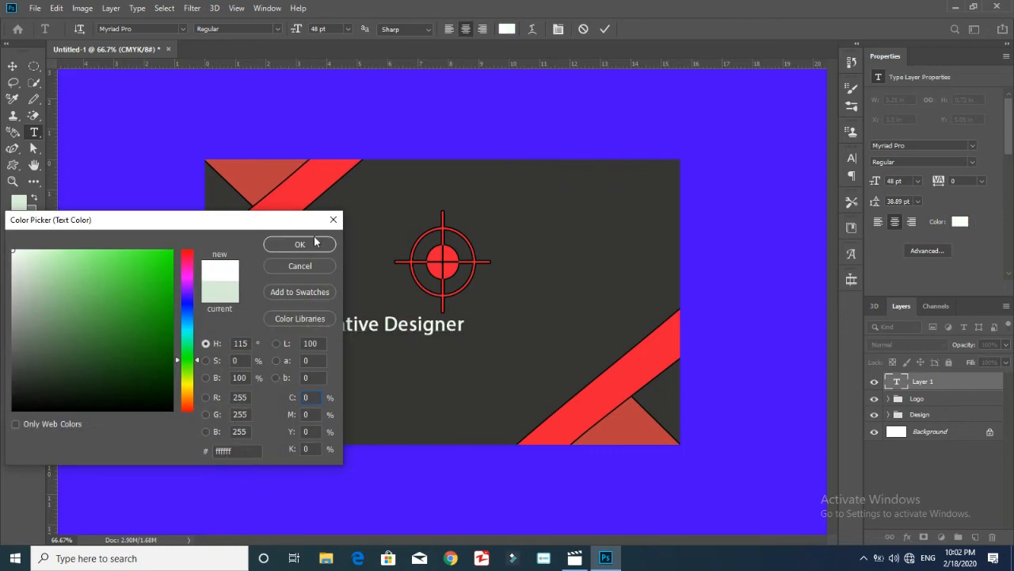
pyautogui.click(312, 243)
# Colour the word 'Designer' with the red sampled from the stripe
pyautogui.moveTo(385, 327); pyautogui.dragTo(540, 346)
pyautogui.click(960, 223)
pyautogui.click(322, 175)
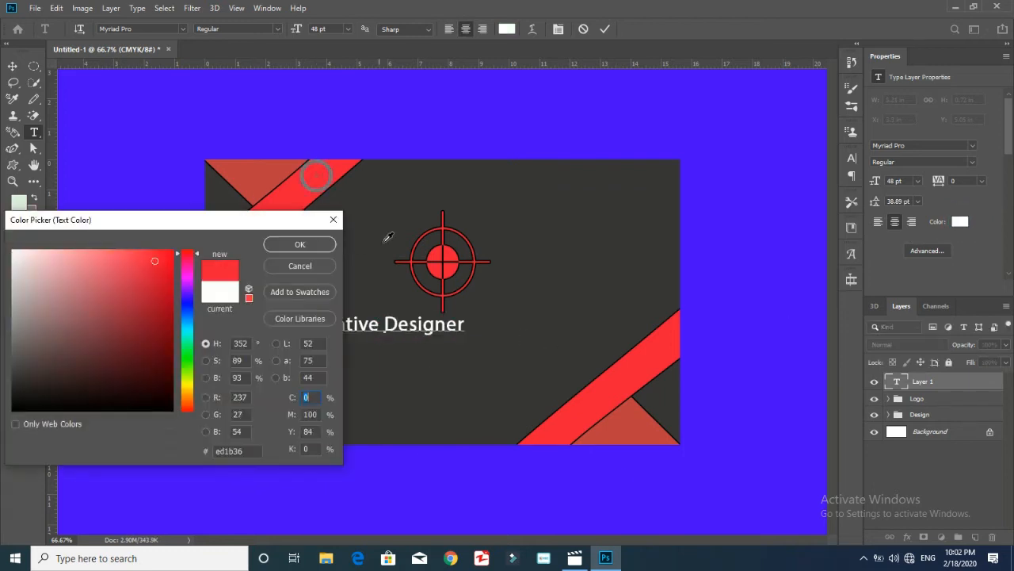
pyautogui.click(301, 243)
# Set the title to 48 pt and shift it slightly right under the logo
pyautogui.hotkey('ctrl', 'a')
pyautogui.click(851, 159)
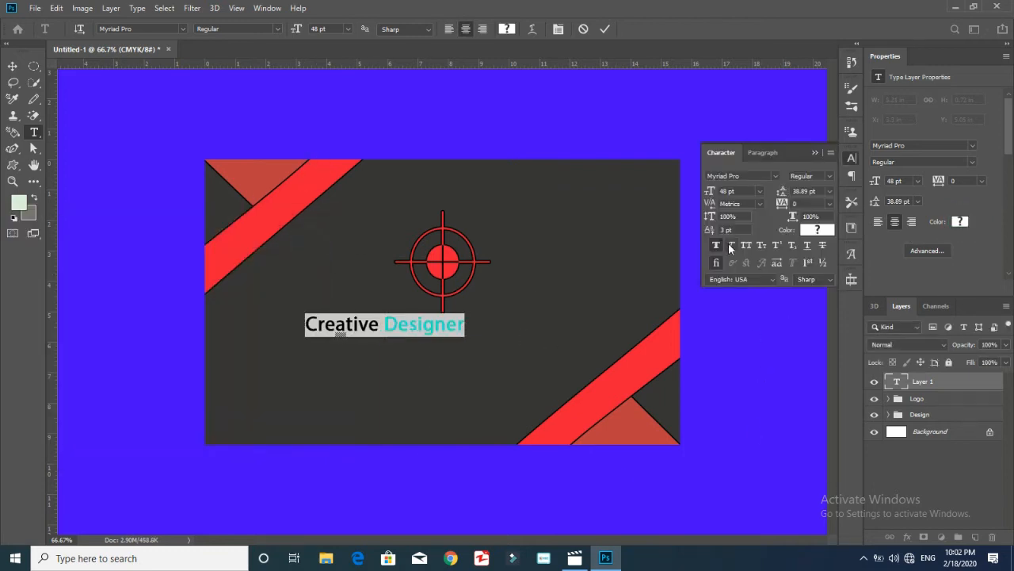
pyautogui.click(759, 191)
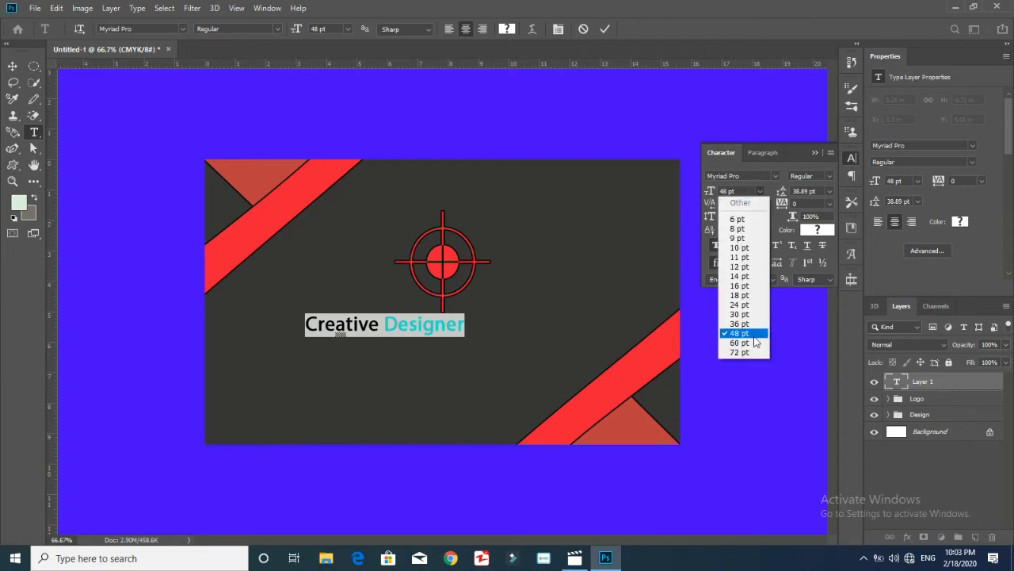
pyautogui.click(750, 338)
pyautogui.click(759, 191)
pyautogui.click(737, 333)
pyautogui.click(12, 66)
pyautogui.moveTo(422, 325); pyautogui.dragTo(497, 333)
# Give the Creative Designer text layer a stroke in Layer Style
pyautogui.click(948, 472)
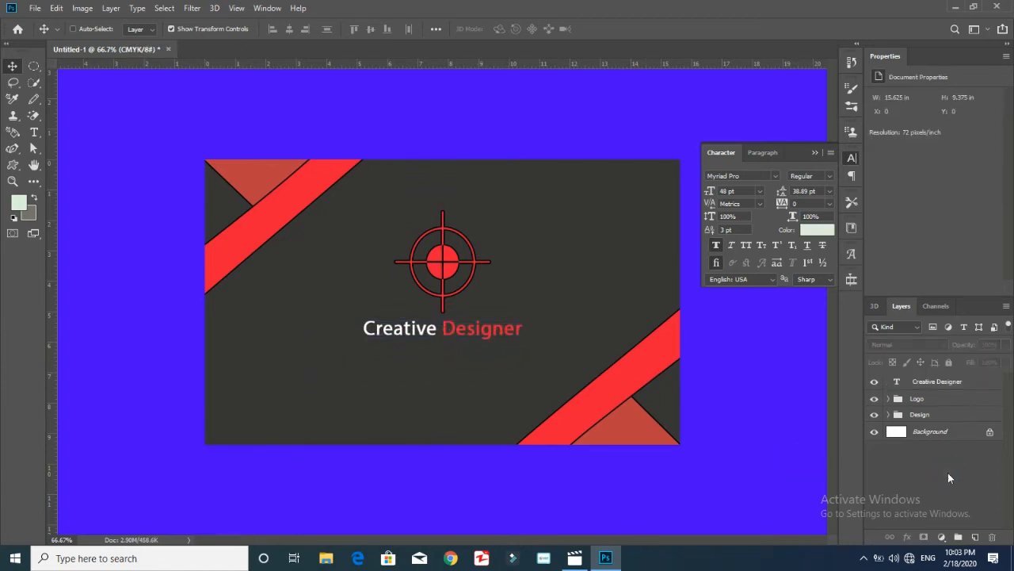
pyautogui.doubleClick(983, 384)
pyautogui.click(468, 191)
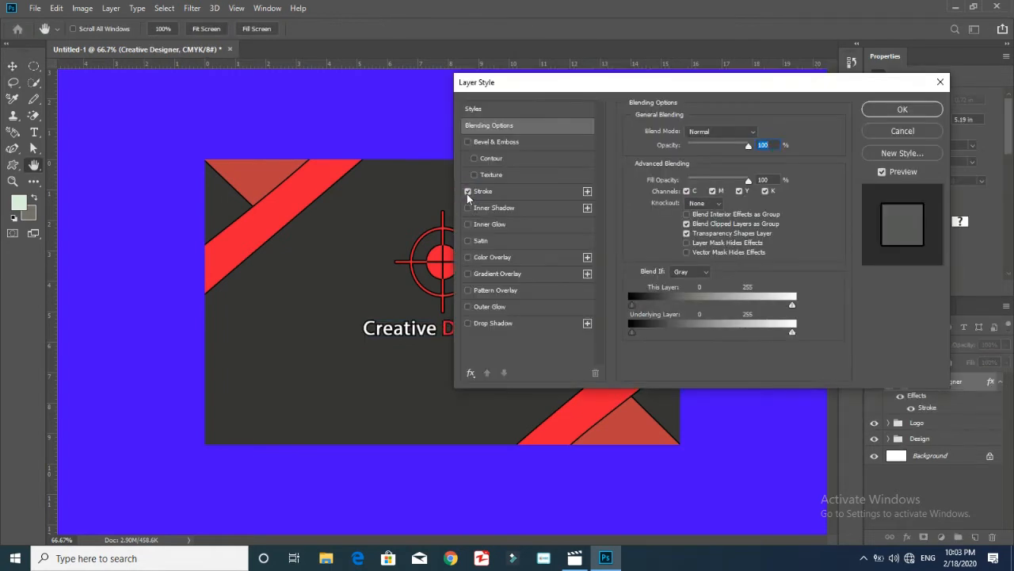
pyautogui.click(915, 108)
pyautogui.click(957, 513)
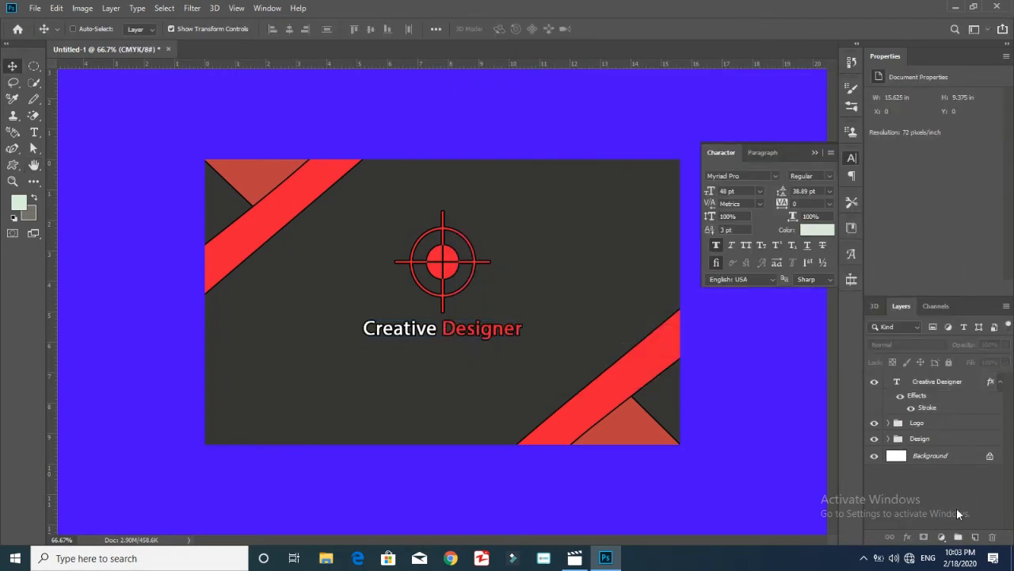
pyautogui.click(33, 131)
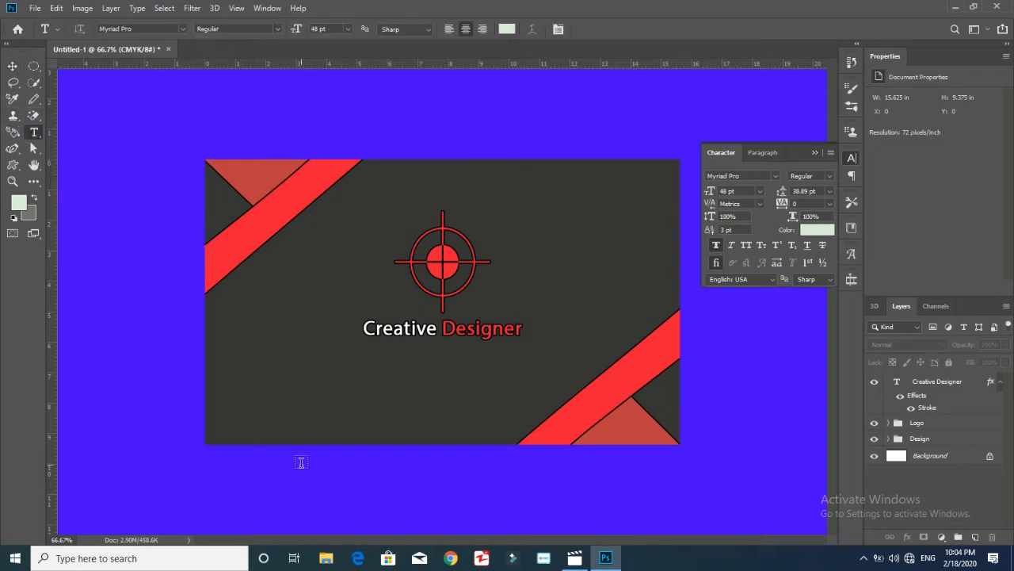
pyautogui.click(292, 427)
pyautogui.write('ww')
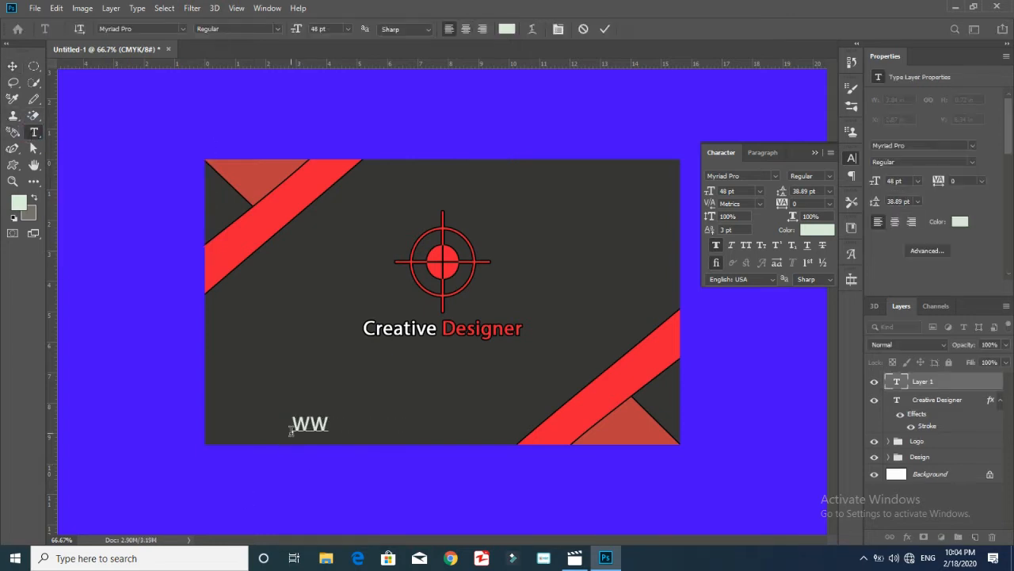
pyautogui.write('w.youtube.com')
pyautogui.hotkey('ctrl', 'a')
pyautogui.click(760, 191)
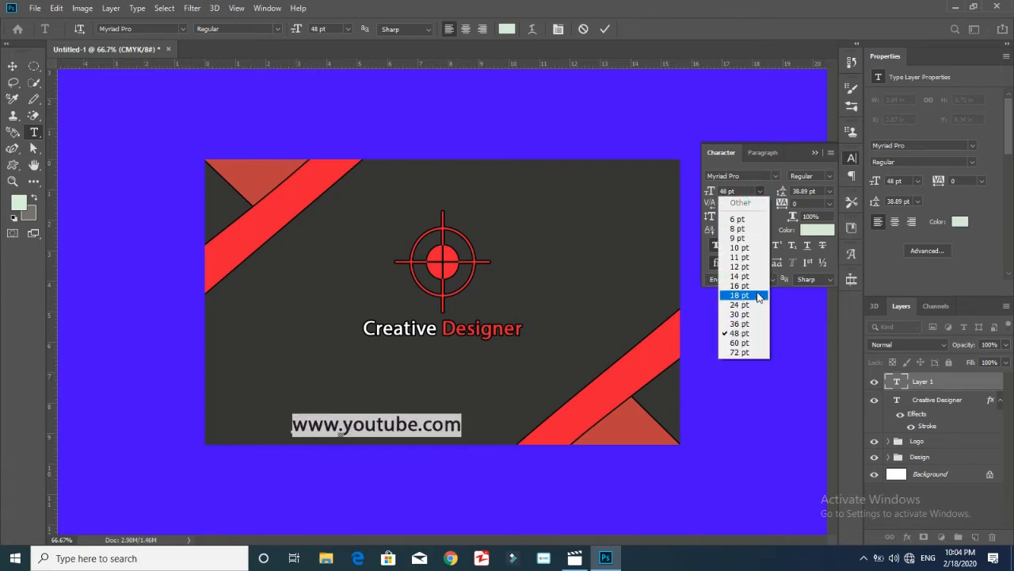
pyautogui.click(737, 283)
pyautogui.click(759, 191)
pyautogui.click(737, 295)
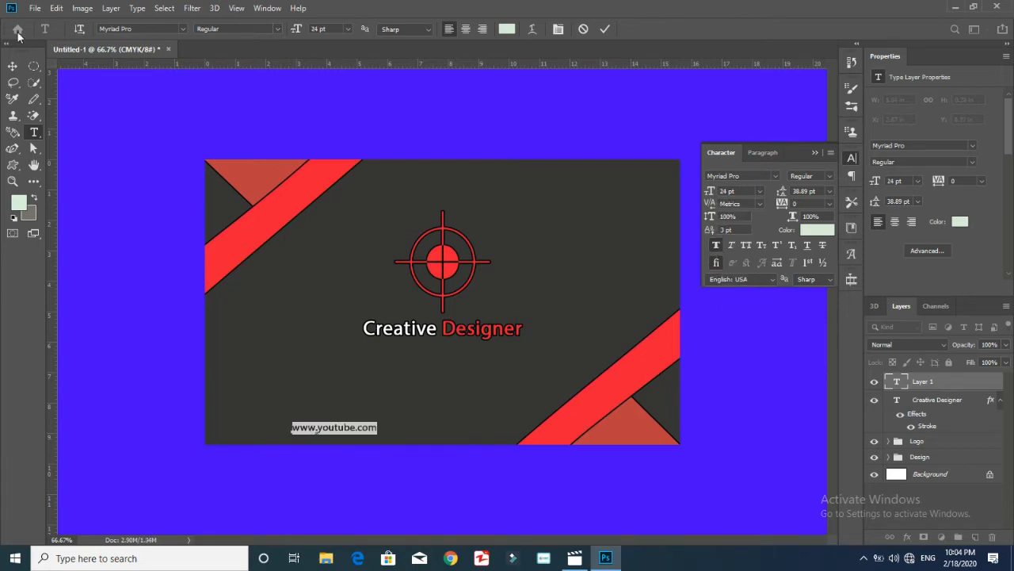
pyautogui.click(759, 191)
pyautogui.click(737, 306)
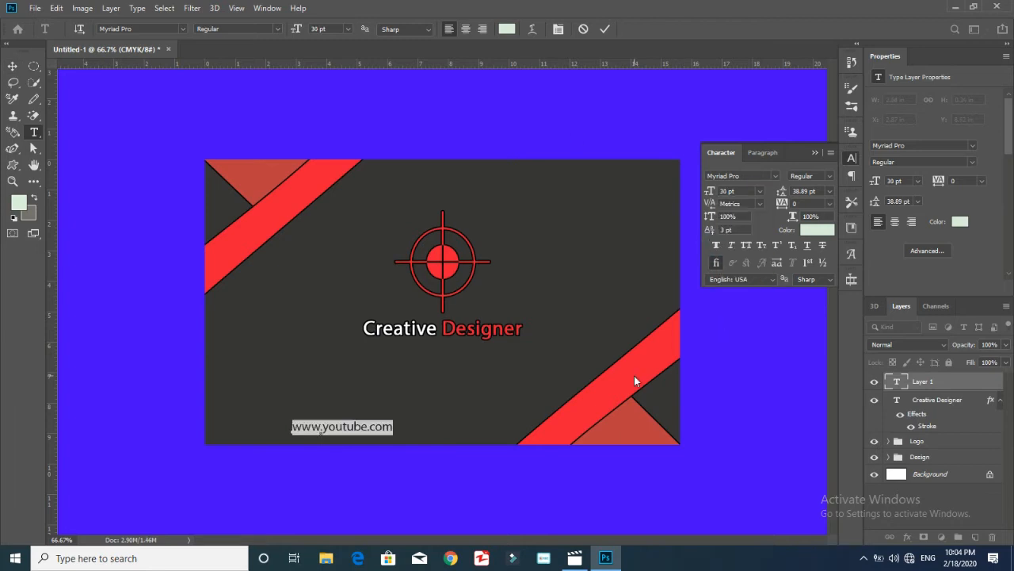
# Leave the web address without a stroke and nudge it slightly right
pyautogui.doubleClick(980, 386)
pyautogui.click(468, 191)
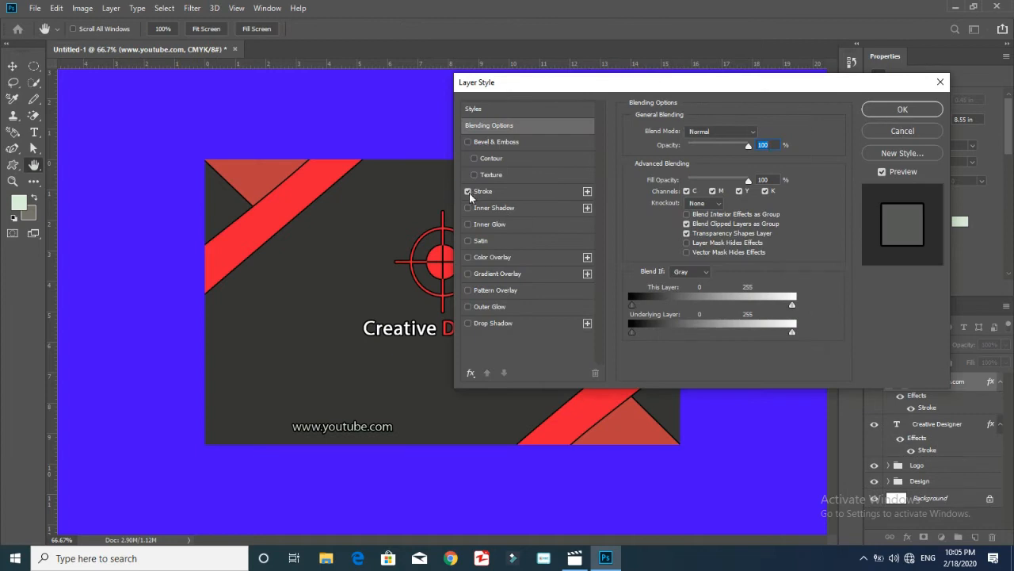
pyautogui.click(467, 191)
pyautogui.click(903, 109)
pyautogui.press('v')
pyautogui.moveTo(375, 433); pyautogui.dragTo(386, 429)
pyautogui.click(12, 165)
pyautogui.click(64, 189)
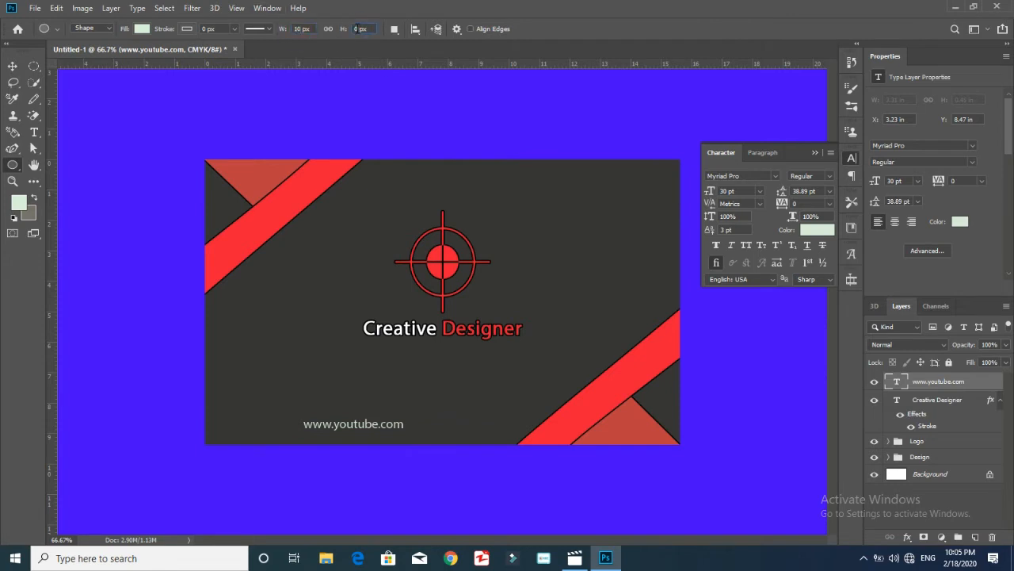
# Draw a 10 px ellipse, attempt a white fill, then undo the ellipse
pyautogui.click(434, 419)
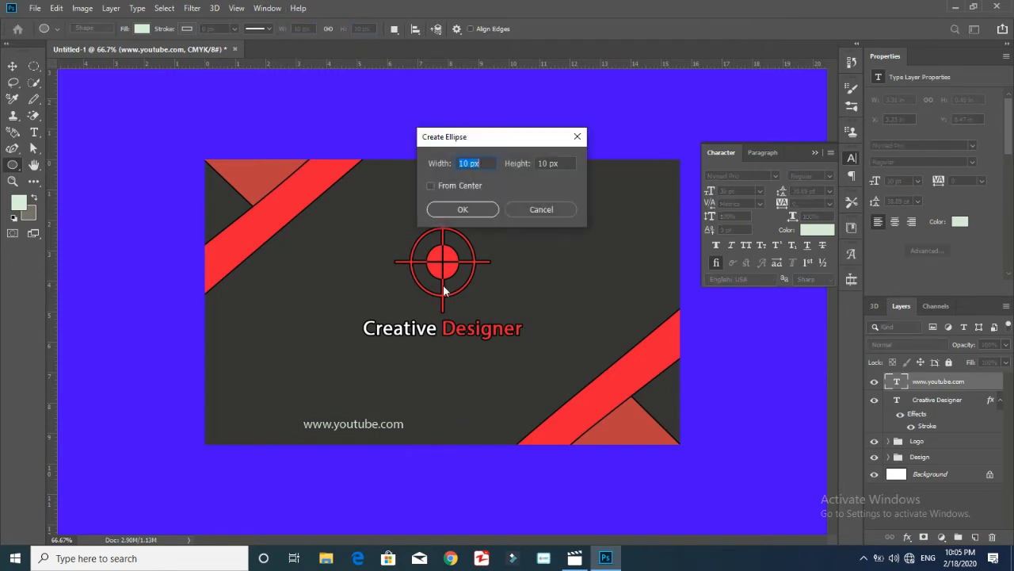
pyautogui.press('Return')
pyautogui.click(141, 29)
pyautogui.click(201, 53)
pyautogui.moveTo(29, 258); pyautogui.dragTo(7, 243)
pyautogui.press('Return')
pyautogui.click(353, 8)
pyautogui.hotkey('ctrl', 'z')
pyautogui.hotkey('ctrl', 'z')
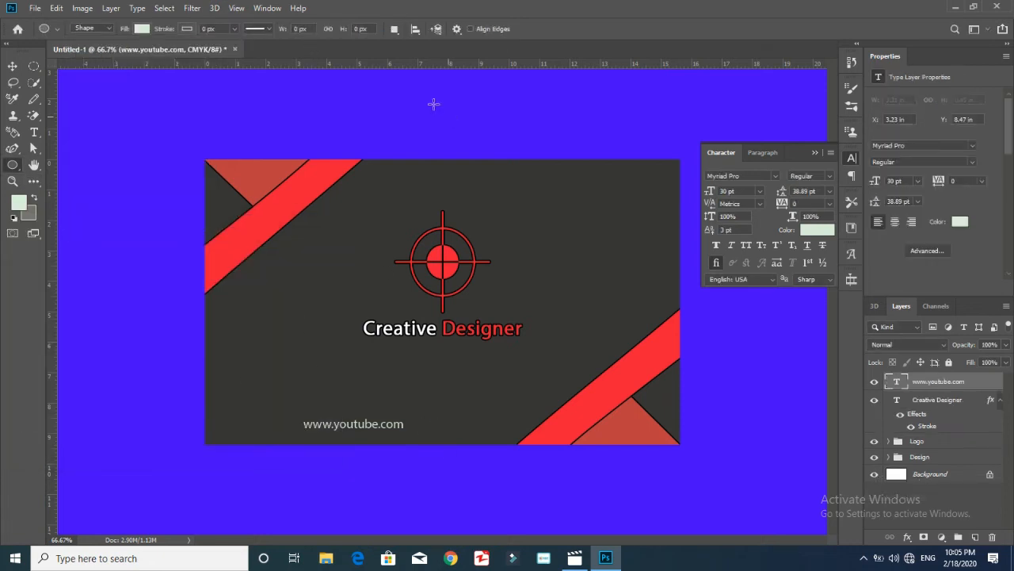
# Set the ellipse fill to white and create a 30 × 30 px white circle
pyautogui.click(141, 29)
pyautogui.click(202, 53)
pyautogui.moveTo(27, 287); pyautogui.dragTo(7, 244)
pyautogui.click(299, 244)
pyautogui.click(360, 57)
pyautogui.click(399, 228)
pyautogui.write('30')
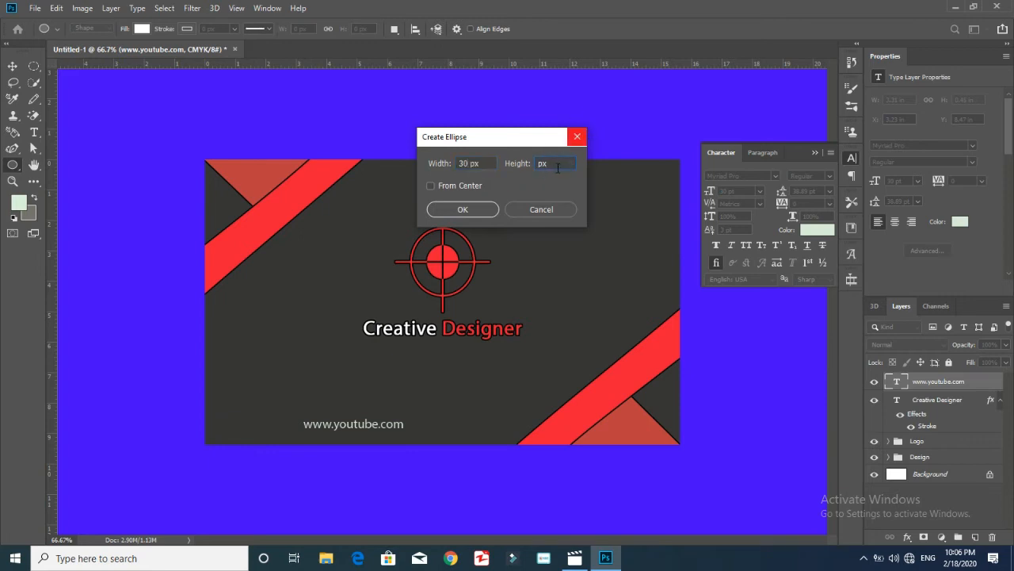
pyautogui.write('30')
pyautogui.press('Return')
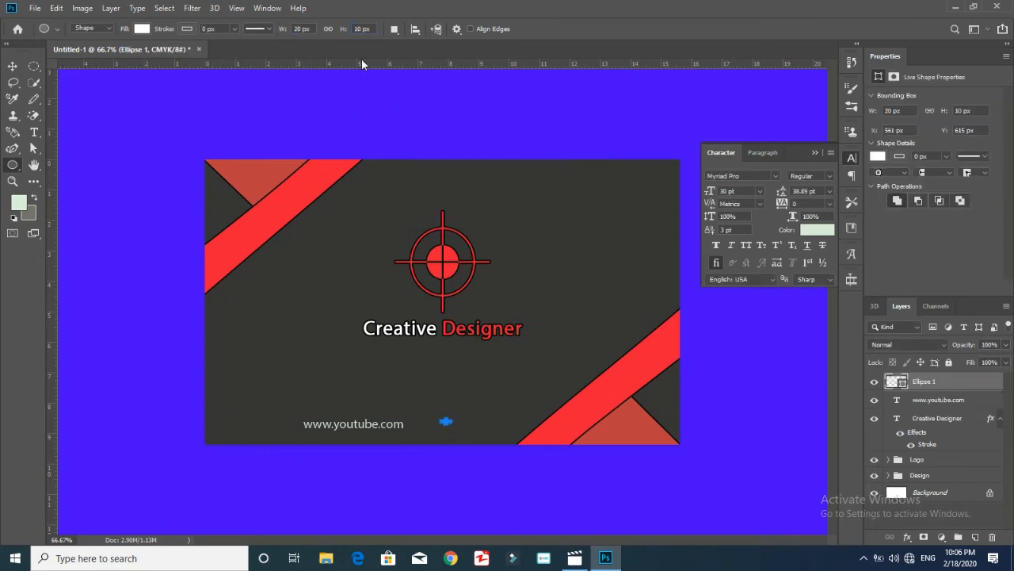
# Move the circle beside the web address and copy dots to both sides of it
pyautogui.click(13, 66)
pyautogui.hotkey('ctrl', '+')
pyautogui.hotkey('ctrl', '+')
pyautogui.moveTo(831, 328); pyautogui.dragTo(831, 452)
pyautogui.moveTo(458, 209); pyautogui.dragTo(73, 214)
pyautogui.moveTo(459, 540); pyautogui.dragTo(426, 542)
pyautogui.click(12, 164)
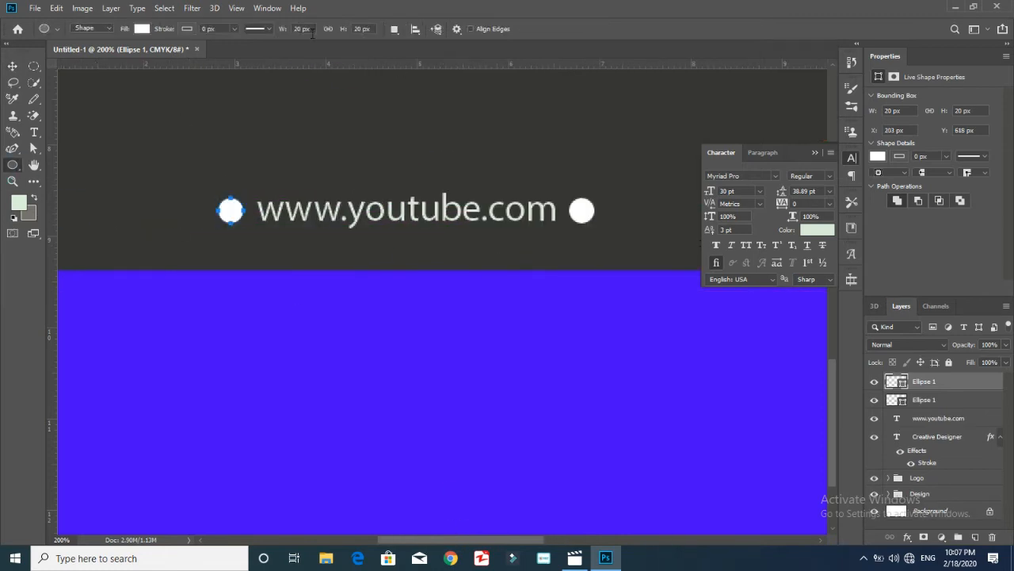
pyautogui.press('v')
pyautogui.moveTo(229, 210)
pyautogui.keyDown('alt'); pyautogui.mouseDown()
pyautogui.moveTo(190, 212)
pyautogui.moveTo(518, 172)
pyautogui.moveTo(617, 208)
pyautogui.moveTo(209, 207)
pyautogui.mouseUp(); pyautogui.keyUp('alt')
# Select the four dot layers and group them into their own group with Ctrl+G
pyautogui.keyDown('ctrl'); pyautogui.click(207, 210); pyautogui.keyUp('ctrl')
pyautogui.keyDown('ctrl'); pyautogui.click(609, 210); pyautogui.keyUp('ctrl')
pyautogui.keyDown('shift'); pyautogui.click(953, 437); pyautogui.keyUp('shift')
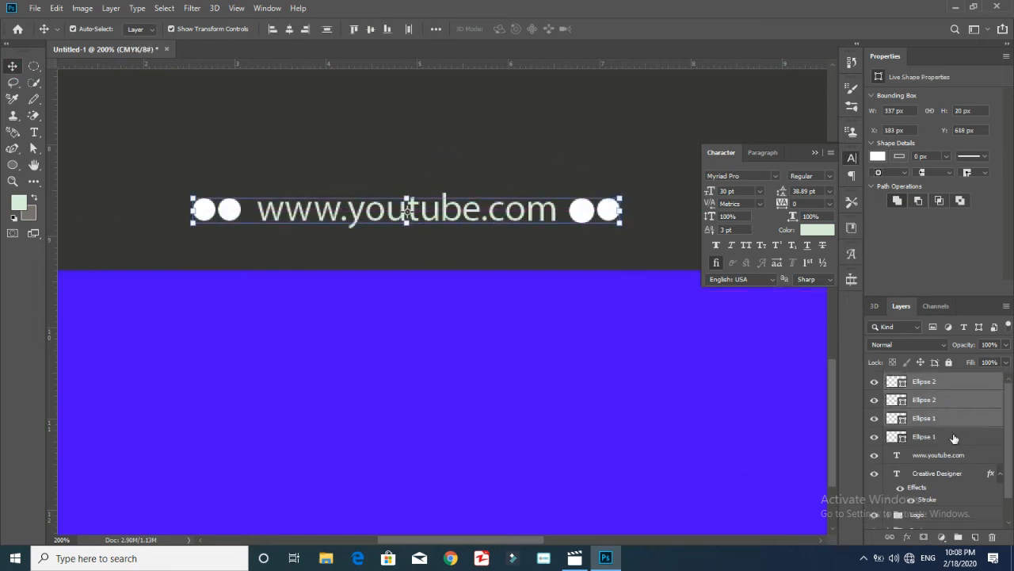
pyautogui.hotkey('ctrl', 'g')
pyautogui.keyDown('shift'); pyautogui.click(941, 417); pyautogui.keyUp('shift')
pyautogui.hotkey('ctrl', 'g')
pyautogui.click(889, 381)
pyautogui.moveTo(924, 395); pyautogui.dragTo(911, 374)
pyautogui.click(888, 396)
# Add a new dot left of the two left dots, with a copy right of the right-hand dots
pyautogui.click(889, 381)
pyautogui.press('u')
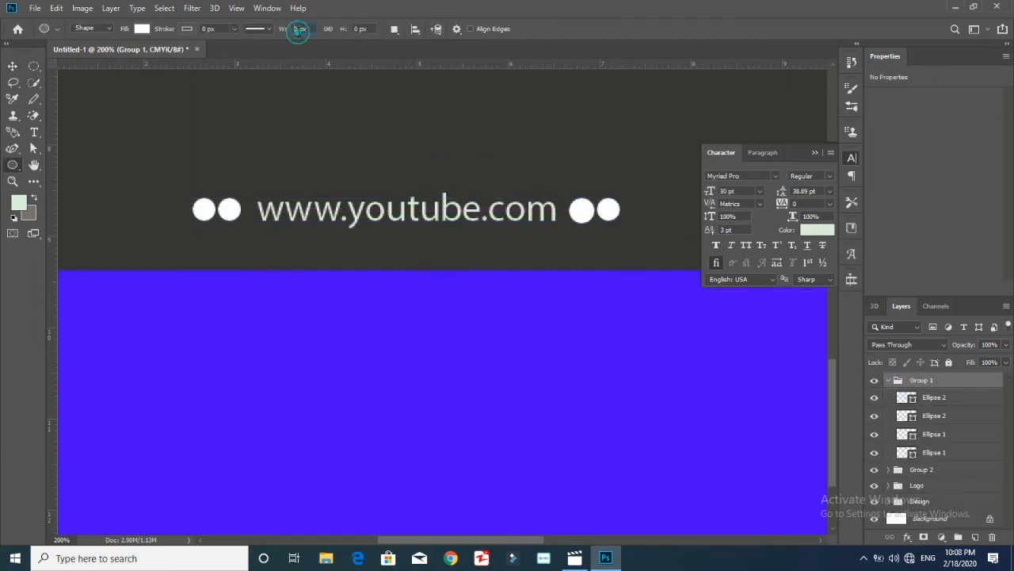
pyautogui.press('BackSpace')
pyautogui.click(221, 173)
pyautogui.click(480, 213)
pyautogui.press('v')
pyautogui.moveTo(231, 187); pyautogui.dragTo(180, 210)
pyautogui.hotkey('ctrl', 'c')
pyautogui.hotkey('ctrl', 'v')
pyautogui.moveTo(442, 169); pyautogui.dragTo(634, 211)
# Even out the spacing of the Ellipse 2 dots on both sides of the website line
pyautogui.moveTo(176, 209); pyautogui.dragTo(176, 209)
pyautogui.moveTo(612, 208); pyautogui.dragTo(612, 209)
pyautogui.keyDown('ctrl'); pyautogui.click(181, 208); pyautogui.keyUp('ctrl')
pyautogui.moveTo(209, 206); pyautogui.dragTo(210, 207)
pyautogui.click(941, 439)
pyautogui.click(942, 417)
pyautogui.click(946, 384)
# Add a 14 px dot beside the left dots and a copy beside the right dots
pyautogui.click(13, 165)
pyautogui.click(975, 537)
pyautogui.moveTo(290, 30); pyautogui.dragTo(376, 30)
pyautogui.write('1414')
pyautogui.press('Return')
pyautogui.click(154, 205)
pyautogui.press('Return')
pyautogui.click(13, 66)
pyautogui.moveTo(166, 217); pyautogui.dragTo(160, 210)
pyautogui.hotkey('ctrl', 'c')
pyautogui.hotkey('ctrl', 'v')
pyautogui.moveTo(447, 168); pyautogui.dragTo(661, 206)
# Draw a 12 px dot and position it precisely beside the left dots
pyautogui.press('u')
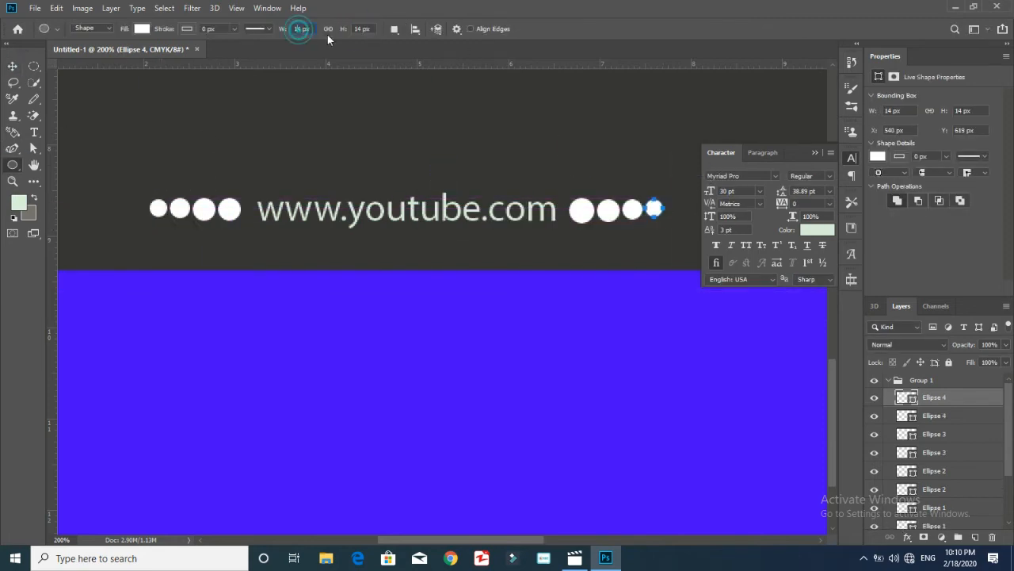
pyautogui.moveTo(361, 28); pyautogui.dragTo(376, 30)
pyautogui.write('12')
pyautogui.click(134, 208)
pyautogui.click(470, 213)
pyautogui.hotkey('ctrl', 't')
pyautogui.moveTo(144, 218); pyautogui.dragTo(143, 210)
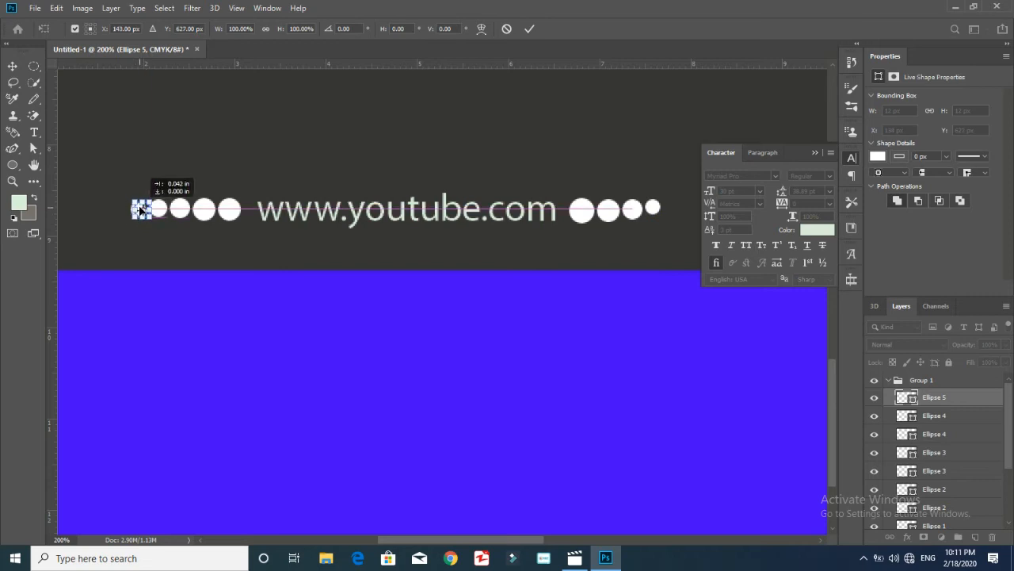
pyautogui.hotkey('ctrl', '+')
pyautogui.press('Up')
pyautogui.moveTo(487, 542); pyautogui.dragTo(394, 542)
pyautogui.hotkey('ctrl', '-')
pyautogui.hotkey('ctrl', '-')
pyautogui.hotkey('ctrl', '+')
pyautogui.scroll(-3, 378, 308)
pyautogui.click(814, 152)
pyautogui.press('Return')
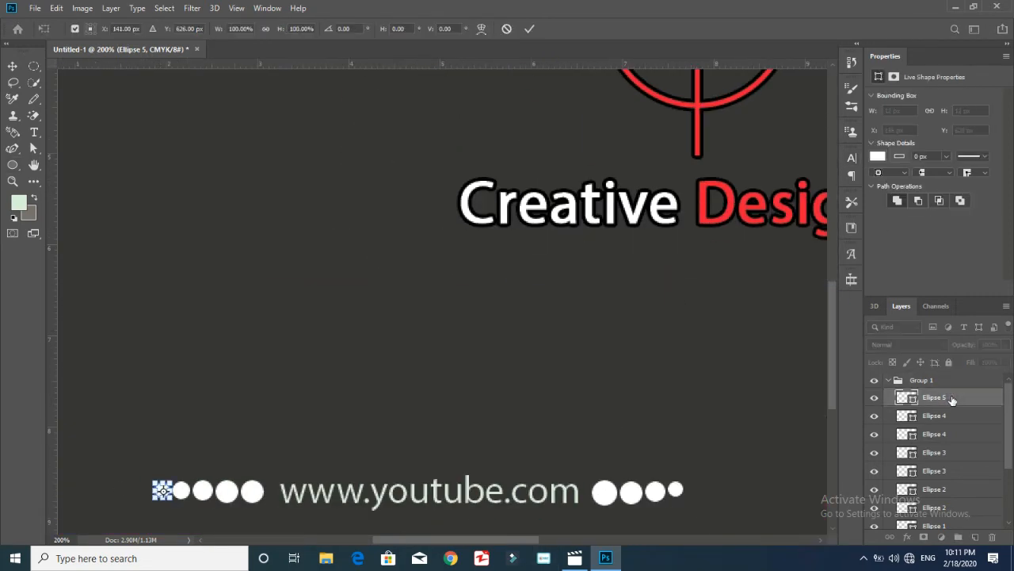
# Duplicate the 12 px dot and place the copy beside the right dots
pyautogui.rightClick(959, 397)
pyautogui.click(840, 77)
pyautogui.click(608, 145)
pyautogui.click(12, 67)
pyautogui.moveTo(162, 489); pyautogui.dragTo(693, 491)
pyautogui.click(949, 435)
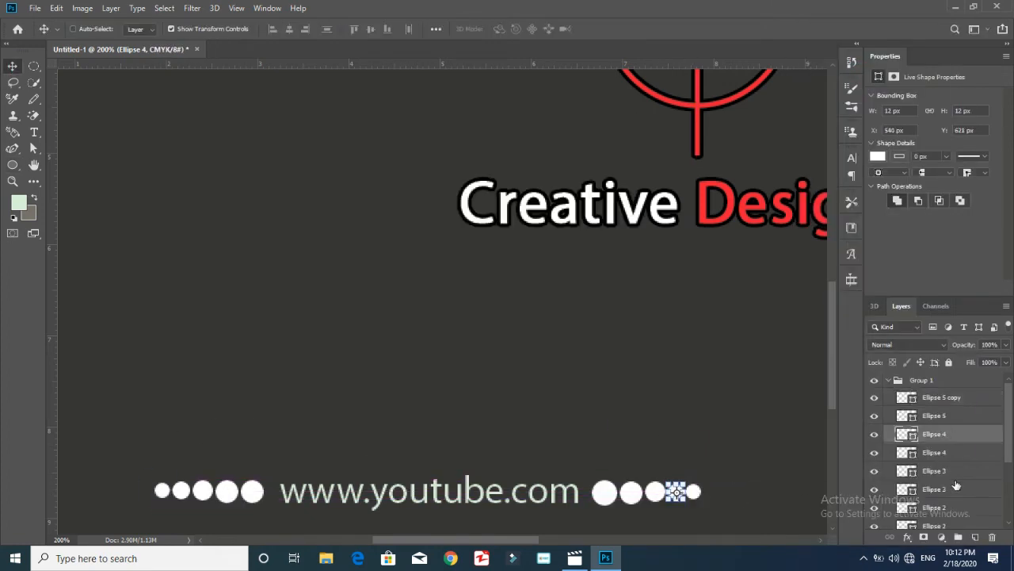
pyautogui.click(947, 471)
pyautogui.click(943, 507)
# Draw a 10 px dot on a new layer and move it into the row of dots
pyautogui.click(16, 168)
pyautogui.click(943, 398)
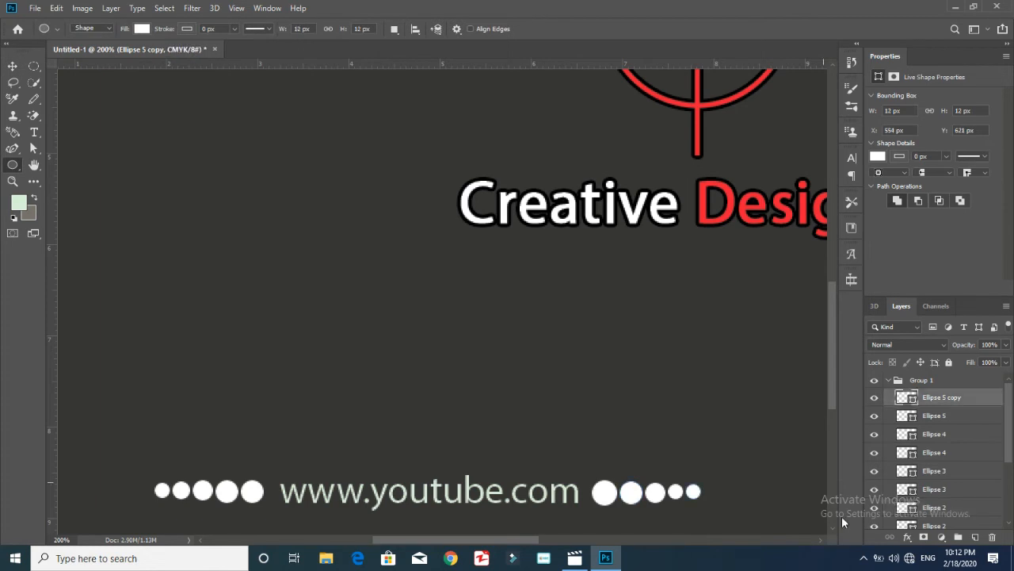
pyautogui.click(976, 537)
pyautogui.click(298, 30)
pyautogui.click(356, 29)
pyautogui.write('1')
pyautogui.click(213, 344)
pyautogui.click(342, 274)
pyautogui.hotkey('ctrl', 't')
pyautogui.moveTo(219, 351); pyautogui.dragTo(707, 491)
pyautogui.press('Return')
# Duplicate the 10 px dot for the other side and zoom out to view the whole card
pyautogui.rightClick(991, 397)
pyautogui.click(852, 90)
pyautogui.hotkey('ctrl', 't')
pyautogui.press('Return')
pyautogui.click(922, 381)
pyautogui.hotkey('ctrl', '-')
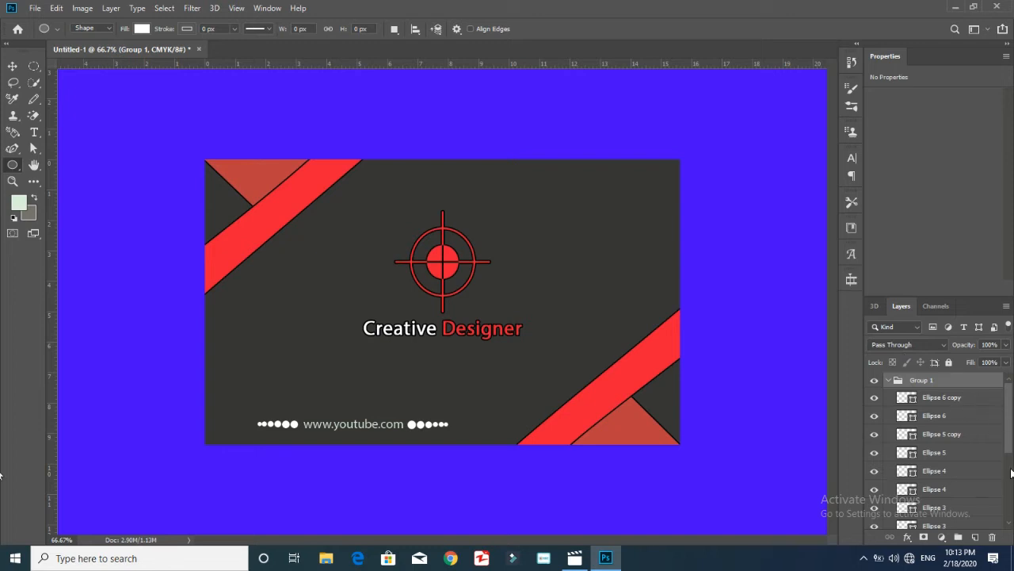
# Give the Ellipse 1 dot layer a Stroke layer style, then step back with undo
pyautogui.moveTo(1009, 430); pyautogui.dragTo(1010, 490)
pyautogui.click(994, 467)
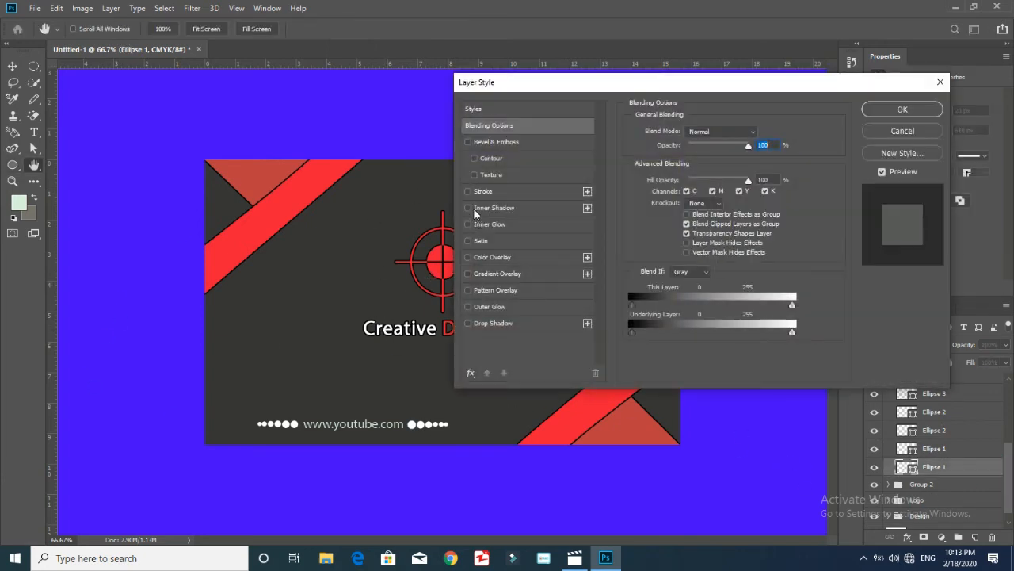
pyautogui.click(468, 191)
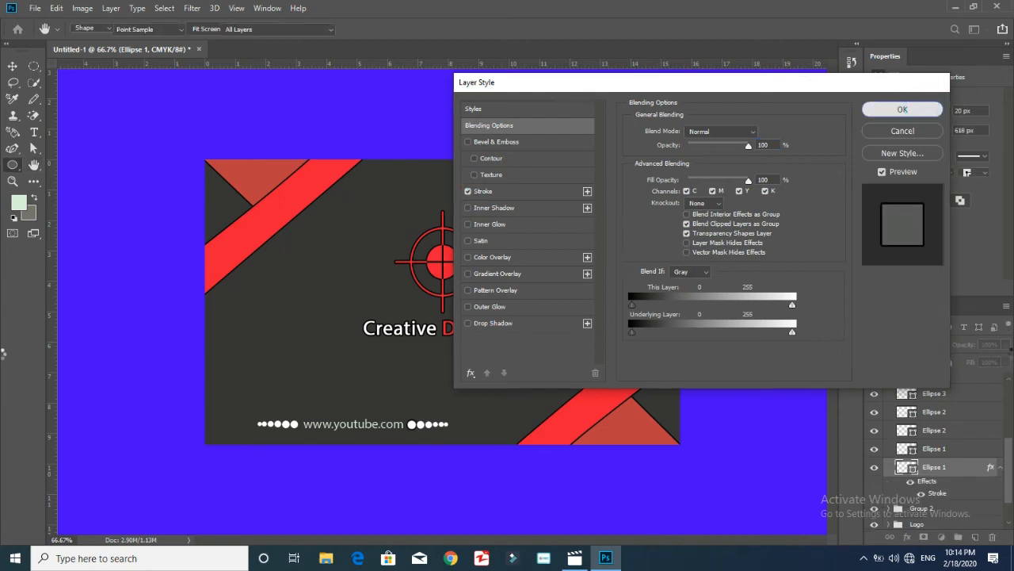
pyautogui.click(915, 110)
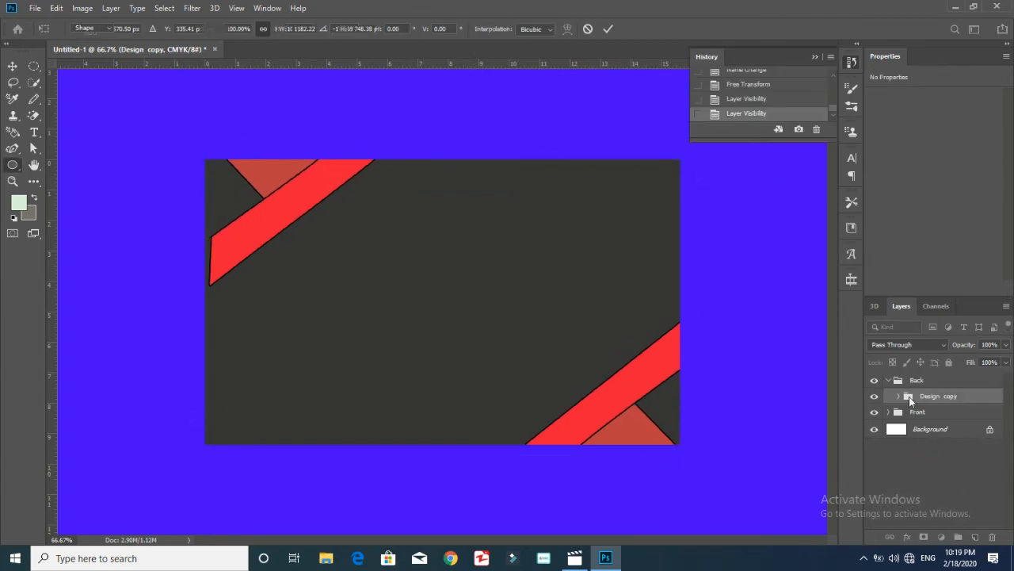
pyautogui.hotkey('ctrl', 'alt', 'z')
# Revert the History to the state right after duplicating the design
pyautogui.click(831, 72)
pyautogui.click(761, 86)
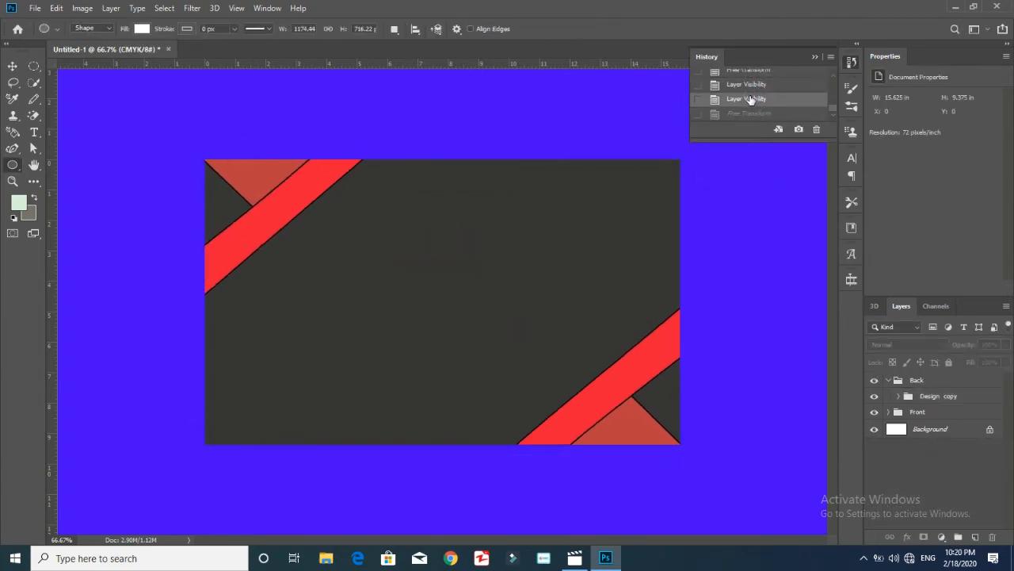
pyautogui.click(770, 72)
pyautogui.scroll(1, 773, 91)
pyautogui.click(777, 93)
pyautogui.click(824, 79)
pyautogui.scroll(-2, 808, 89)
pyautogui.click(782, 97)
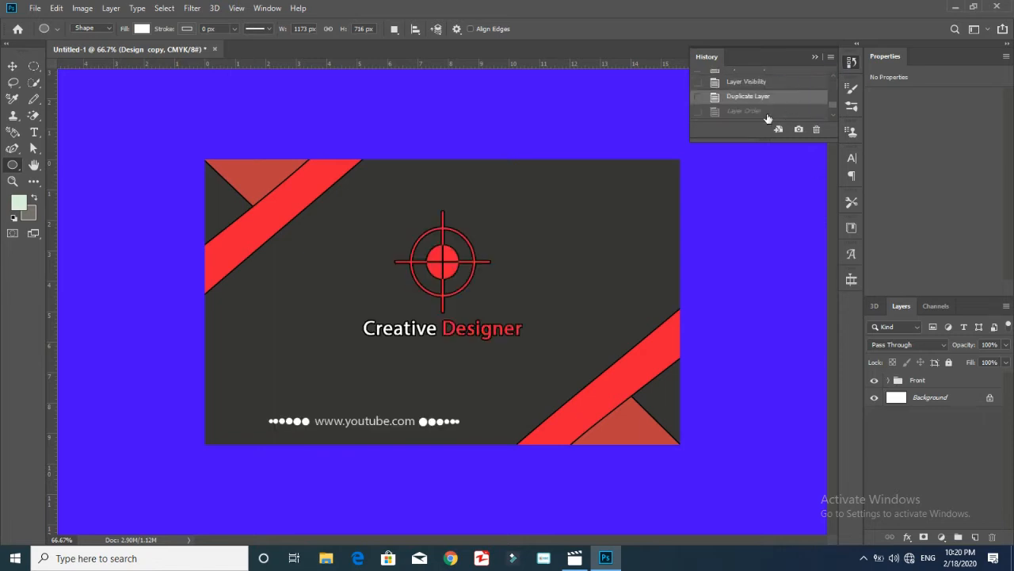
# Move the Design copy group above Front and select its 1 copy and 2 copy stripes
pyautogui.click(890, 381)
pyautogui.moveTo(930, 445); pyautogui.dragTo(929, 374)
pyautogui.click(889, 396)
pyautogui.click(888, 381)
pyautogui.click(953, 406)
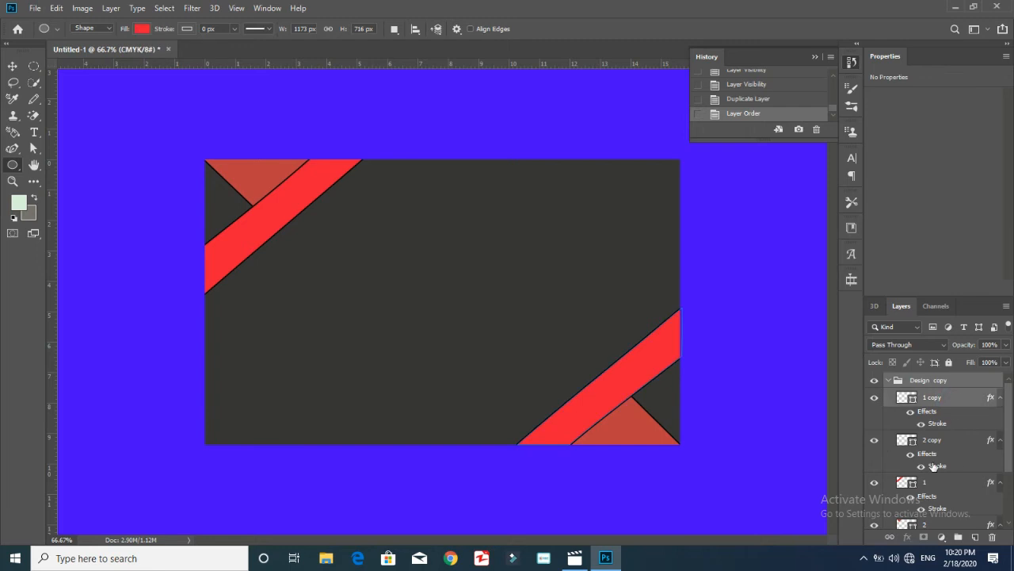
pyautogui.keyDown('ctrl'); pyautogui.click(949, 448); pyautogui.keyUp('ctrl')
# Rotate the two copied stripes about -89° and move them to the top-right
pyautogui.hotkey('ctrl', 't')
pyautogui.moveTo(626, 414); pyautogui.dragTo(628, 257)
pyautogui.moveTo(708, 307); pyautogui.dragTo(709, 131)
pyautogui.moveTo(628, 260); pyautogui.dragTo(622, 265)
pyautogui.moveTo(700, 145); pyautogui.dragTo(655, 150)
pyautogui.moveTo(626, 245); pyautogui.dragTo(648, 247)
pyautogui.press('Return')
# Nudge the 1 copy and 2 copy stripes into the top-right corner
pyautogui.press('u')
pyautogui.click(163, 118)
pyautogui.click(528, 214)
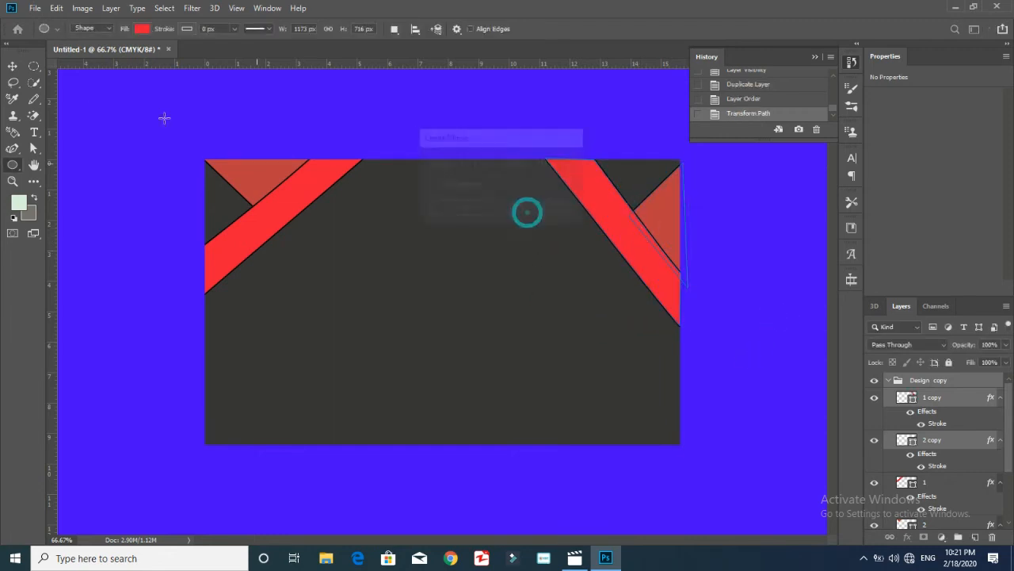
pyautogui.click(12, 66)
pyautogui.click(955, 402)
pyautogui.keyDown('shift'); pyautogui.click(952, 440); pyautogui.keyUp('shift')
pyautogui.press('Left')
pyautogui.press('Left')
pyautogui.press('Left')
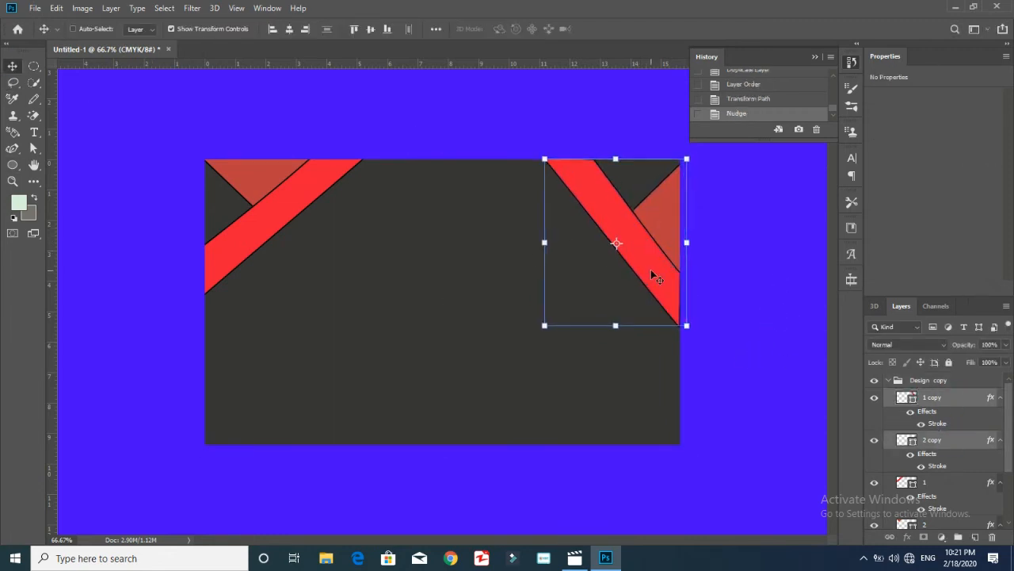
pyautogui.press('Down')
pyautogui.press('Down')
pyautogui.press('Right')
pyautogui.press('Right')
pyautogui.press('Right')
pyautogui.press('Right')
pyautogui.press('Right')
pyautogui.press('Up')
pyautogui.press('Up')
pyautogui.press('Up')
pyautogui.press('Up')
pyautogui.press('Up')
pyautogui.press('Up')
pyautogui.press('Up')
pyautogui.press('Up')
pyautogui.press('Up')
pyautogui.press('Up')
pyautogui.press('Up')
pyautogui.press('Up')
pyautogui.press('Up')
pyautogui.press('Up')
pyautogui.press('Up')
pyautogui.press('Up')
pyautogui.press('Right')
pyautogui.press('Right')
pyautogui.press('Right')
pyautogui.press('Right')
pyautogui.press('Right')
pyautogui.press('Right')
pyautogui.press('Right')
pyautogui.press('Right')
pyautogui.press('Right')
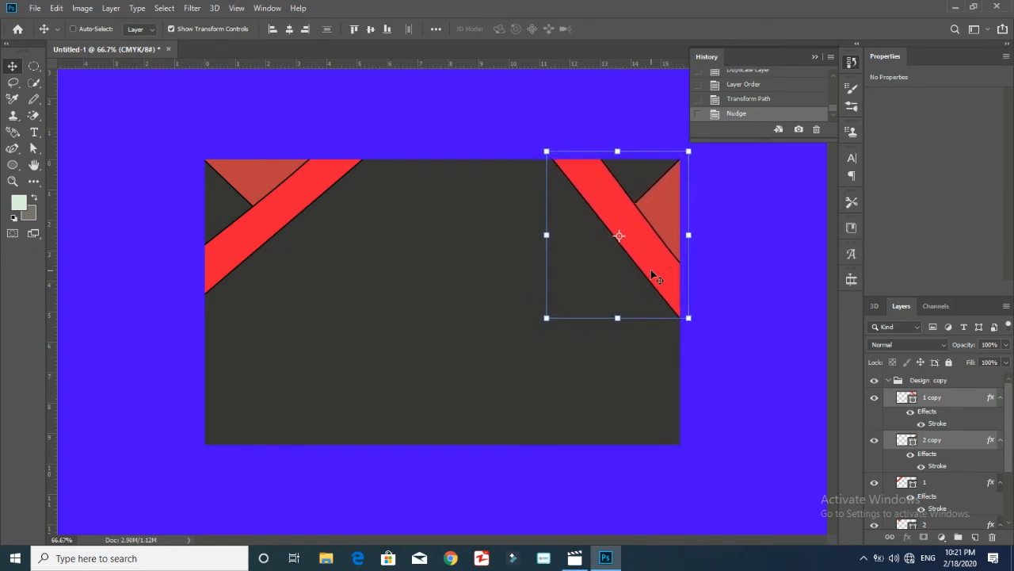
pyautogui.press('Up')
pyautogui.press('Up')
pyautogui.press('Up')
pyautogui.press('Up')
pyautogui.press('Up')
pyautogui.press('Up')
pyautogui.press('Up')
pyautogui.press('Right')
pyautogui.press('Right')
pyautogui.press('Right')
pyautogui.press('Right')
pyautogui.press('Right')
pyautogui.press('Right')
pyautogui.press('Right')
pyautogui.press('Right')
pyautogui.press('Right')
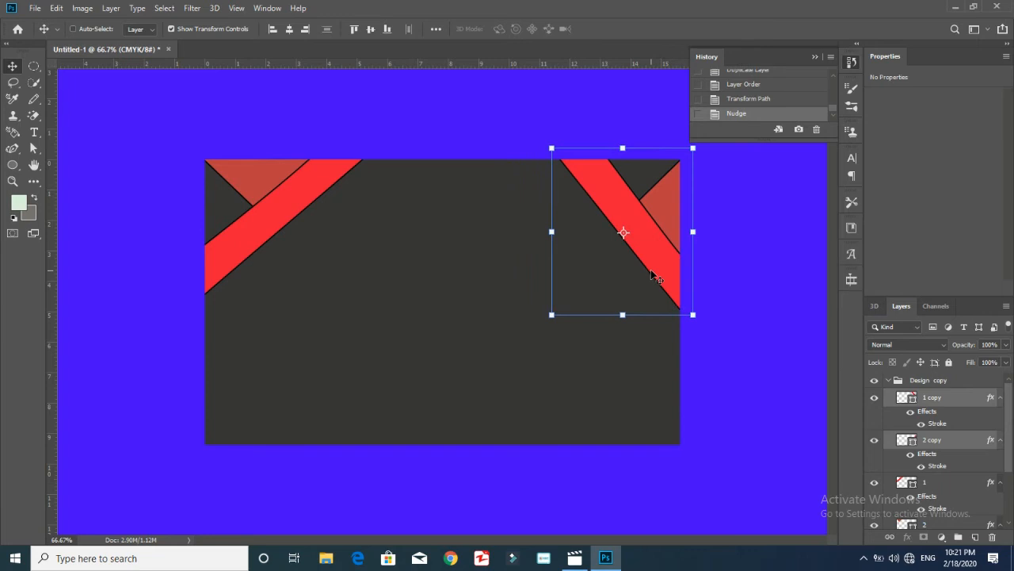
pyautogui.press('Up')
pyautogui.press('Up')
pyautogui.press('Up')
pyautogui.press('Up')
pyautogui.press('Up')
pyautogui.press('Up')
pyautogui.press('Right')
pyautogui.press('Right')
pyautogui.press('Up')
pyautogui.press('Up')
pyautogui.press('Up')
pyautogui.press('Up')
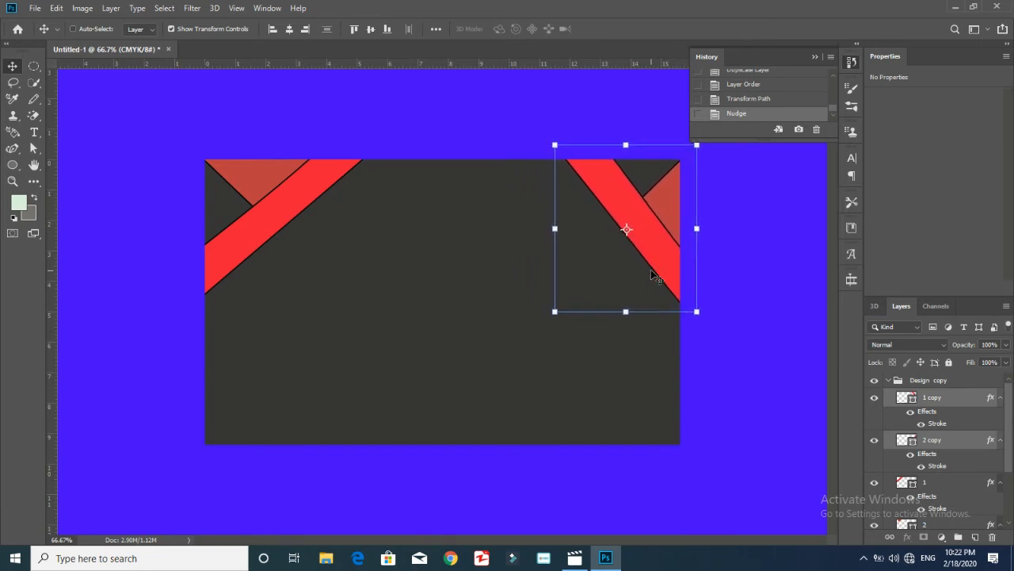
# Move stripe layers 1 and 2 into the bottom-left corner
pyautogui.click(943, 487)
pyautogui.moveTo(1010, 454); pyautogui.dragTo(1010, 503)
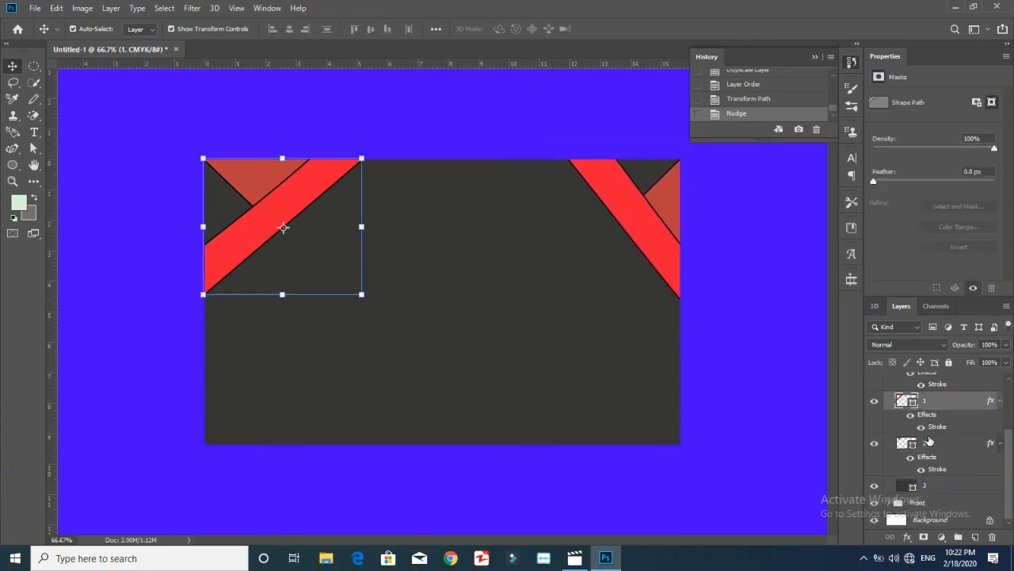
pyautogui.keyDown('ctrl'); pyautogui.click(928, 440); pyautogui.keyUp('ctrl')
pyautogui.moveTo(195, 306); pyautogui.dragTo(366, 306)
pyautogui.moveTo(284, 244); pyautogui.dragTo(271, 397)
pyautogui.moveTo(355, 281); pyautogui.dragTo(356, 281)
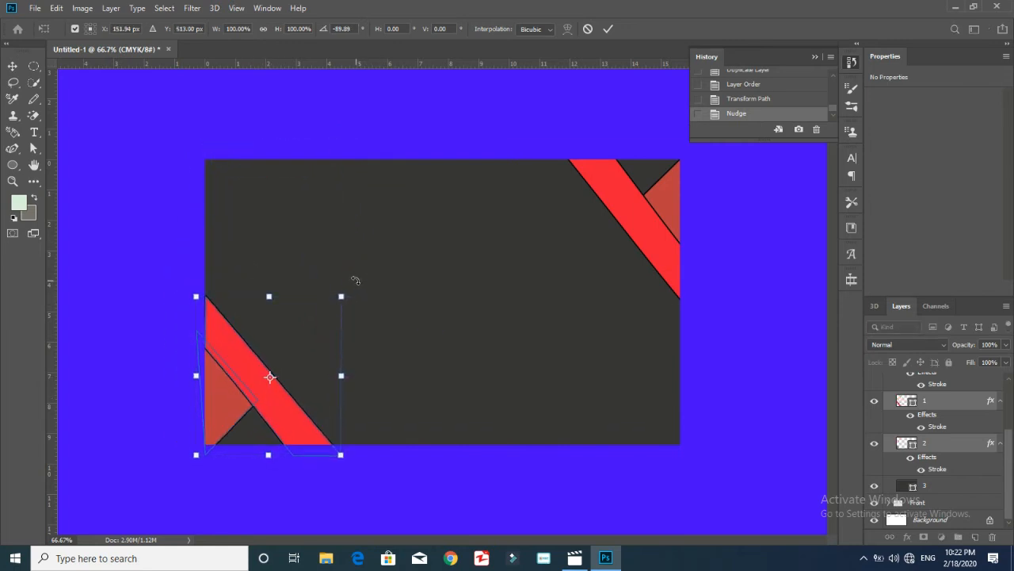
pyautogui.press('Up')
pyautogui.press('Up')
pyautogui.press('Up')
pyautogui.press('Up')
pyautogui.press('Up')
pyautogui.press('Up')
pyautogui.press('Up')
pyautogui.press('Right')
pyautogui.press('Right')
pyautogui.press('Right')
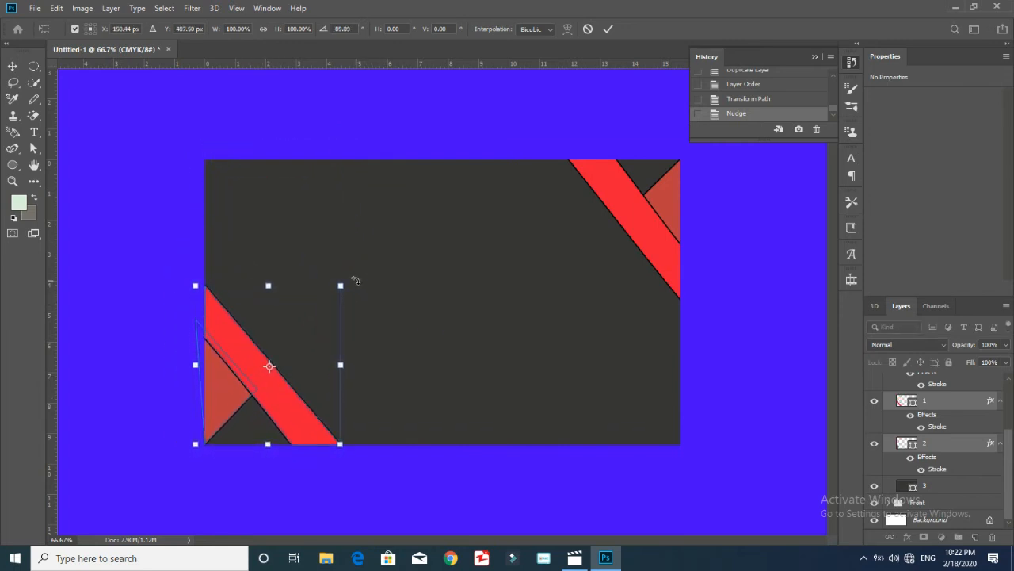
# Fine-tune the top-right stripes' position, then collapse Design copy and deselect
pyautogui.moveTo(1010, 468); pyautogui.dragTo(1008, 440)
pyautogui.click(954, 415)
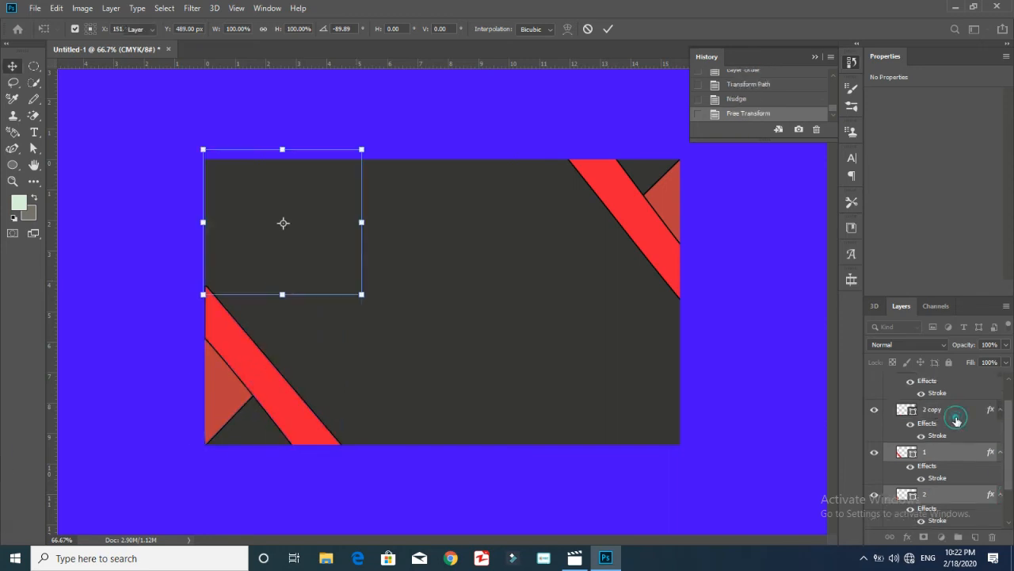
pyautogui.keyDown('ctrl'); pyautogui.click(913, 374); pyautogui.keyUp('ctrl')
pyautogui.moveTo(676, 225); pyautogui.dragTo(658, 245)
pyautogui.press('Up')
pyautogui.press('Up')
pyautogui.press('Up')
pyautogui.press('Right')
pyautogui.press('Down')
pyautogui.press('Right')
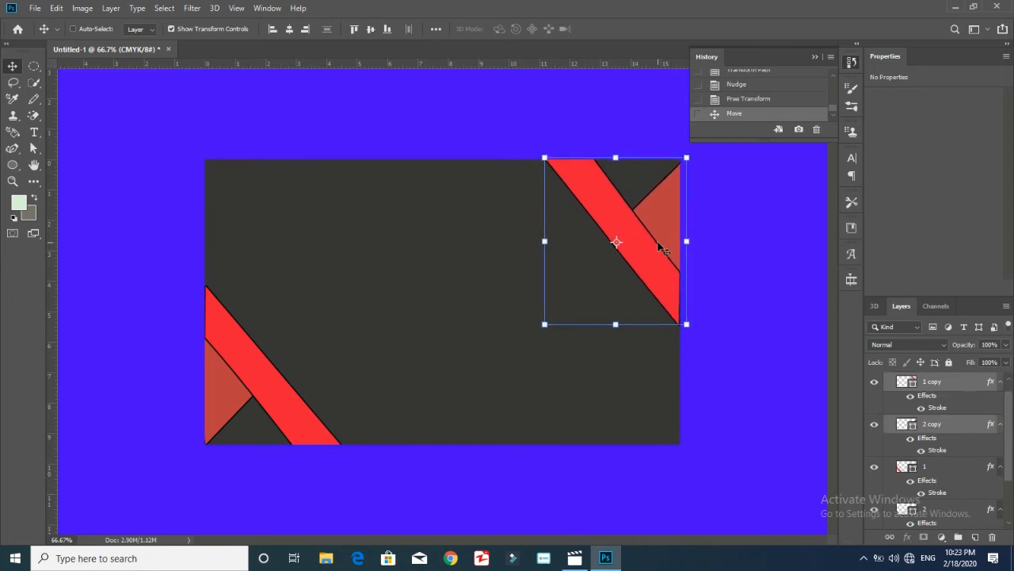
pyautogui.moveTo(1011, 389); pyautogui.dragTo(1009, 372)
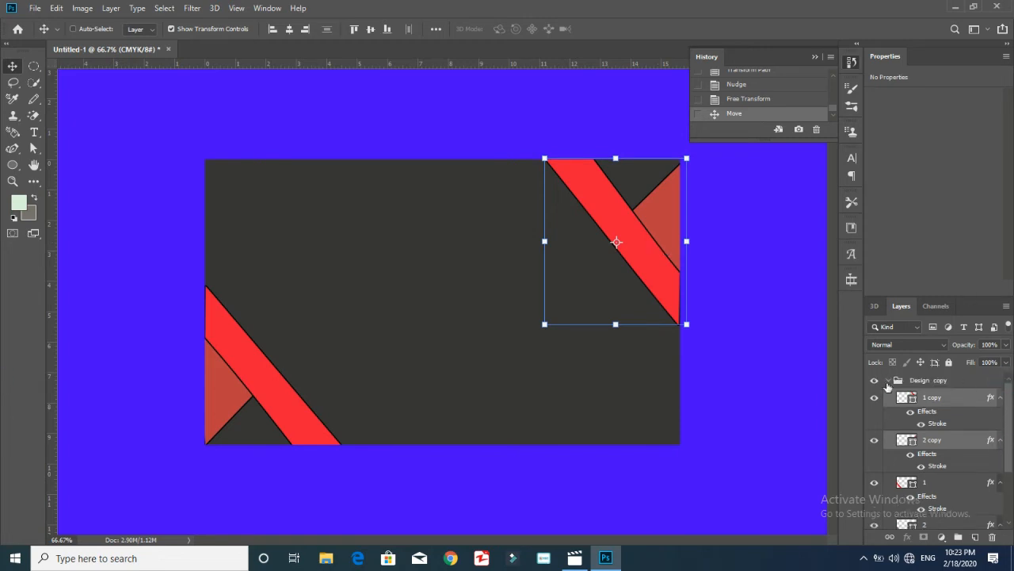
pyautogui.click(888, 382)
pyautogui.click(785, 343)
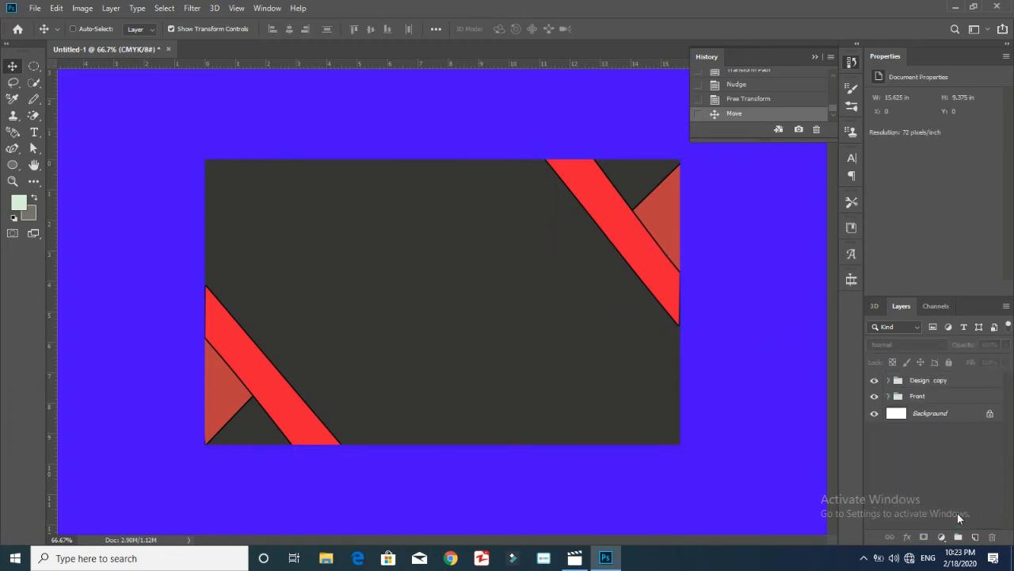
# Start a name text line near the card's top-left, clearing the placeholder and selecting the name
pyautogui.click(34, 131)
pyautogui.click(235, 190)
pyautogui.rightClick(235, 190)
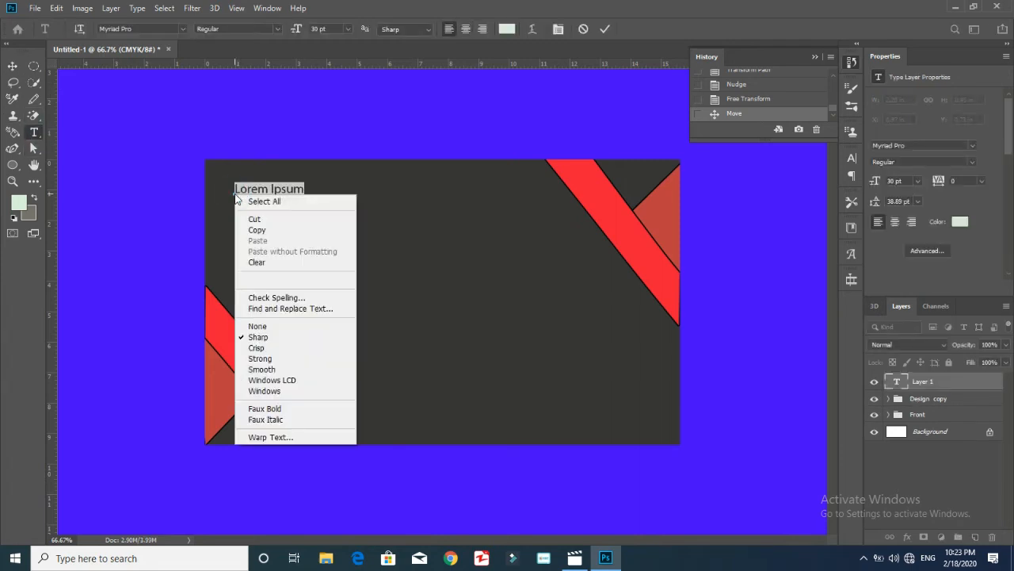
pyautogui.click(252, 188)
pyautogui.press('BackSpace')
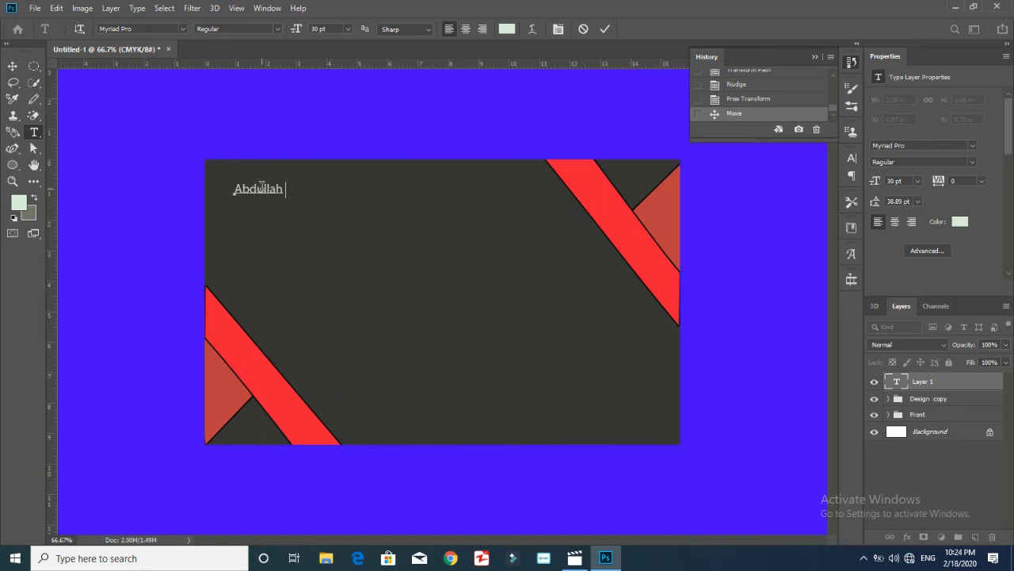
pyautogui.hotkey('ctrl', 'a')
# Make the name 36 pt faux bold
pyautogui.click(917, 180)
pyautogui.click(901, 300)
pyautogui.click(917, 180)
pyautogui.click(901, 256)
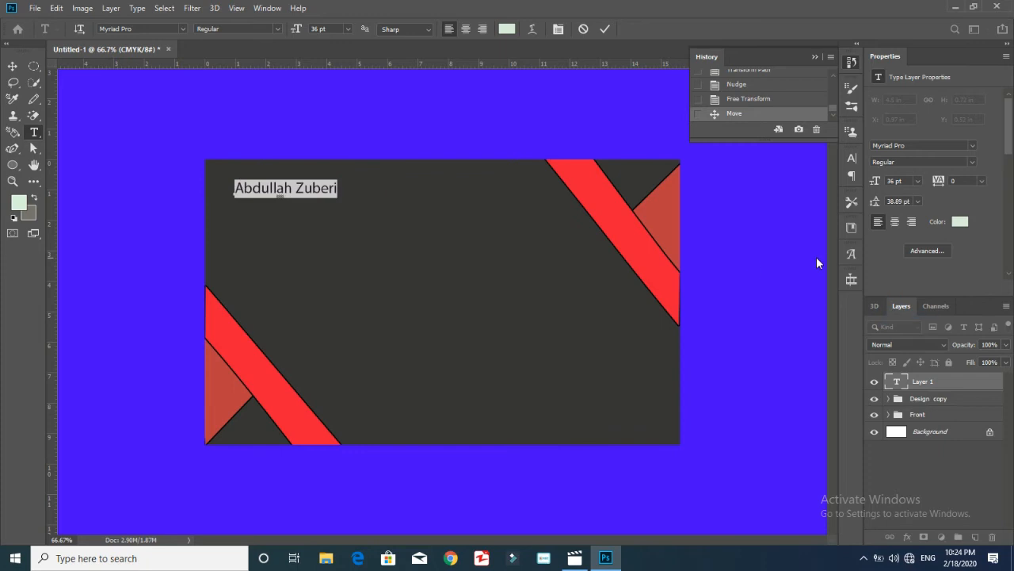
pyautogui.hotkey('ctrl', 't')
pyautogui.click(717, 245)
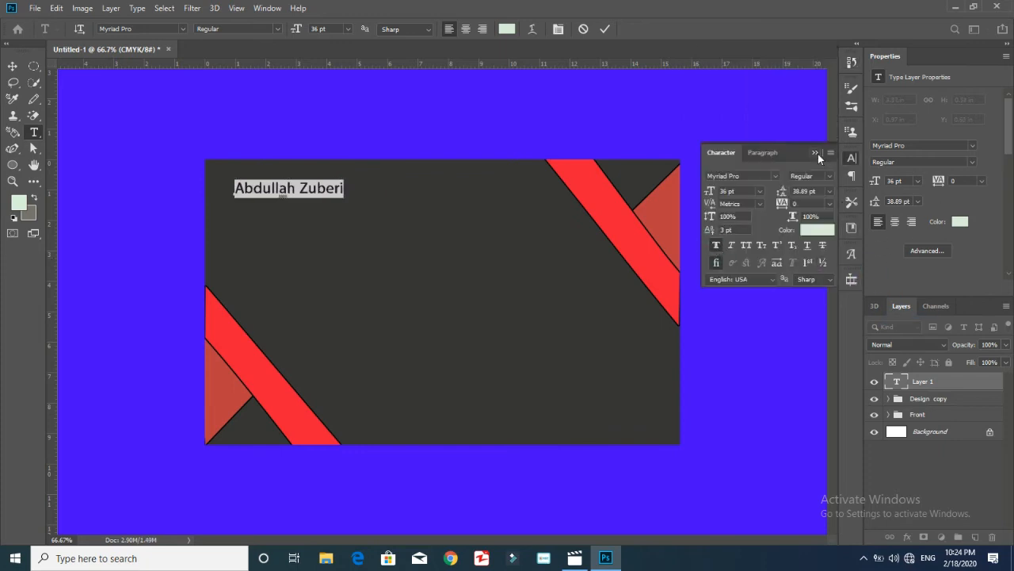
pyautogui.click(815, 152)
# Colour the surname with the sampled stripe red and the first name white
pyautogui.click(302, 195)
pyautogui.doubleClick(317, 189)
pyautogui.click(506, 28)
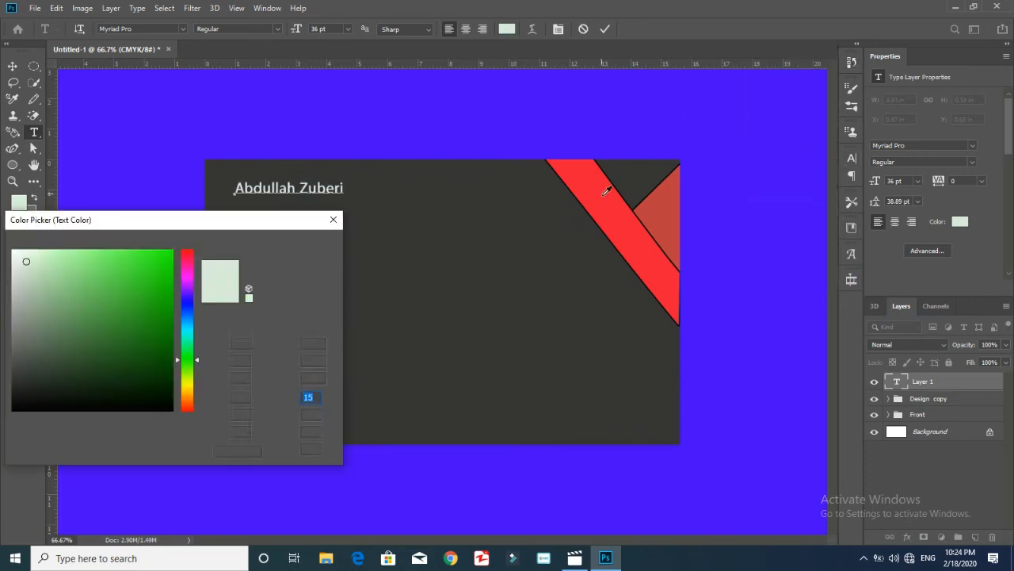
pyautogui.click(605, 194)
pyautogui.click(299, 244)
pyautogui.doubleClick(268, 188)
pyautogui.click(506, 28)
pyautogui.click(13, 251)
pyautogui.click(296, 245)
# Centre-align the name, shift it slightly right and enlarge it to 48 pt
pyautogui.hotkey('ctrl', 'a')
pyautogui.click(466, 30)
pyautogui.click(12, 67)
pyautogui.moveTo(255, 190); pyautogui.dragTo(361, 161)
pyautogui.click(917, 181)
pyautogui.click(906, 323)
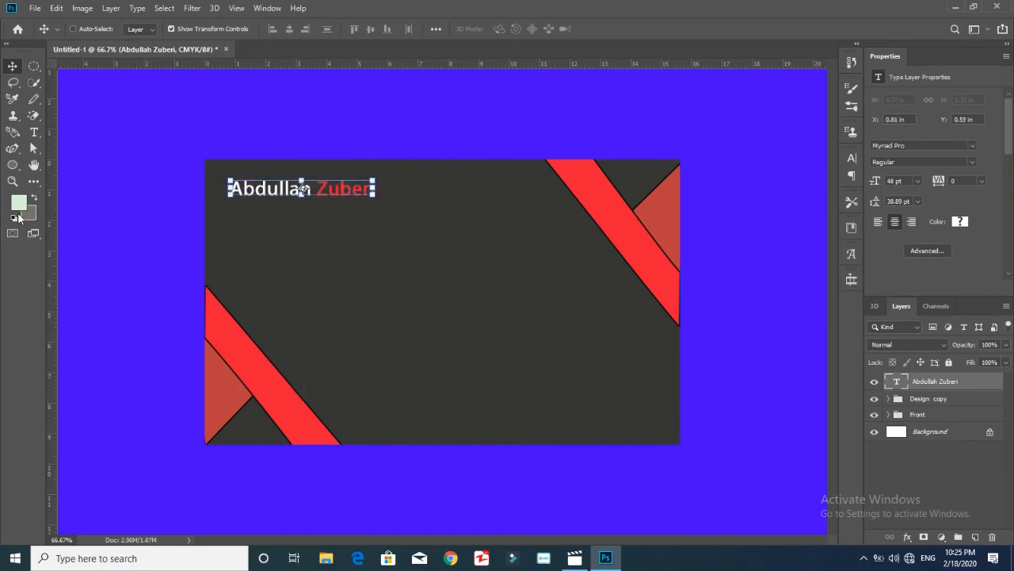
pyautogui.click(866, 388)
# Add a white 30 pt 'Graphic Designer' line under the name
pyautogui.click(34, 132)
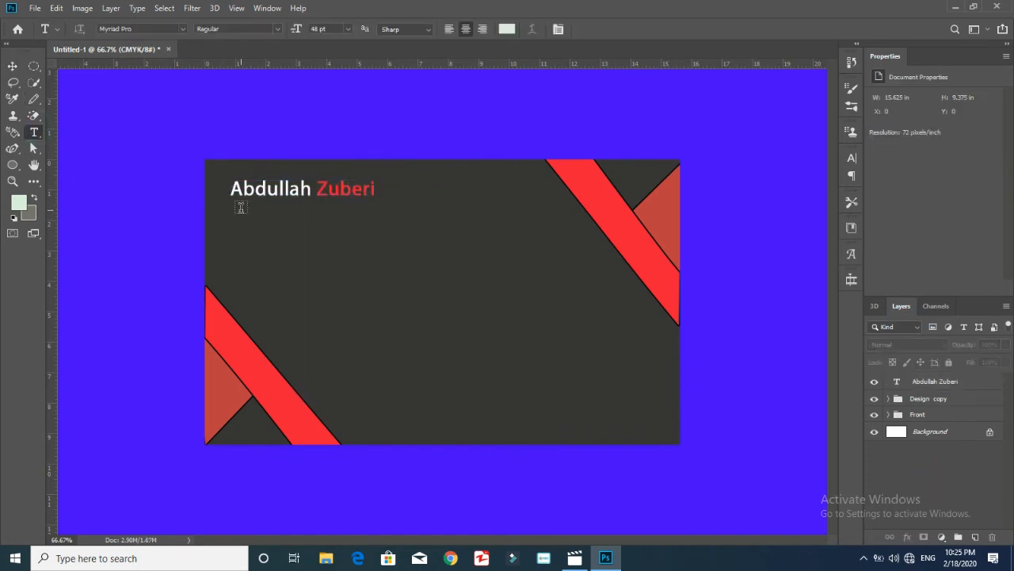
pyautogui.click(239, 208)
pyautogui.write('Graphic Desig')
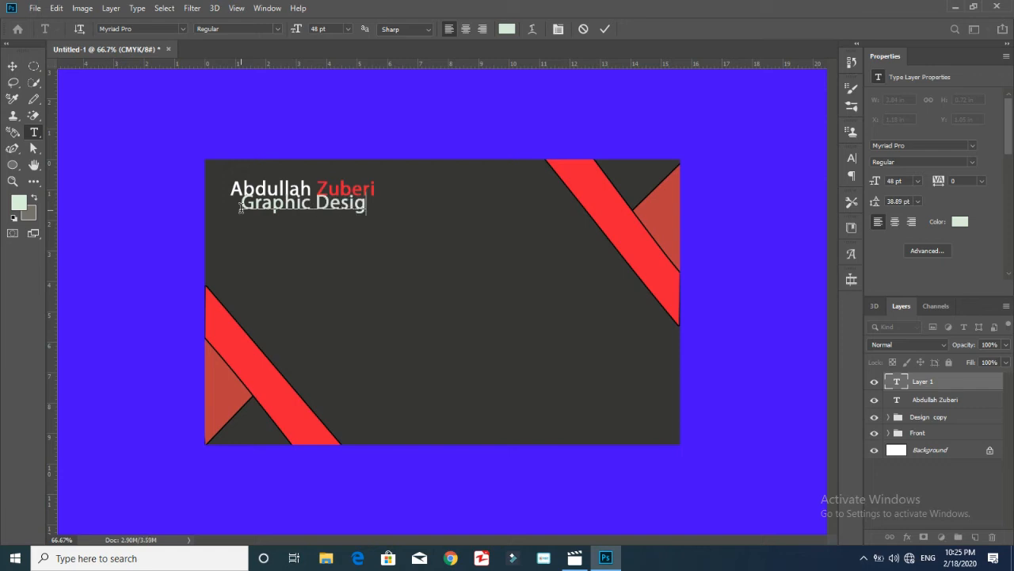
pyautogui.hotkey('ctrl', 'a')
pyautogui.click(918, 181)
pyautogui.click(903, 300)
pyautogui.click(962, 223)
pyautogui.moveTo(39, 262); pyautogui.dragTo(10, 247)
pyautogui.click(299, 244)
pyautogui.click(13, 66)
pyautogui.moveTo(317, 206); pyautogui.dragTo(321, 207)
# Group the name and title layers as Name, inside a Back group with Design copy
pyautogui.keyDown('shift'); pyautogui.click(937, 400); pyautogui.keyUp('shift')
pyautogui.hotkey('ctrl', 'g')
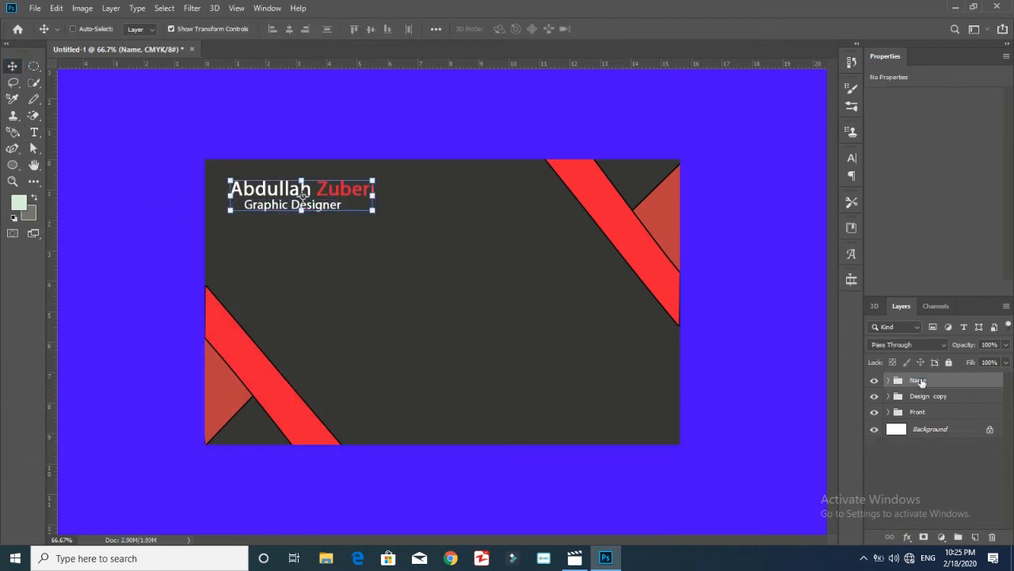
pyautogui.moveTo(927, 396); pyautogui.dragTo(924, 381)
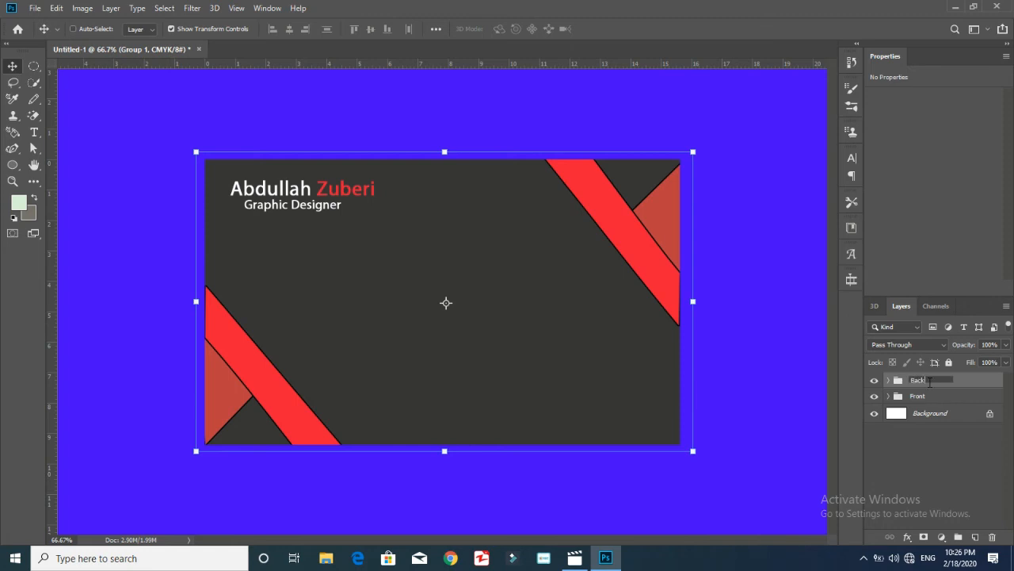
pyautogui.press('Return')
pyautogui.click(887, 380)
pyautogui.click(935, 399)
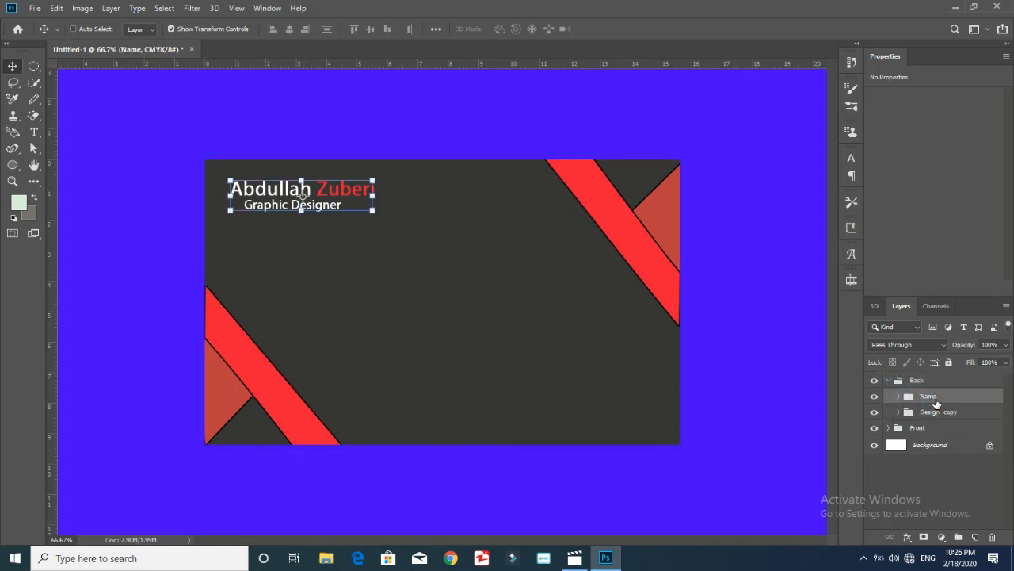
# Draw a phone handset custom shape below the name
pyautogui.rightClick(12, 165)
pyautogui.click(80, 229)
pyautogui.click(503, 28)
pyautogui.scroll(-2, 555, 99)
pyautogui.moveTo(556, 82); pyautogui.dragTo(556, 86)
pyautogui.click(543, 93)
pyautogui.moveTo(351, 312); pyautogui.dragTo(326, 331)
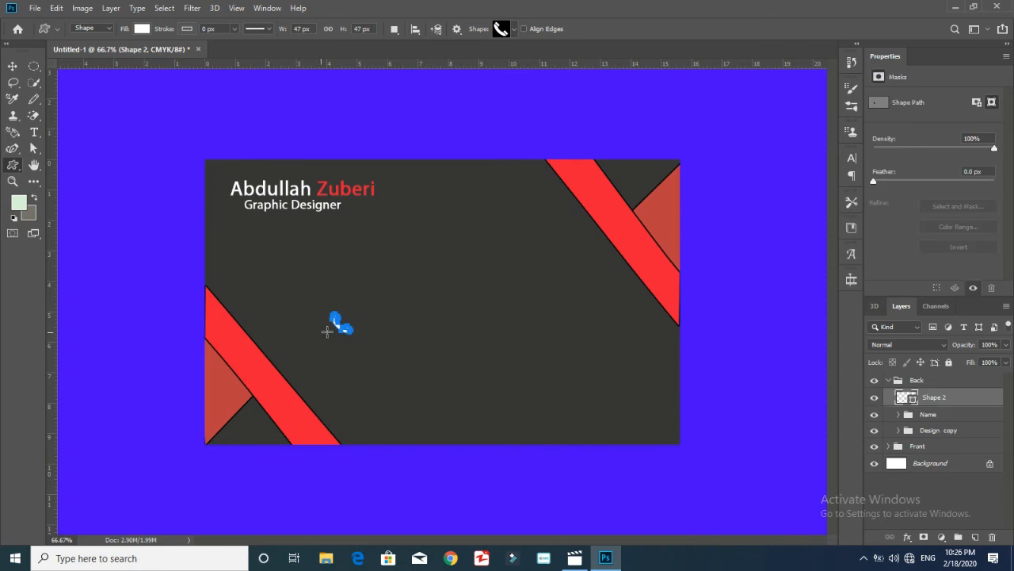
# Fill the phone icon with the sampled stripe red and shift it slightly left
pyautogui.click(142, 28)
pyautogui.click(202, 53)
pyautogui.click(636, 231)
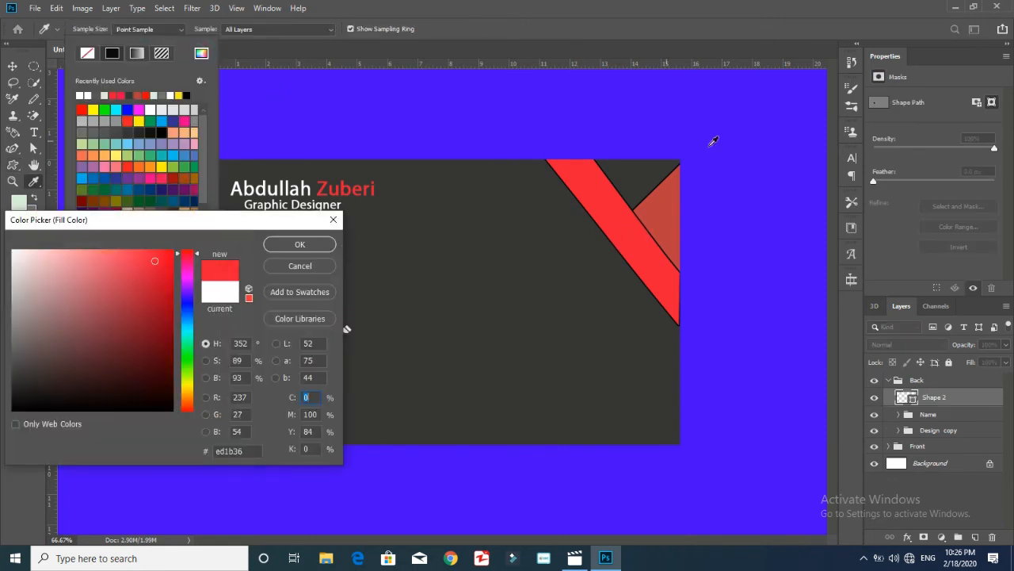
pyautogui.click(300, 244)
pyautogui.click(12, 66)
pyautogui.hotkey('ctrl', 't')
pyautogui.moveTo(339, 323); pyautogui.dragTo(310, 323)
pyautogui.click(923, 487)
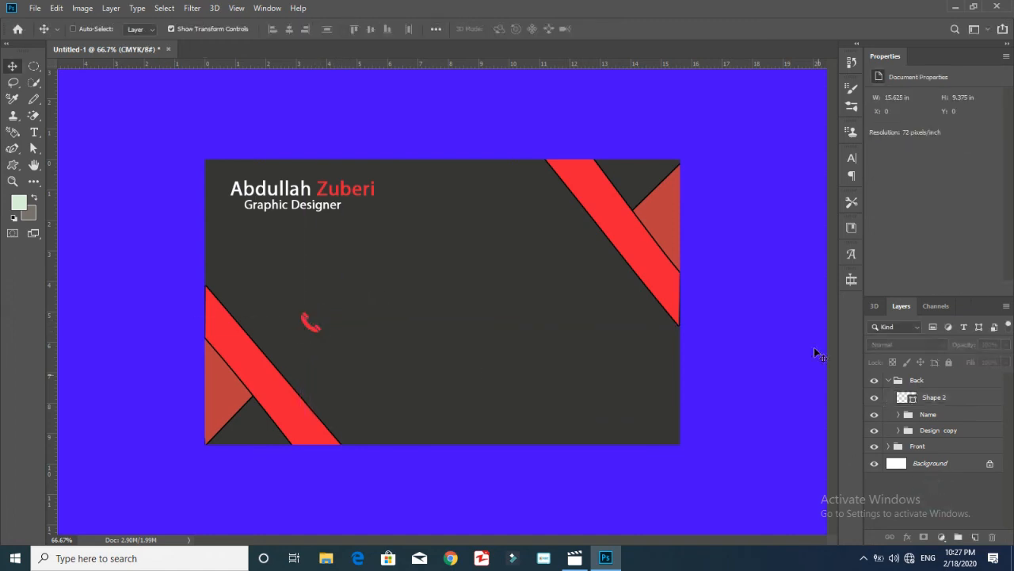
# Add the two phone-number lines beneath the icon and position the icon above them
pyautogui.press('t')
pyautogui.click(303, 358)
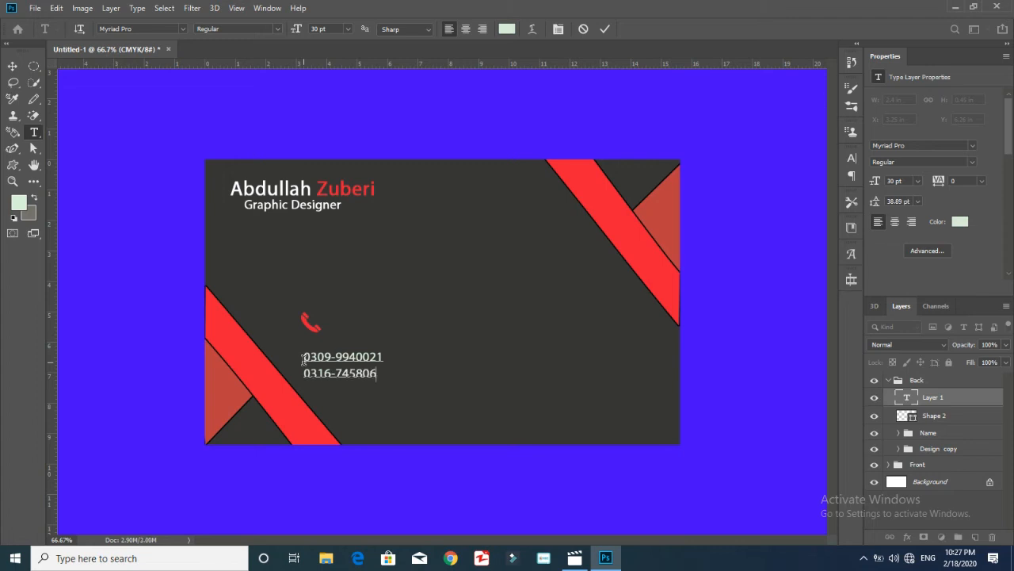
pyautogui.hotkey('ctrl', 'a')
pyautogui.click(12, 66)
pyautogui.moveTo(363, 367); pyautogui.dragTo(359, 367)
pyautogui.click(940, 420)
pyautogui.moveTo(311, 320); pyautogui.dragTo(335, 328)
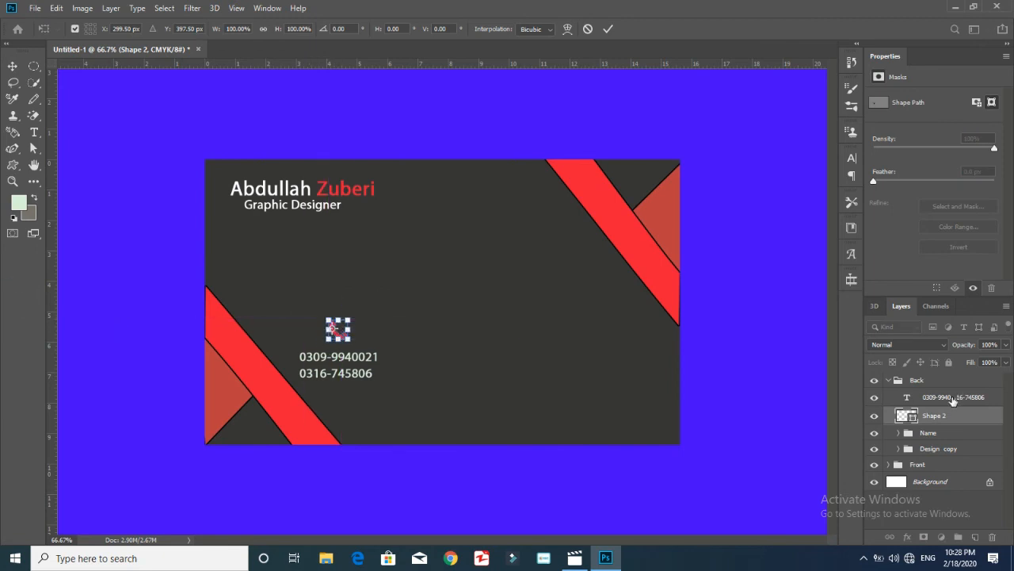
# Group the phone icon and numbers as Phone, nested in a Contact group
pyautogui.keyDown('shift'); pyautogui.click(953, 397); pyautogui.keyUp('shift')
pyautogui.hotkey('ctrl', 'g')
pyautogui.press('Return')
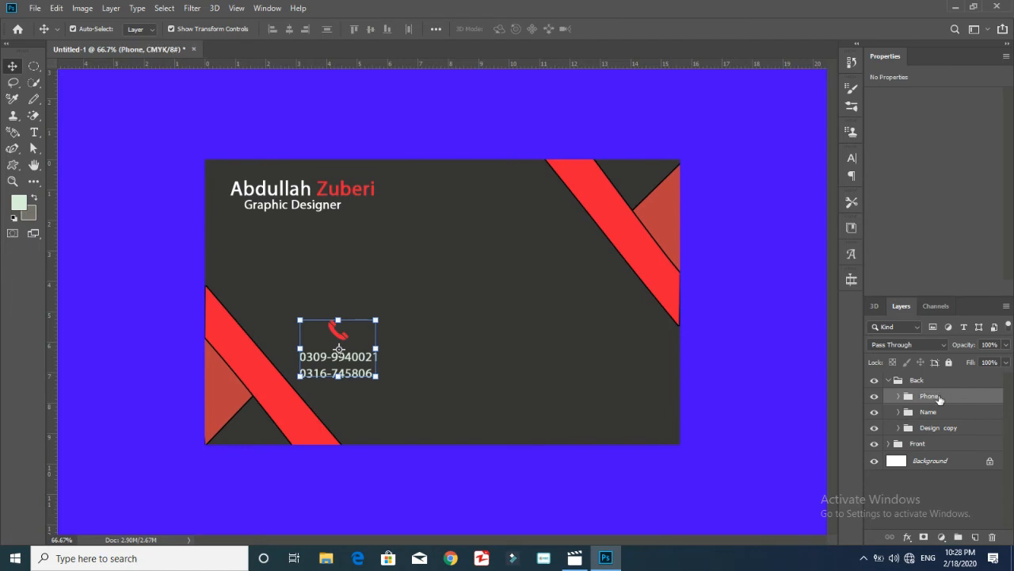
pyautogui.hotkey('ctrl', 'g')
pyautogui.doubleClick(927, 396)
# Try layer styles on the phone numbers, then cancel so they stay unstyled
pyautogui.click(909, 412)
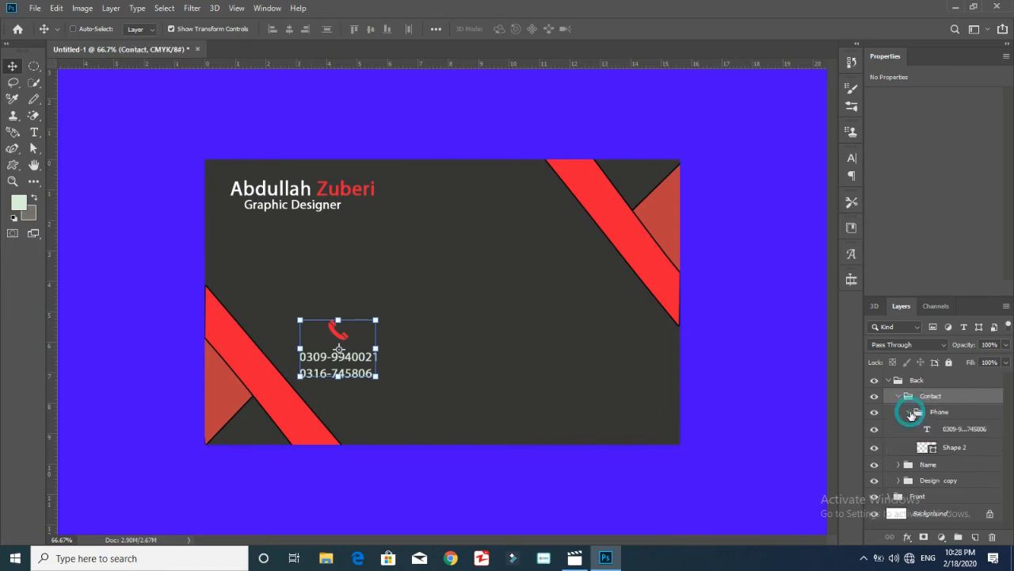
pyautogui.doubleClick(994, 429)
pyautogui.doubleClick(1002, 435)
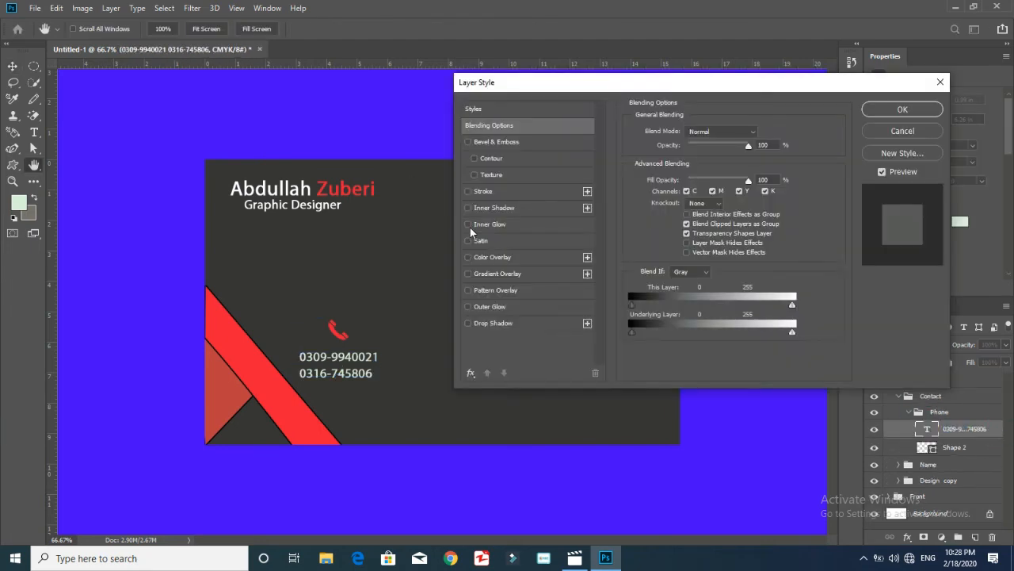
pyautogui.click(473, 158)
pyautogui.click(466, 191)
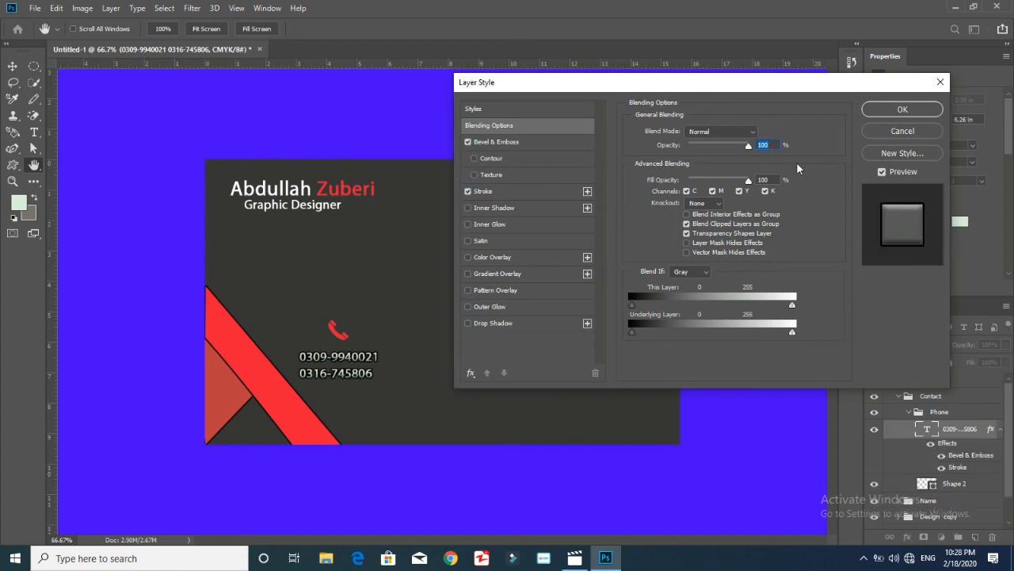
pyautogui.click(906, 131)
# Add a Stroke layer style to the Graphic Designer text
pyautogui.click(908, 464)
pyautogui.click(897, 464)
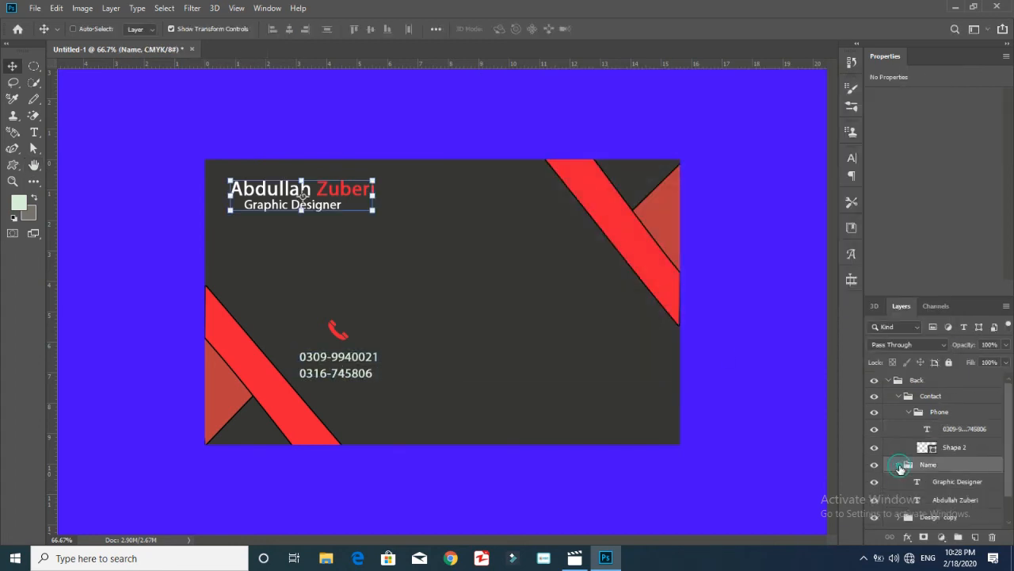
pyautogui.click(991, 482)
pyautogui.doubleClick(991, 484)
pyautogui.click(468, 191)
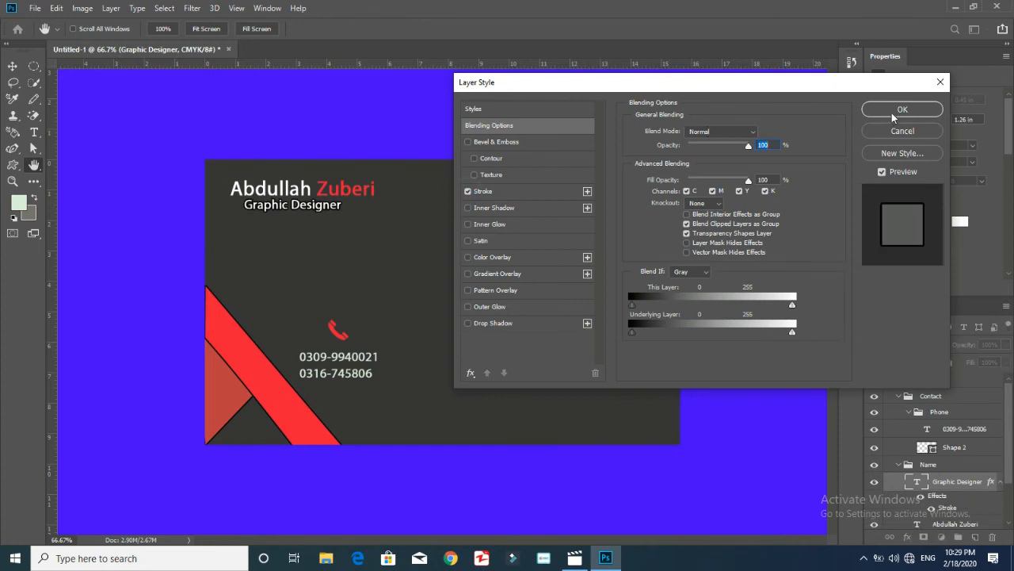
pyautogui.click(895, 115)
# Add a Stroke layer style to the name text and collapse the Name group
pyautogui.scroll(-3, 982, 478)
pyautogui.doubleClick(982, 472)
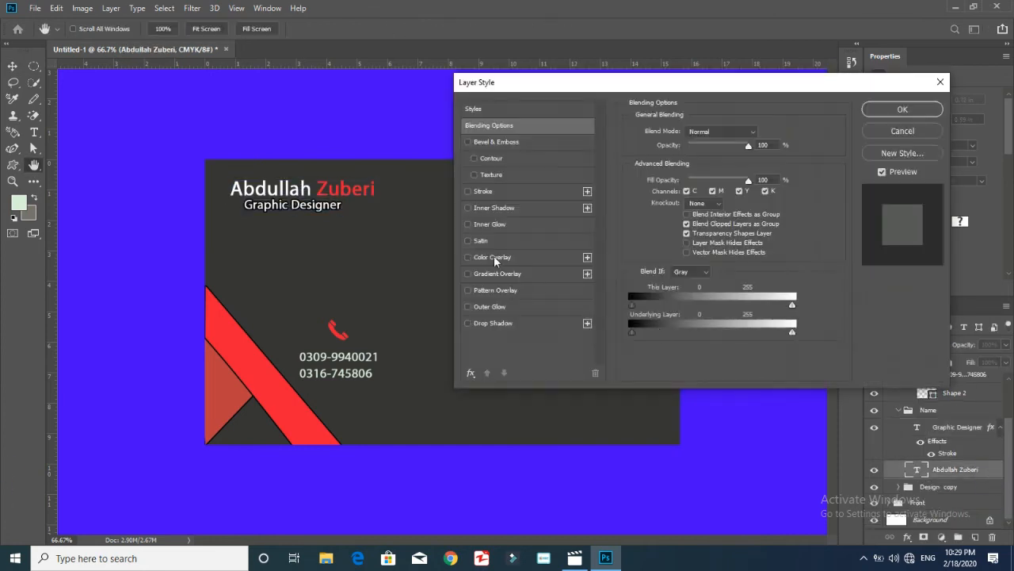
pyautogui.click(466, 191)
pyautogui.click(895, 115)
pyautogui.click(898, 409)
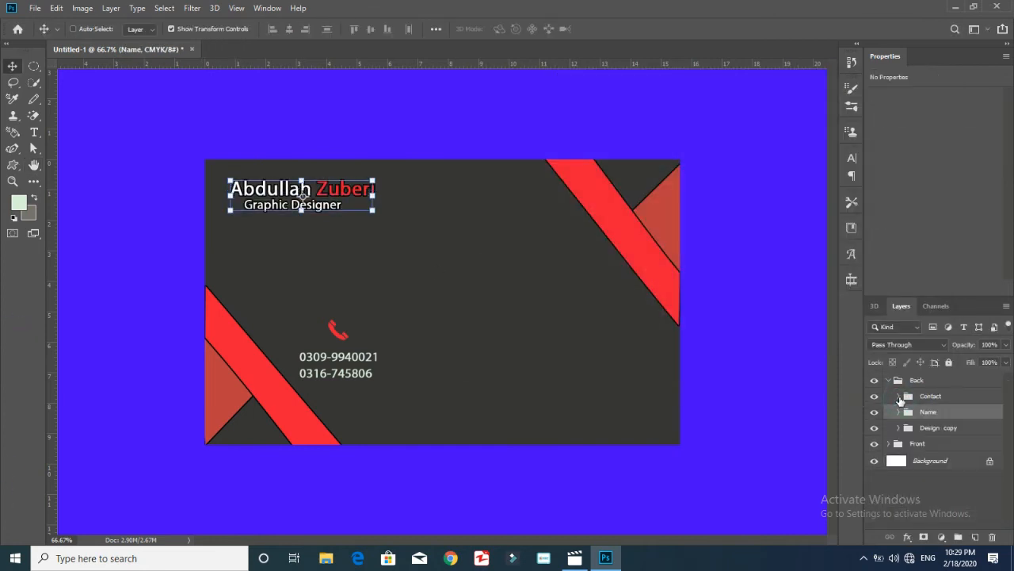
pyautogui.click(13, 164)
pyautogui.click(502, 29)
# Create a 47 px globe custom shape, replacing a first hand-drawn attempt
pyautogui.moveTo(557, 86)
pyautogui.mouseDown()
pyautogui.moveTo(550, 104)
pyautogui.moveTo(547, 71)
pyautogui.moveTo(543, 120)
pyautogui.moveTo(552, 103)
pyautogui.moveTo(540, 93)
pyautogui.mouseUp()
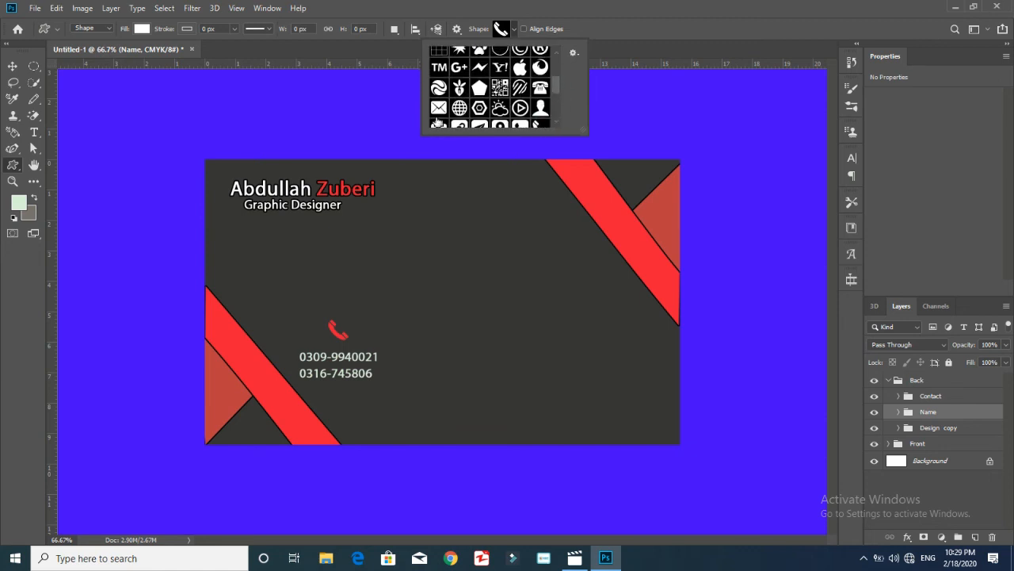
pyautogui.moveTo(467, 317); pyautogui.dragTo(446, 340)
pyautogui.hotkey('ctrl', 'z')
pyautogui.click(954, 447)
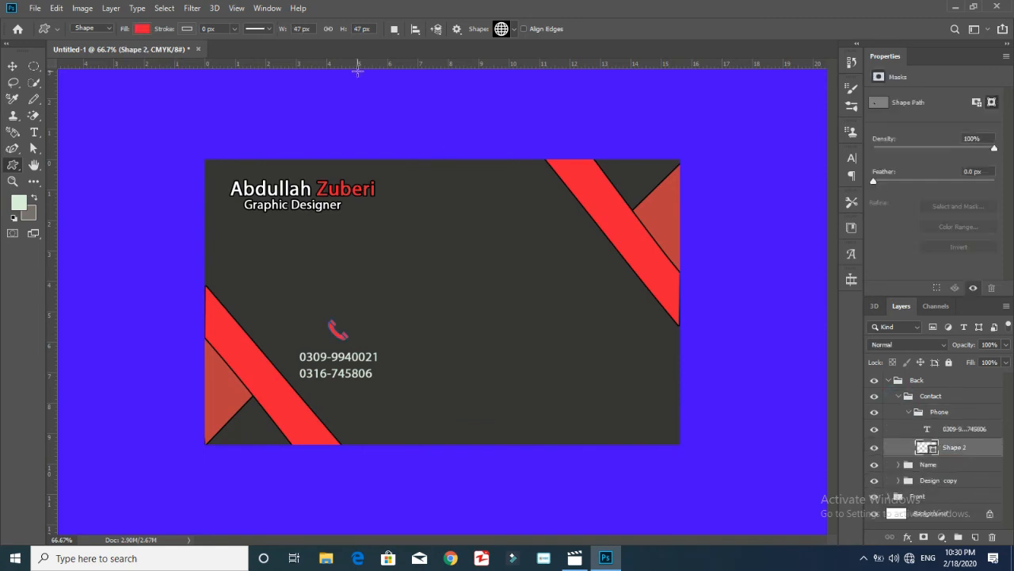
pyautogui.click(465, 251)
pyautogui.click(473, 222)
# Move the globe into the Contact group beside the phone icon and start placeholder text below it
pyautogui.moveTo(955, 447); pyautogui.dragTo(951, 404)
pyautogui.hotkey('ctrl', 't')
pyautogui.hotkey('ctrl', '+')
pyautogui.moveTo(532, 270); pyautogui.dragTo(467, 342)
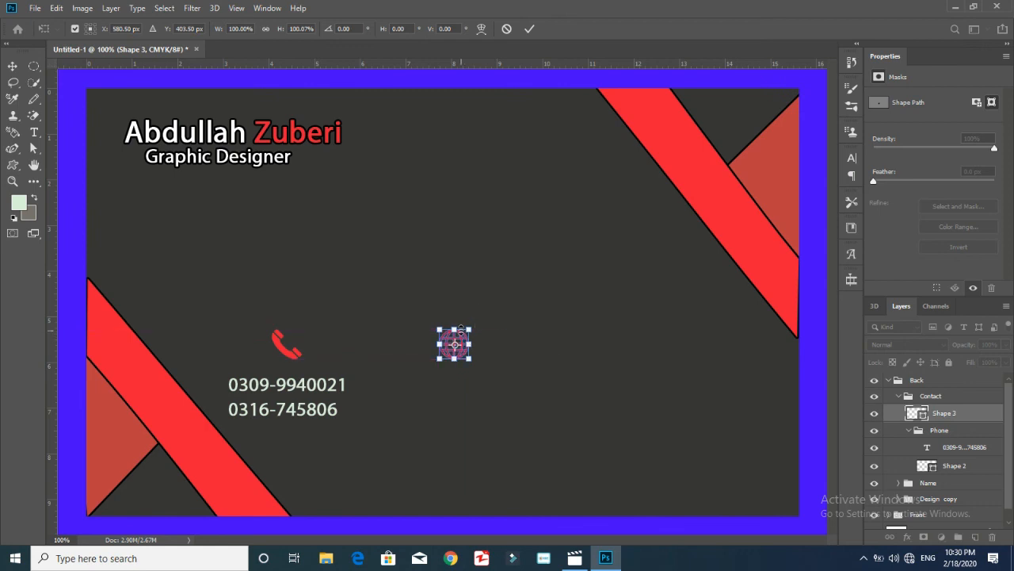
pyautogui.click(34, 131)
pyautogui.click(413, 391)
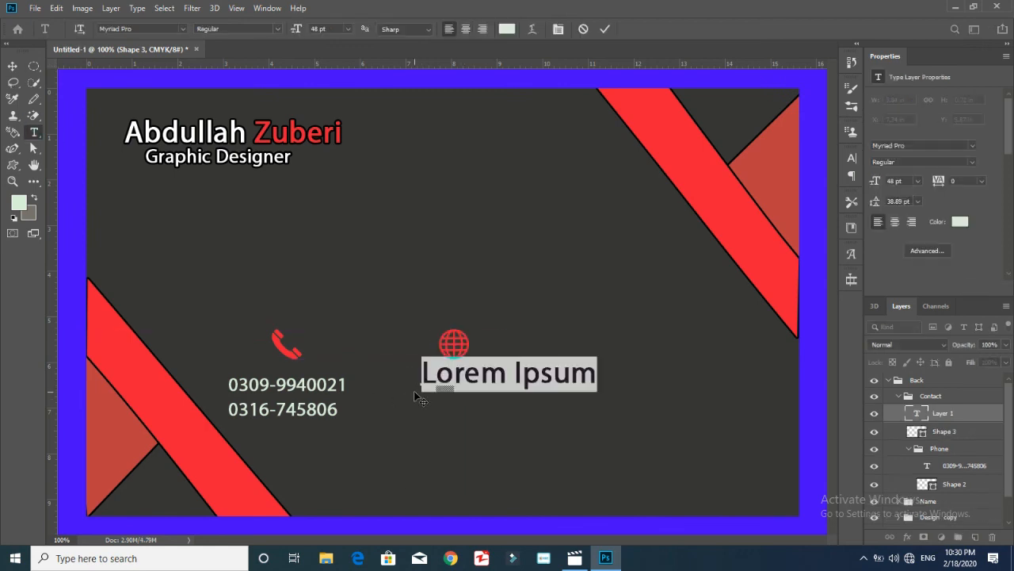
# Group the globe with its placeholder text and clear the Lorem Ipsum text
pyautogui.keyDown('shift'); pyautogui.click(956, 436); pyautogui.keyUp('shift')
pyautogui.hotkey('ctrl', 'g')
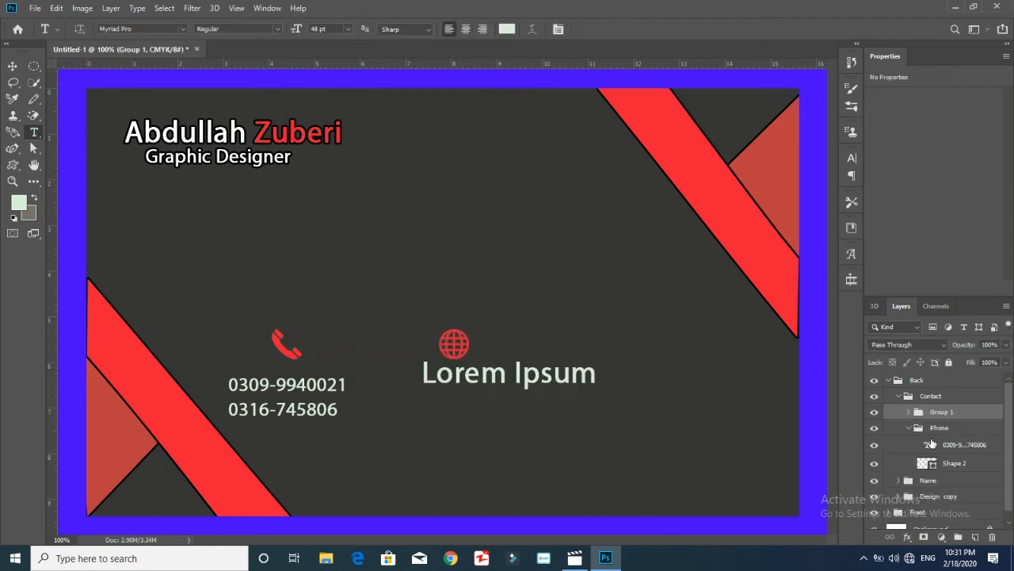
pyautogui.click(972, 445)
pyautogui.click(904, 415)
pyautogui.click(909, 412)
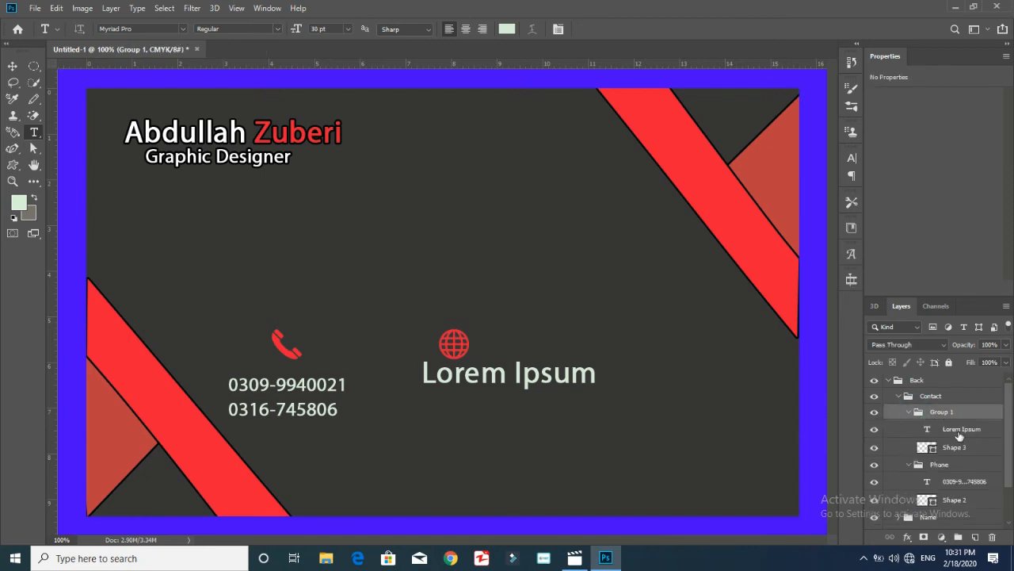
pyautogui.click(960, 431)
pyautogui.doubleClick(925, 429)
pyautogui.press('BackSpace')
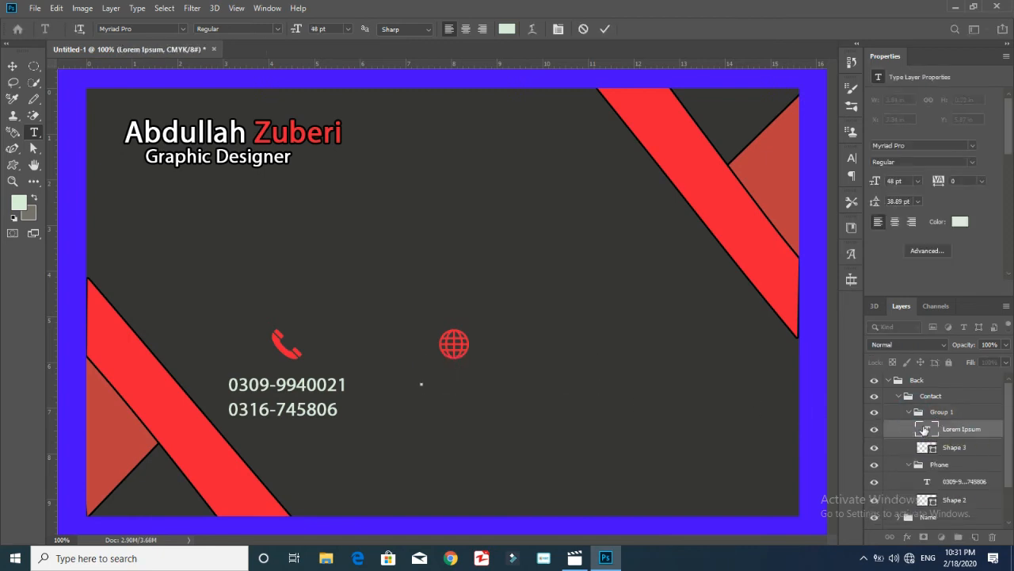
pyautogui.write('www.')
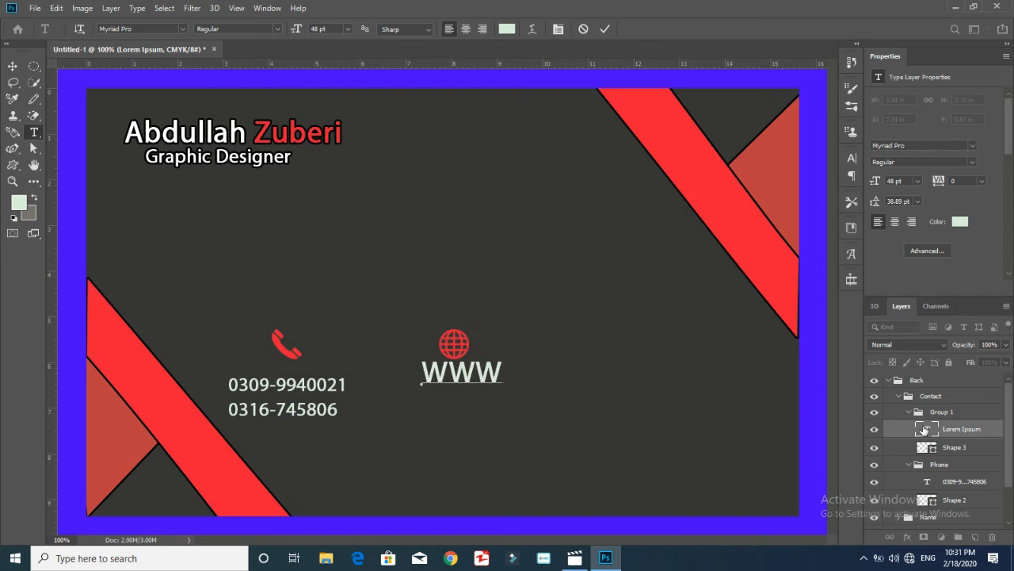
pyautogui.write('LOVE')
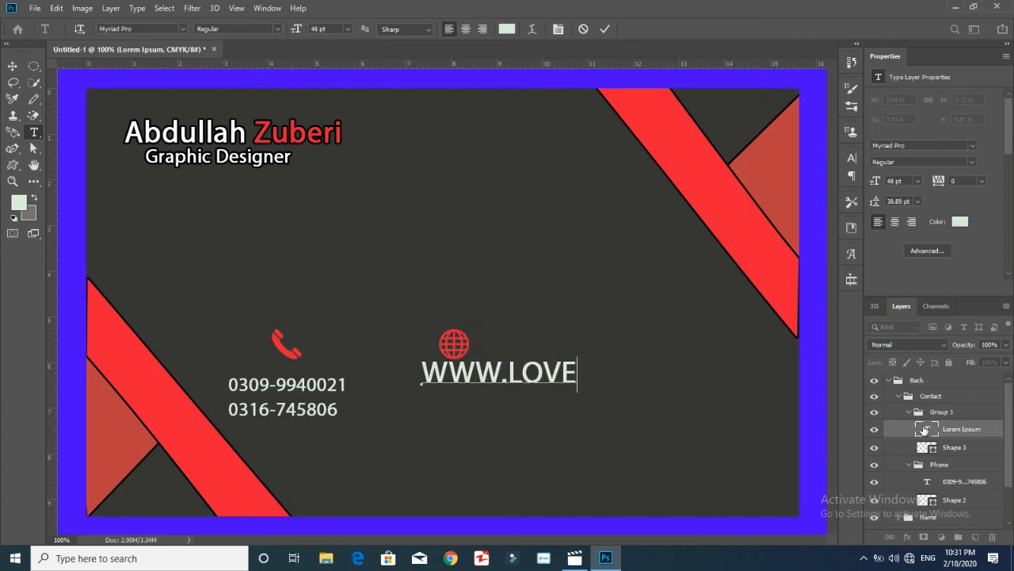
pyautogui.press('BackSpace')
pyautogui.press('BackSpace')
pyautogui.press('BackSpace')
pyautogui.press('BackSpace')
pyautogui.press('BackSpace')
pyautogui.write('.')
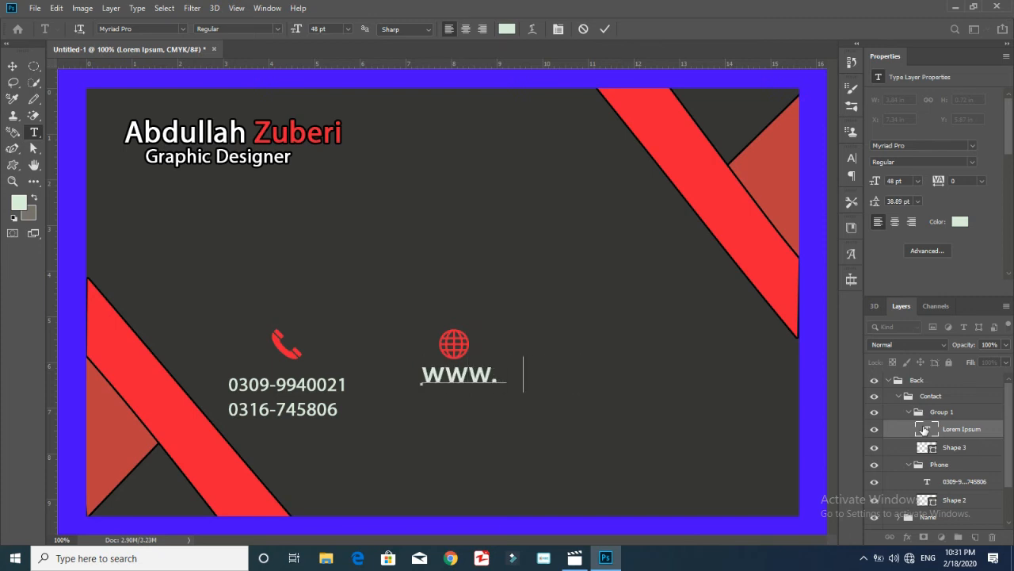
pyautogui.write('loveme.com')
pyautogui.hotkey('ctrl', 'a')
pyautogui.click(918, 182)
pyautogui.click(896, 310)
pyautogui.click(12, 66)
pyautogui.moveTo(526, 383); pyautogui.dragTo(486, 398)
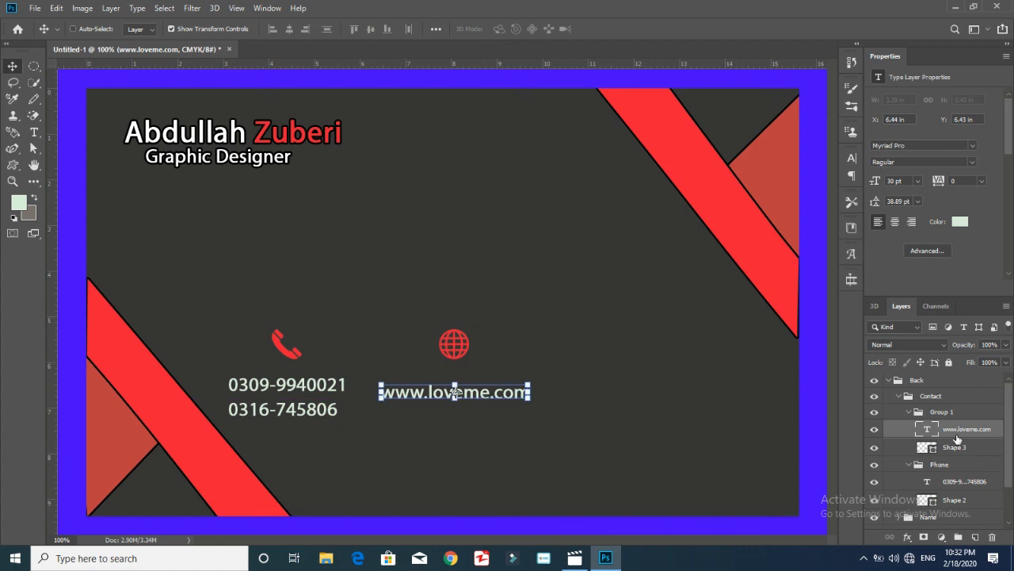
# Rename the group to Website, align it, add a horizontal guide across the icon row, and collapse the groups
pyautogui.click(941, 412)
pyautogui.doubleClick(941, 412)
pyautogui.write('Website')
pyautogui.press('Return')
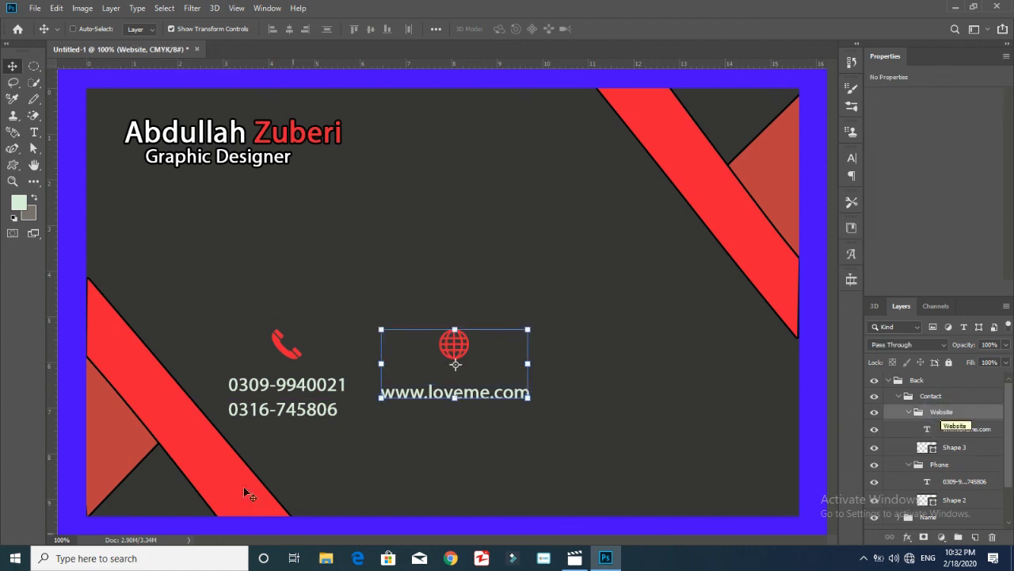
pyautogui.moveTo(456, 369)
pyautogui.mouseDown()
pyautogui.moveTo(467, 352)
pyautogui.moveTo(451, 373)
pyautogui.mouseUp()
pyautogui.moveTo(505, 61); pyautogui.dragTo(497, 331)
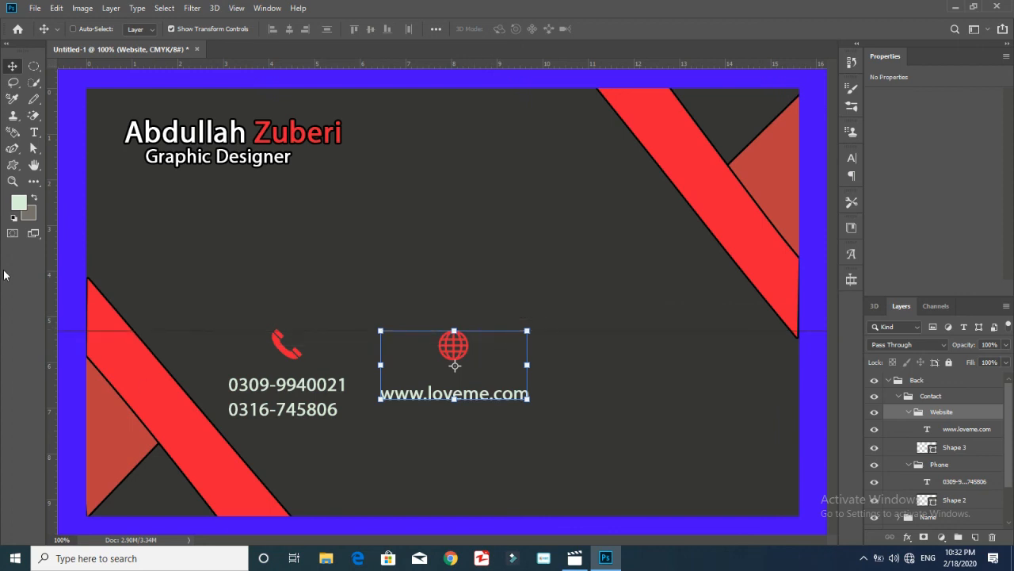
pyautogui.click(910, 412)
pyautogui.click(910, 428)
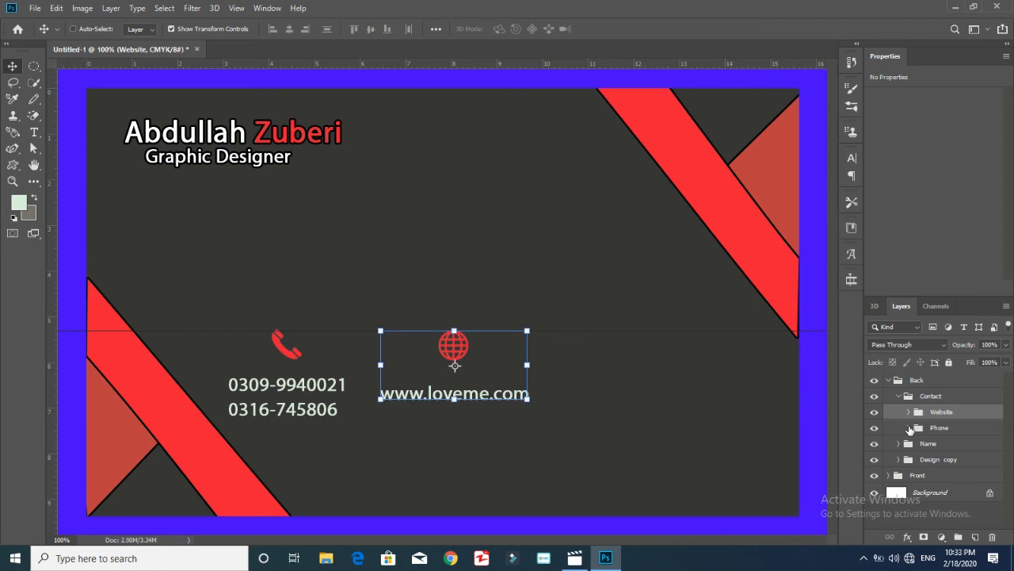
pyautogui.click(13, 165)
# Draw a location-pin custom shape on the card
pyautogui.click(513, 29)
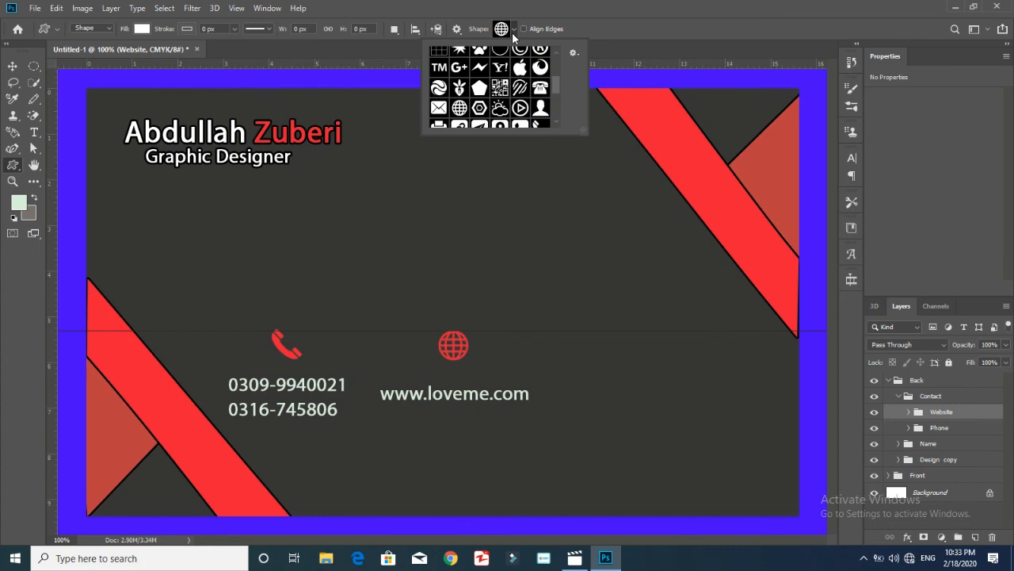
pyautogui.moveTo(554, 87)
pyautogui.mouseDown()
pyautogui.moveTo(558, 103)
pyautogui.moveTo(559, 71)
pyautogui.moveTo(557, 106)
pyautogui.mouseUp()
pyautogui.click(499, 65)
pyautogui.click(686, 341)
pyautogui.click(687, 341)
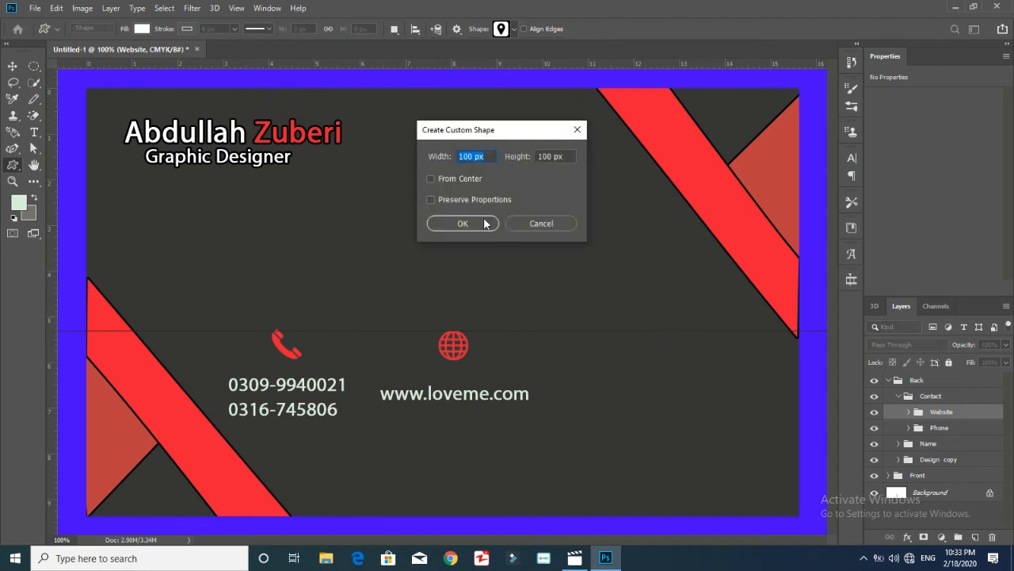
pyautogui.click(487, 223)
# Select the pin's path and hide the Front group to isolate the pin
pyautogui.click(33, 147)
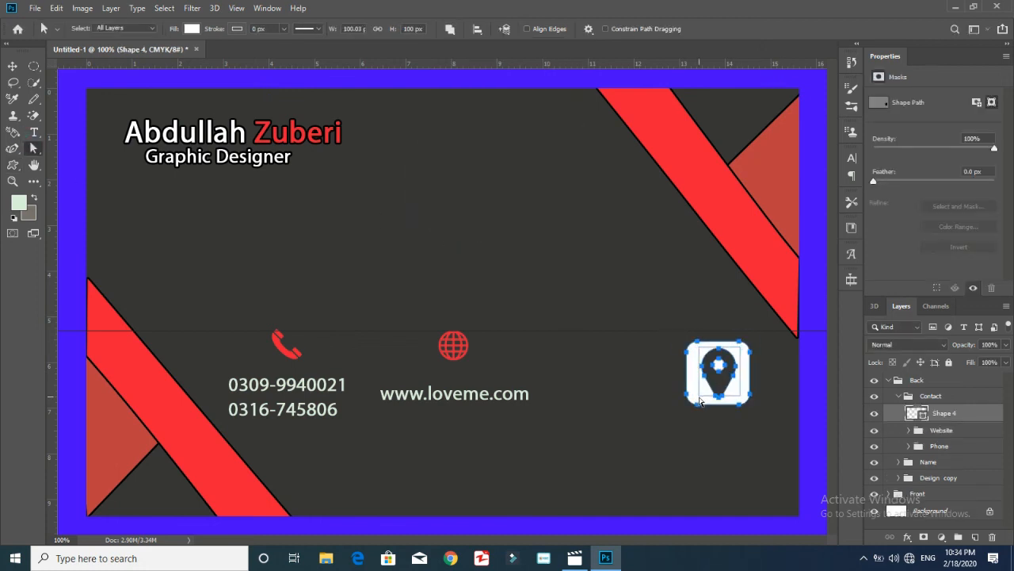
pyautogui.click(729, 378)
pyautogui.moveTo(1008, 393); pyautogui.dragTo(1008, 417)
pyautogui.click(889, 409)
pyautogui.click(875, 495)
pyautogui.click(12, 69)
pyautogui.press('a')
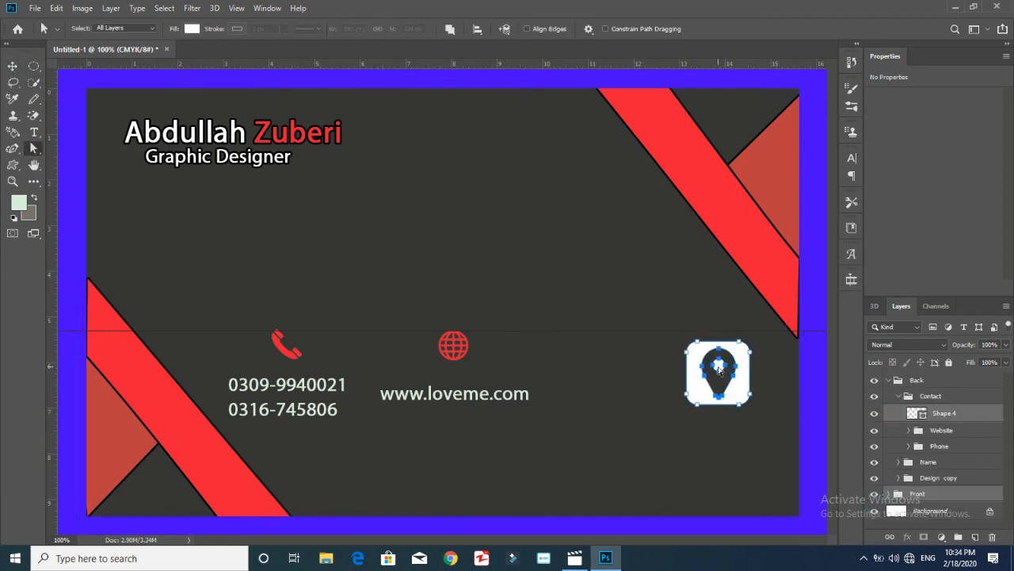
pyautogui.rightClick(718, 372)
pyautogui.click(751, 123)
pyautogui.click(631, 169)
# Delete the leftover square and stripe paths, then define the pin as custom shape 'Location'
pyautogui.click(740, 346)
pyautogui.press('Delete')
pyautogui.click(717, 398)
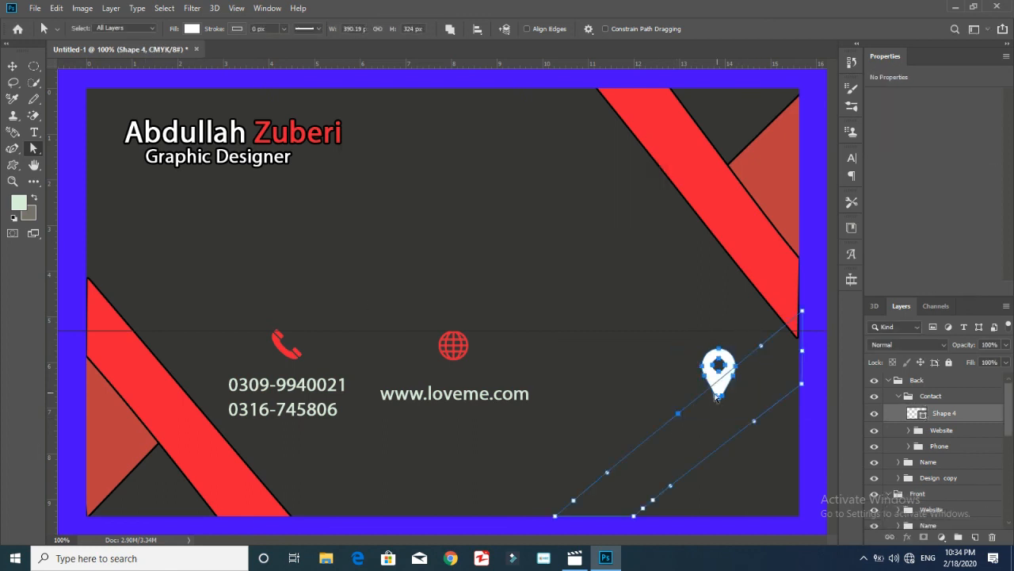
pyautogui.press('Delete')
pyautogui.rightClick(718, 372)
pyautogui.click(751, 122)
pyautogui.write('Location')
pyautogui.press('Return')
# Resize the pin to 47 × 47 px
pyautogui.moveTo(344, 29); pyautogui.dragTo(388, 50)
pyautogui.write('47')
pyautogui.press('Return')
pyautogui.write('47')
pyautogui.press('Return')
# Fill the pin red and move it beside the globe icon
pyautogui.click(192, 29)
pyautogui.click(251, 52)
pyautogui.click(296, 133)
pyautogui.click(301, 245)
pyautogui.click(13, 67)
pyautogui.moveTo(727, 362); pyautogui.dragTo(646, 347)
# Type the two-line postal address under the pin and nudge it slightly up
pyautogui.press('t')
pyautogui.click(587, 392)
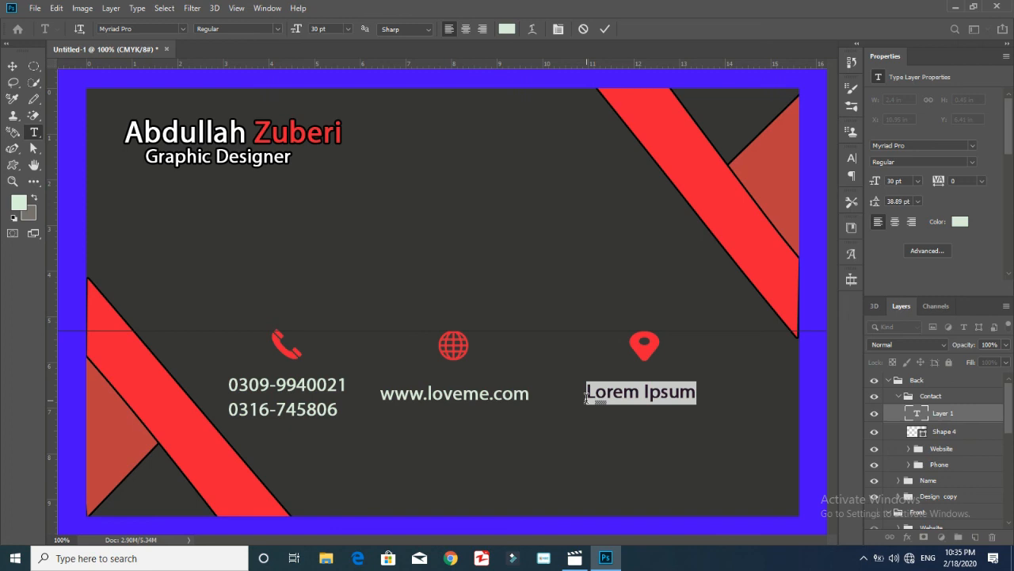
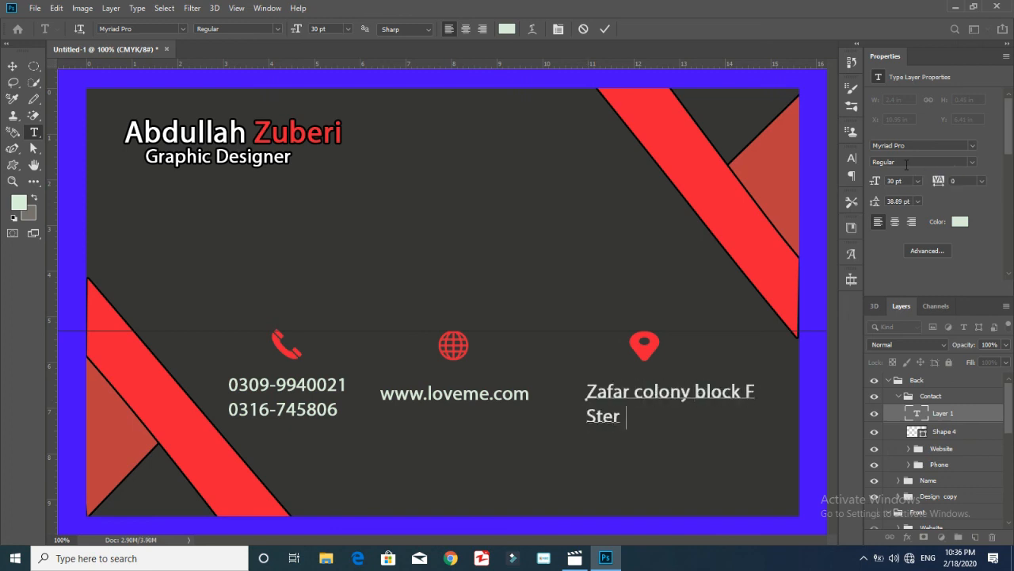
pyautogui.click(13, 66)
pyautogui.moveTo(703, 406); pyautogui.dragTo(701, 393)
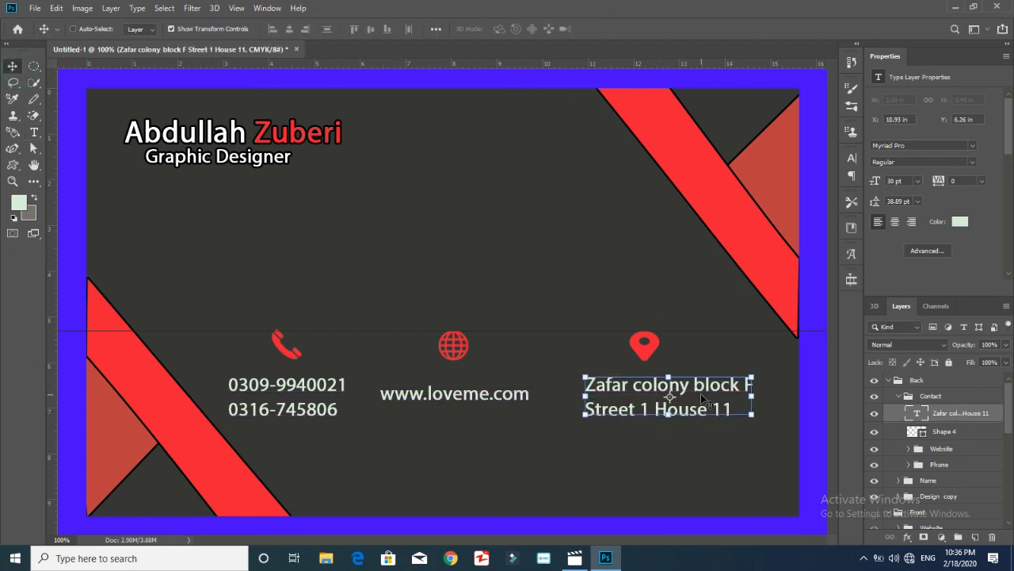
# Centre the pin above the address and group both as 'Loc'
pyautogui.click(947, 431)
pyautogui.moveTo(652, 344); pyautogui.dragTo(675, 347)
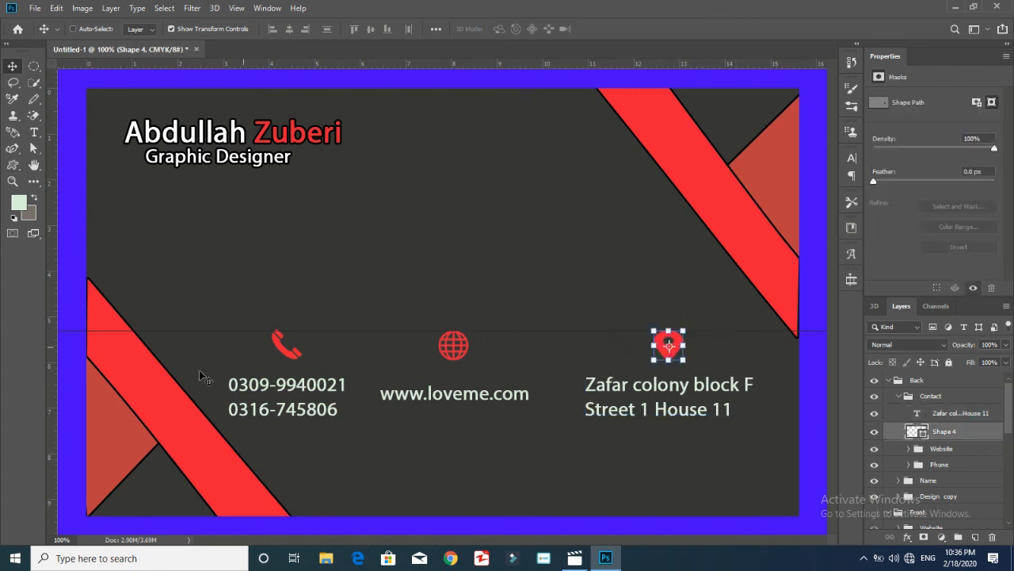
pyautogui.click(911, 396)
pyautogui.click(973, 432)
pyautogui.keyDown('ctrl'); pyautogui.click(972, 415); pyautogui.keyUp('ctrl')
pyautogui.hotkey('ctrl', 'g')
pyautogui.doubleClick(939, 414)
pyautogui.write('Loc')
pyautogui.press('Return')
# Align the phone icon over the phone numbers
pyautogui.click(909, 443)
pyautogui.click(955, 479)
pyautogui.moveTo(287, 342); pyautogui.dragTo(291, 345)
# Collapse the Contact, Back, Design and Front groups and make Front visible
pyautogui.click(899, 397)
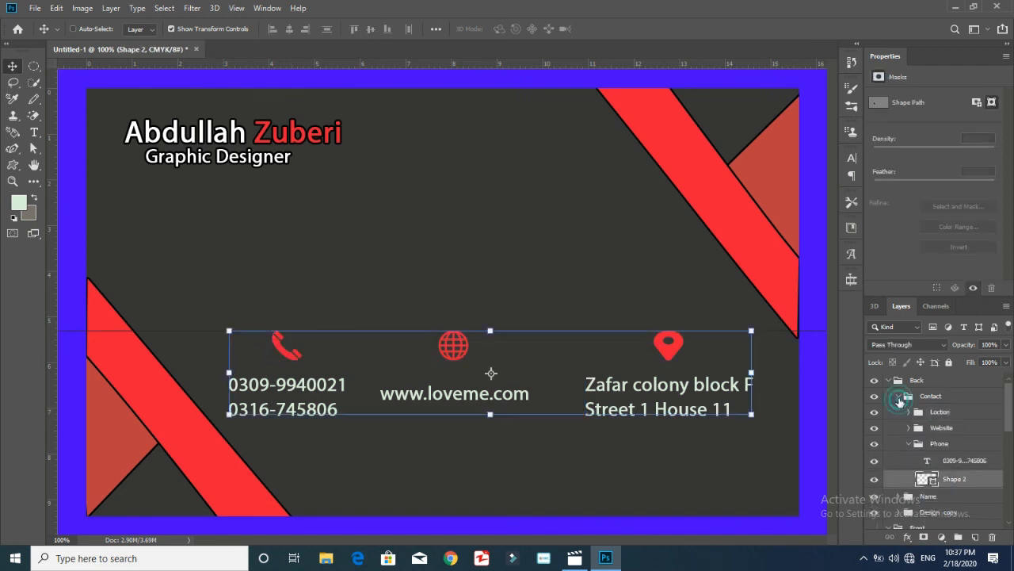
pyautogui.click(888, 381)
pyautogui.click(899, 460)
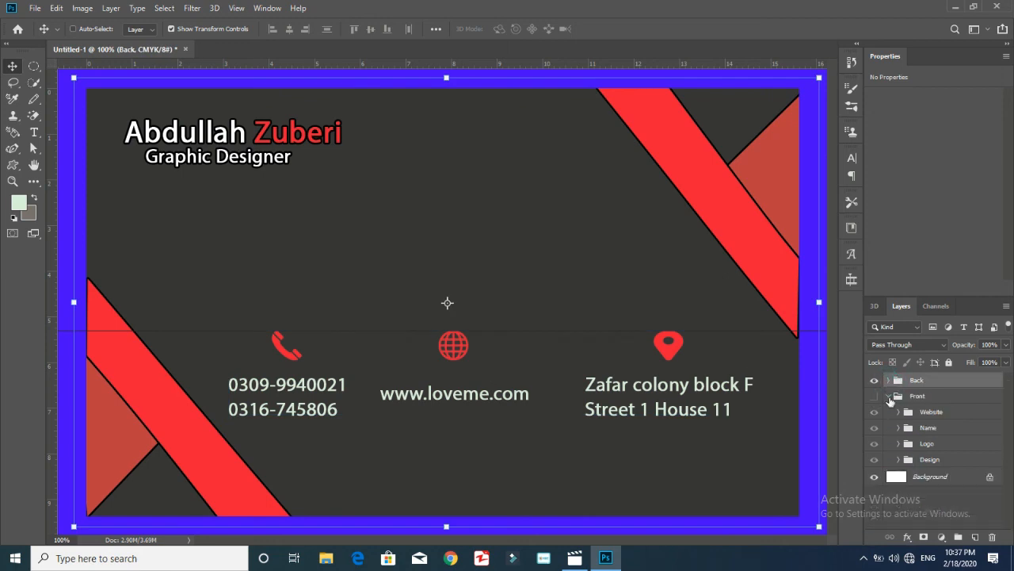
pyautogui.click(889, 395)
pyautogui.hotkey('ctrl', '-')
pyautogui.hotkey('ctrl', '+')
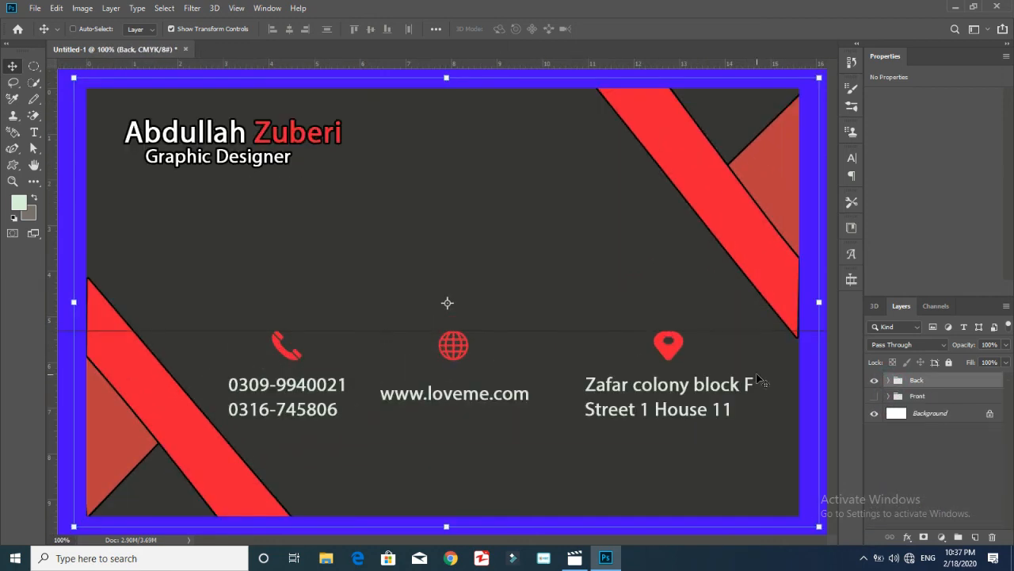
pyautogui.click(875, 395)
pyautogui.hotkey('ctrl', '-')
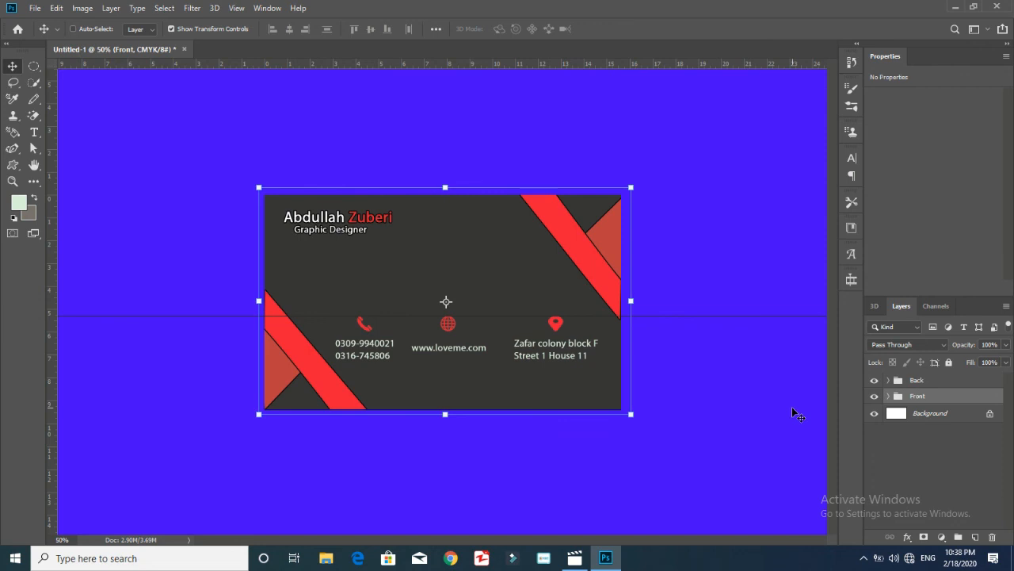
pyautogui.hotkey('ctrl', '+')
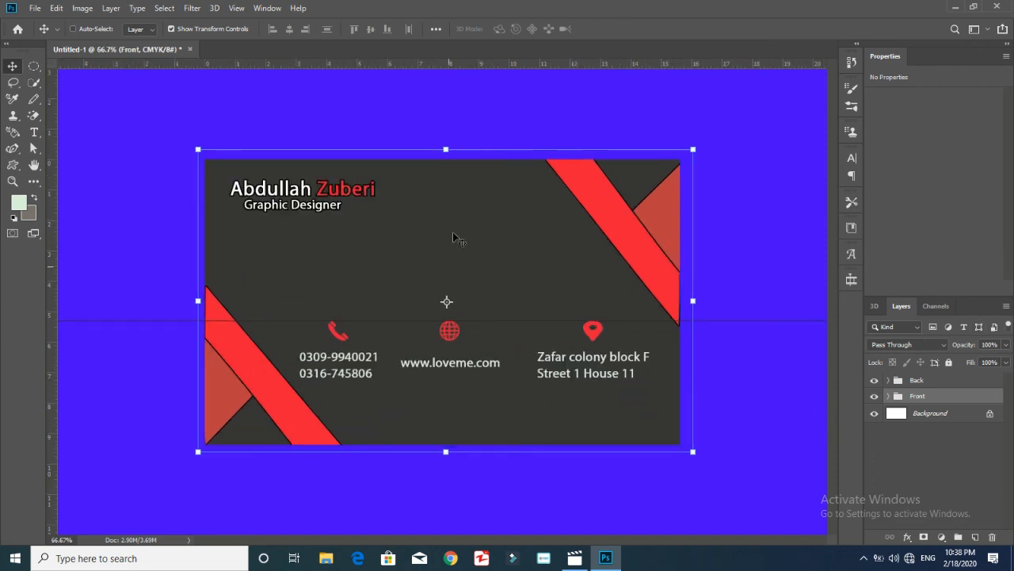
# Remove the horizontal guide and toggle the Back group to compare both sides
pyautogui.moveTo(757, 320); pyautogui.dragTo(730, 57)
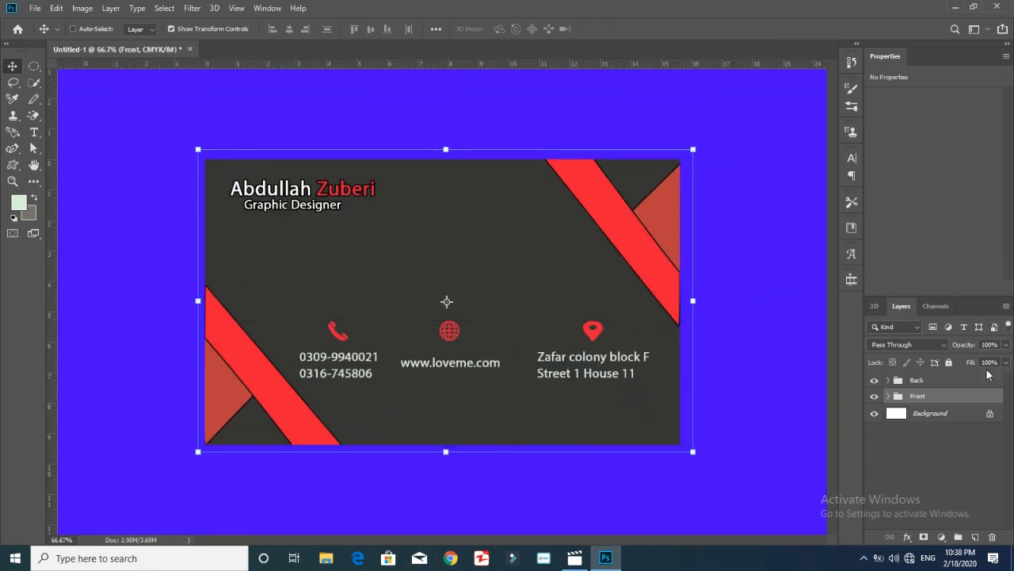
pyautogui.click(875, 381)
pyautogui.click(874, 381)
pyautogui.click(874, 381)
pyautogui.click(874, 381)
pyautogui.click(875, 381)
pyautogui.click(874, 381)
pyautogui.click(874, 382)
pyautogui.click(874, 381)
# Save the card as 'PSD File 7.psd' with maximum compatibility
pyautogui.click(33, 8)
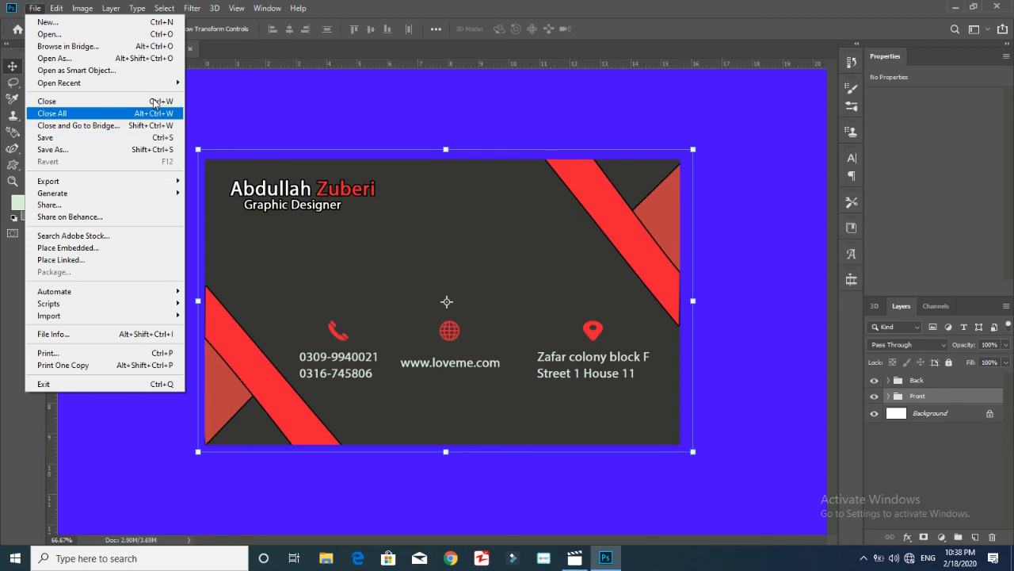
pyautogui.click(102, 150)
pyautogui.write('Ps')
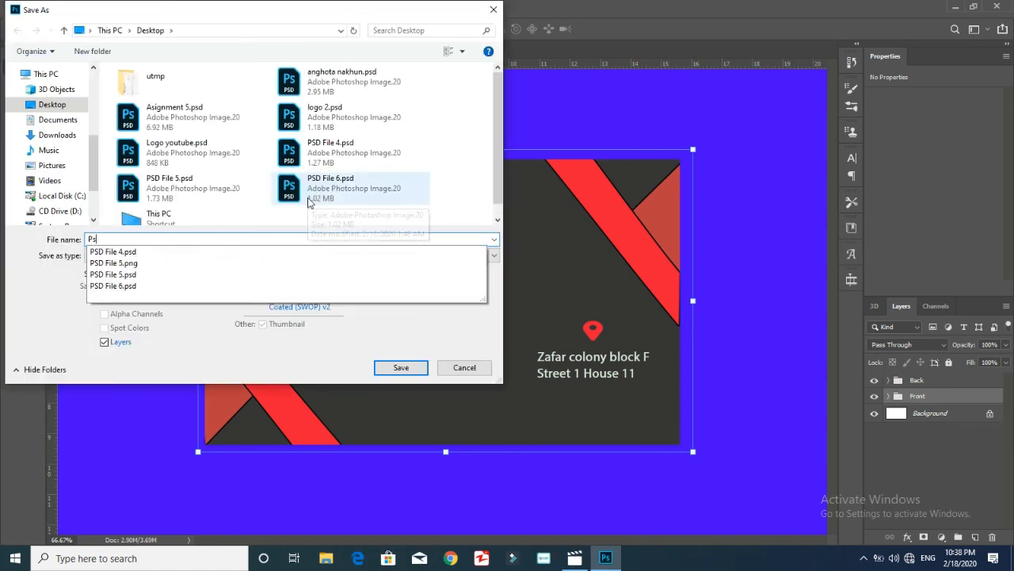
pyautogui.press('BackSpace')
pyautogui.write('SD')
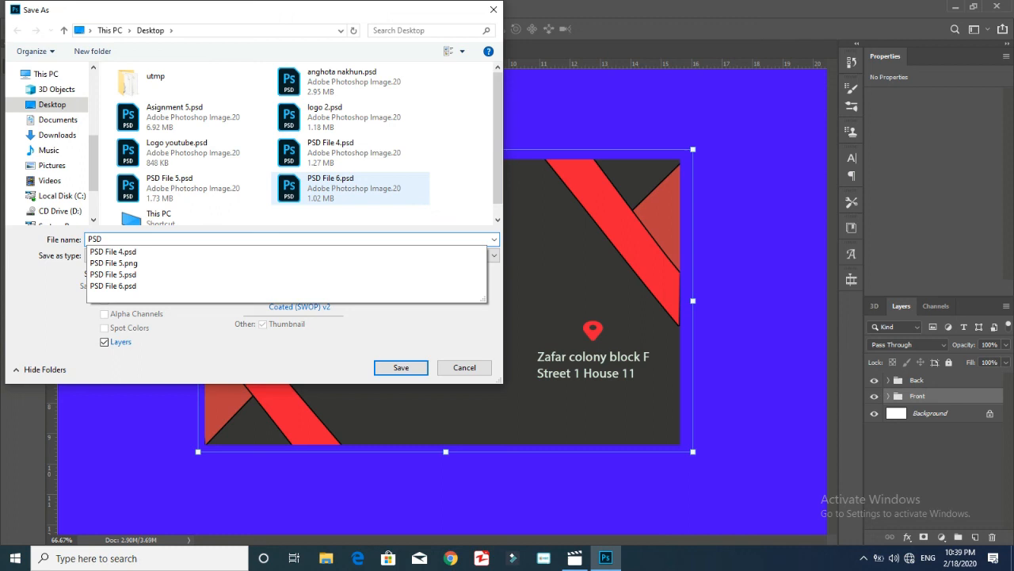
pyautogui.write(' File 7')
pyautogui.press('Return')
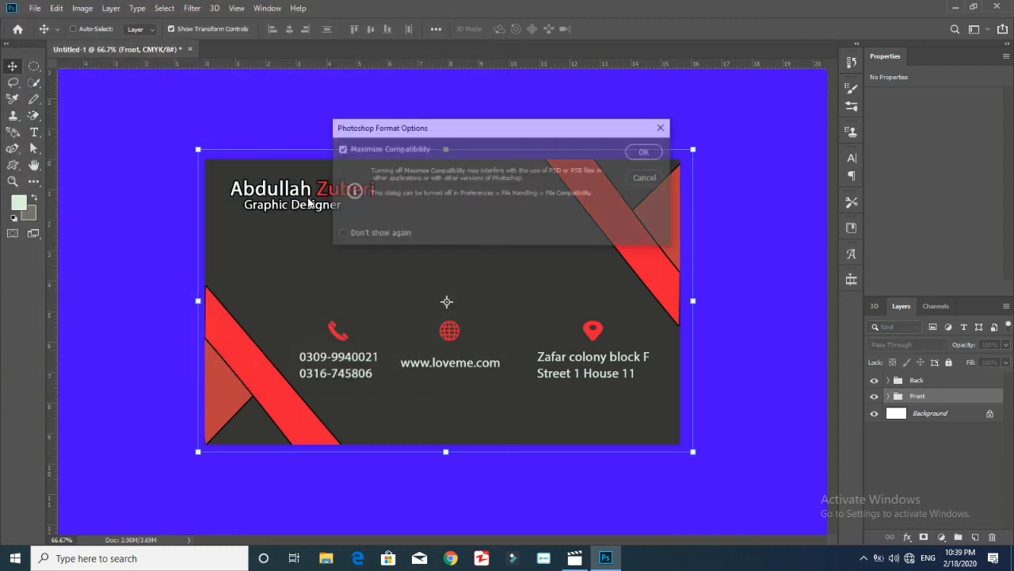
pyautogui.click(642, 148)
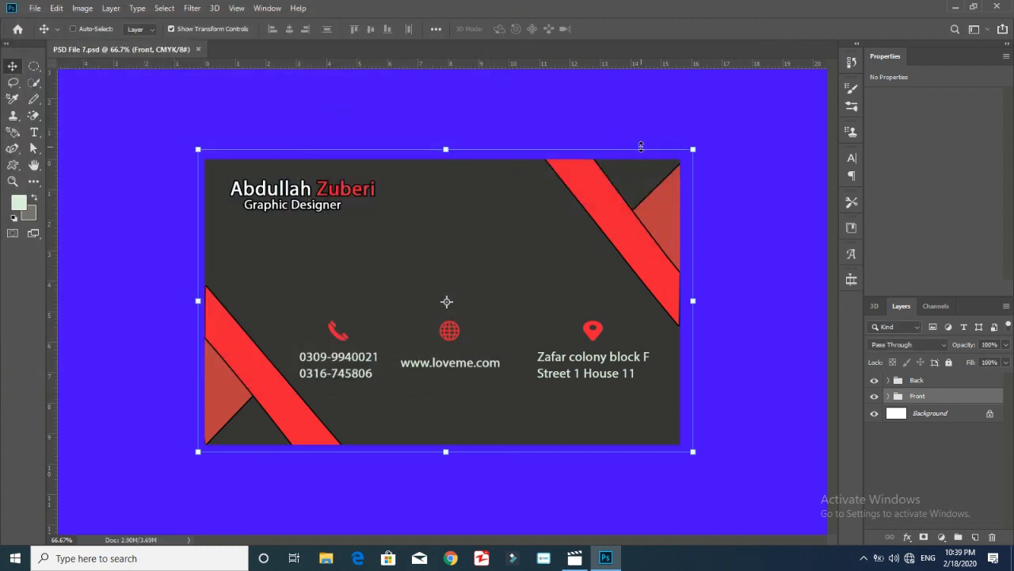
# Hide the Back group and zoom out to reveal the Creative Designer front
pyautogui.click(875, 392)
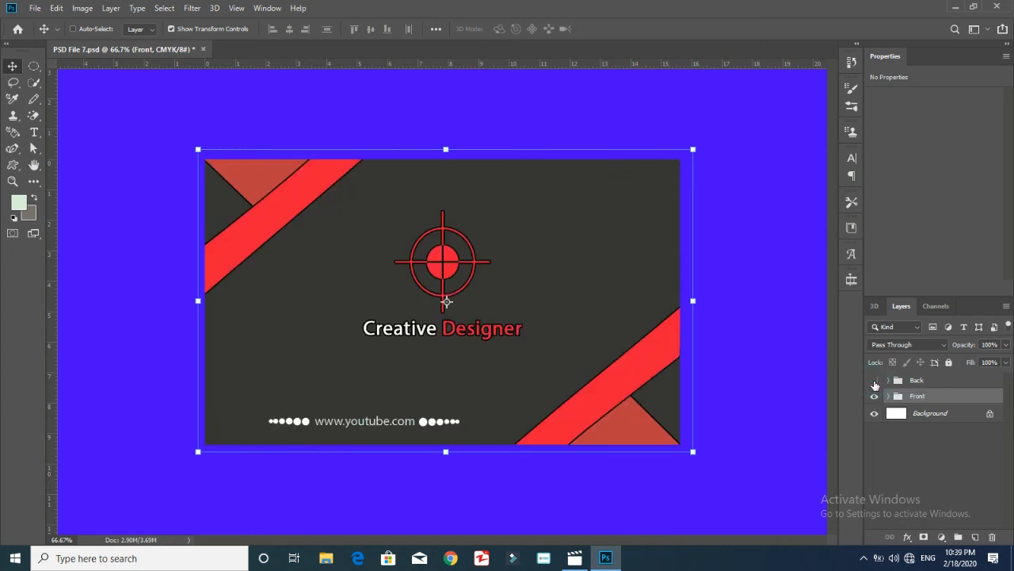
pyautogui.hotkey('ctrl', '-')
pyautogui.hotkey('ctrl', '-')
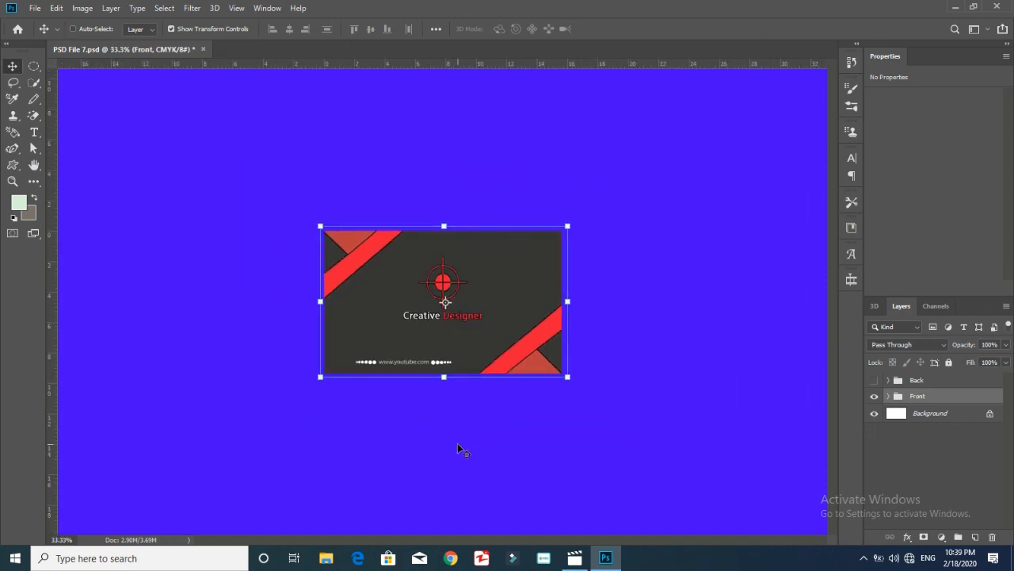
pyautogui.click(864, 558)
pyautogui.rightClick(844, 539)
pyautogui.click(864, 461)
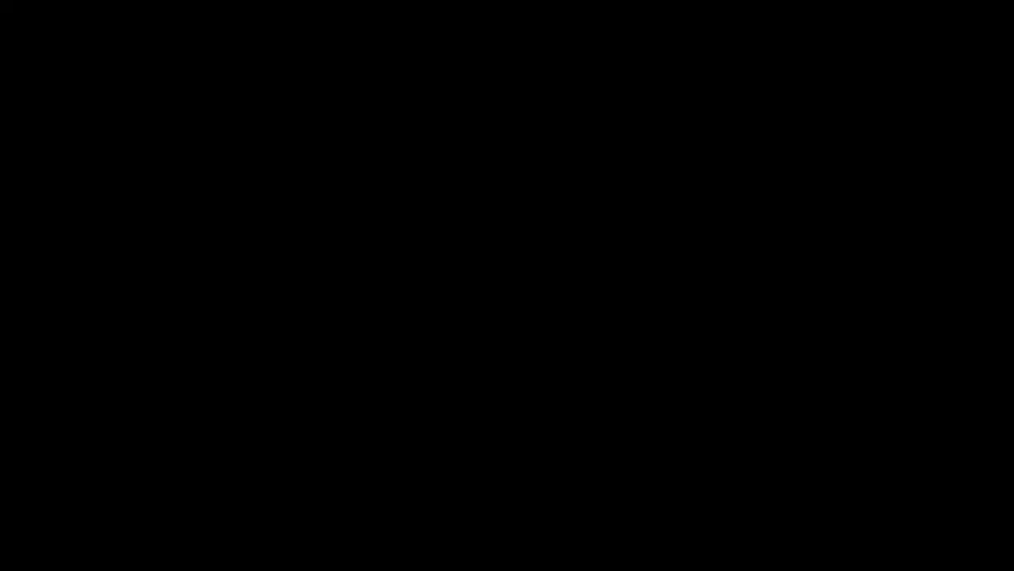